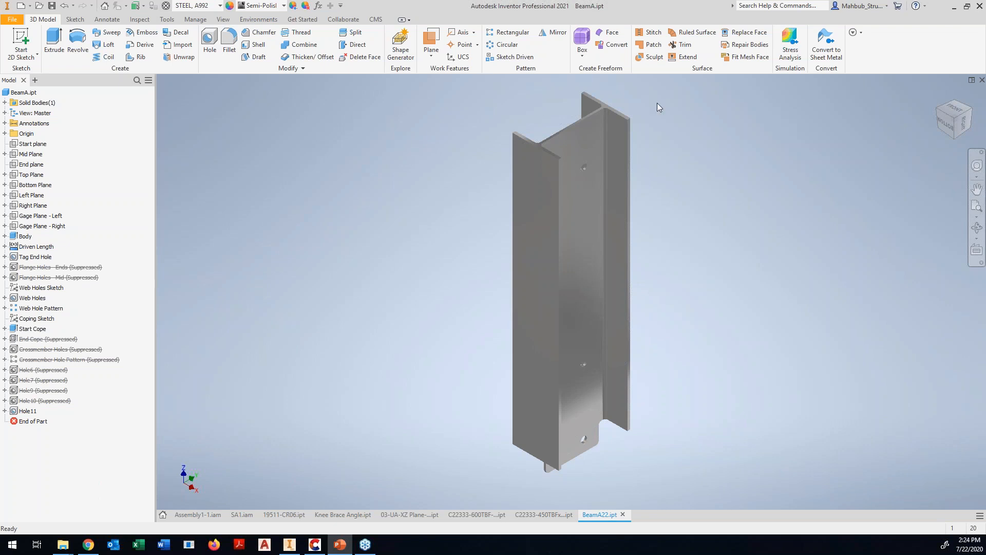
- Open the CMS settings for the beam part and bring up the working directory entry
{"action": "middle_click_drag", "start_coordinate": [659, 124], "coordinate": [522, 158]}
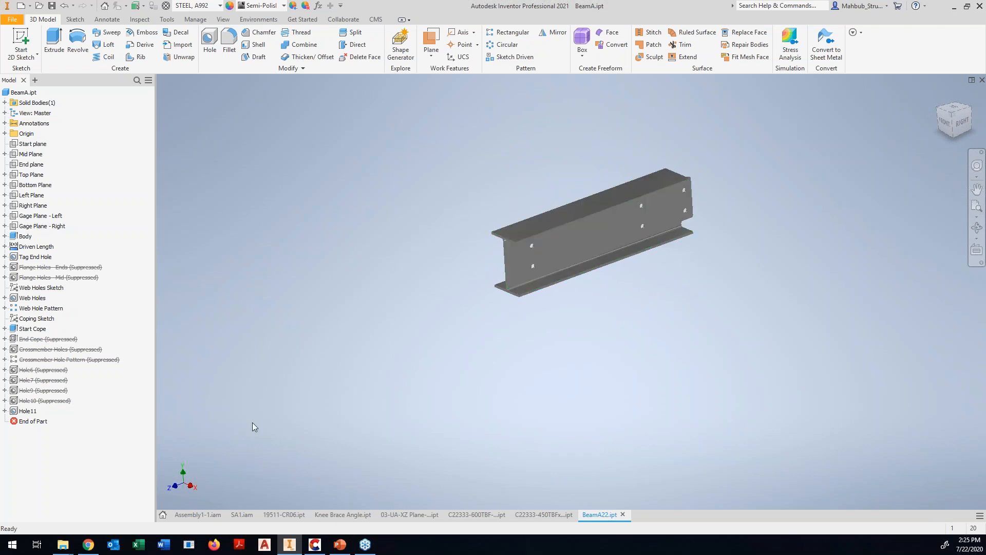
{"action": "left_click", "coordinate": [946, 122]}
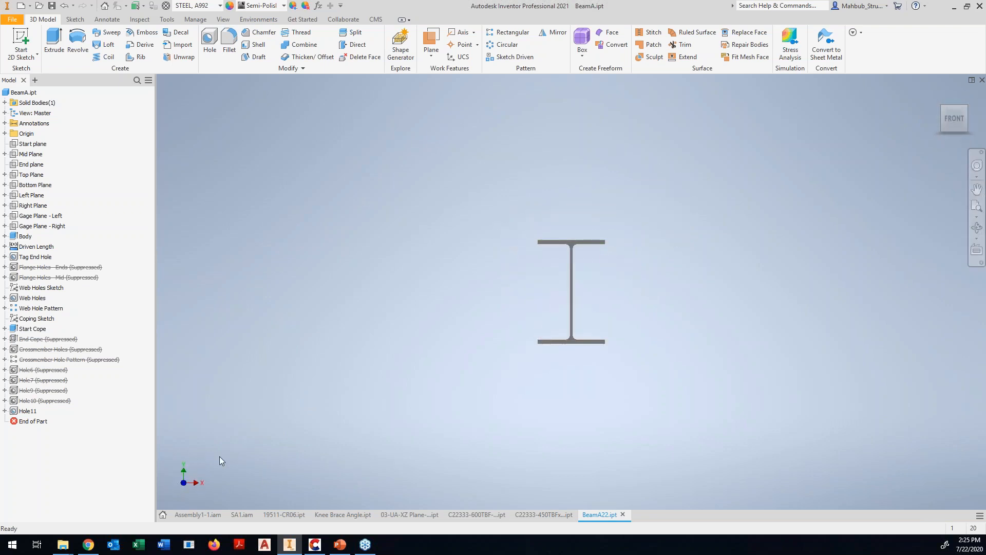
{"action": "mouse_move", "coordinate": [236, 471]}
{"action": "middle_mouse_down", "text": "shift"}
{"action": "mouse_move", "coordinate": [198, 487]}
{"action": "mouse_move", "coordinate": [221, 480]}
{"action": "middle_mouse_up", "text": "shift"}
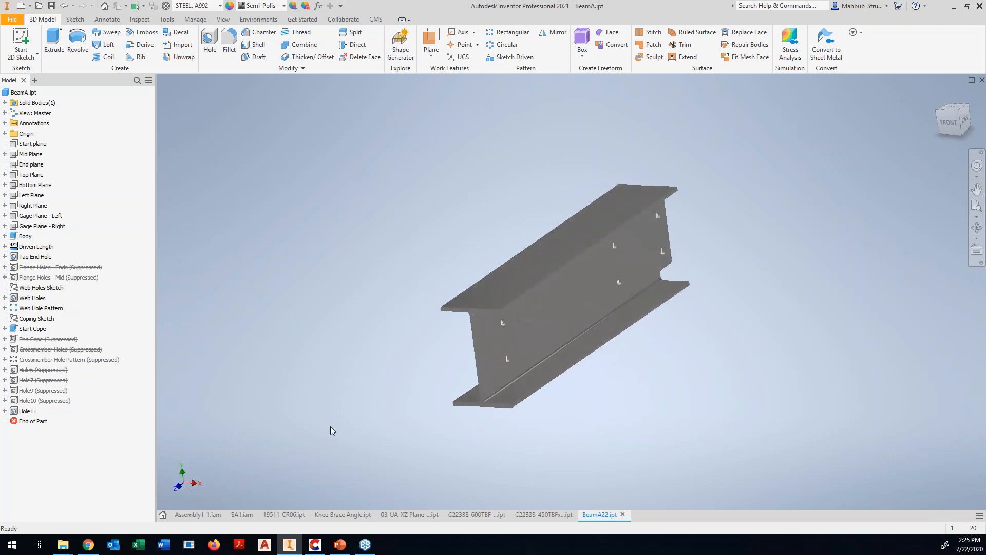
{"action": "middle_click_drag", "start_coordinate": [350, 413], "coordinate": [341, 409], "text": "shift"}
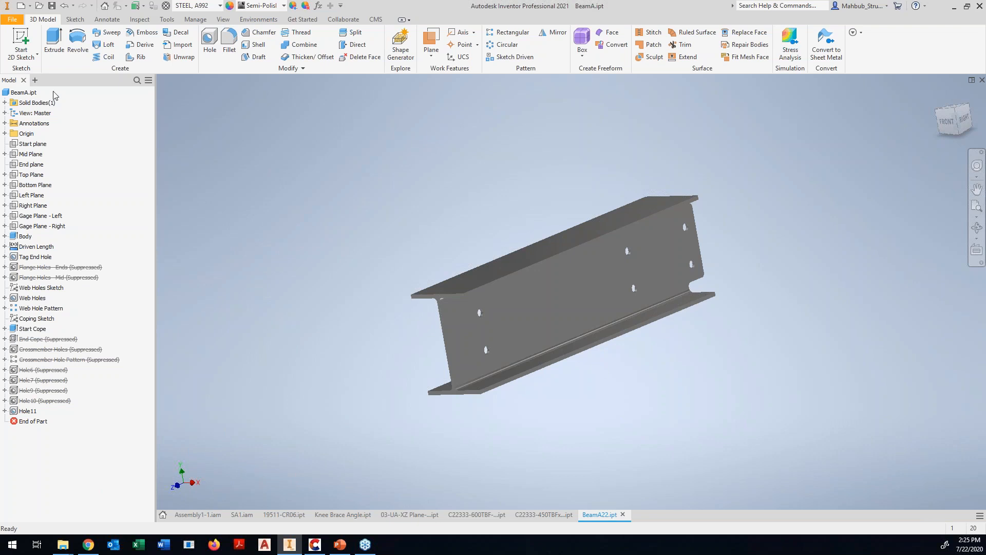
{"action": "left_click", "coordinate": [375, 20]}
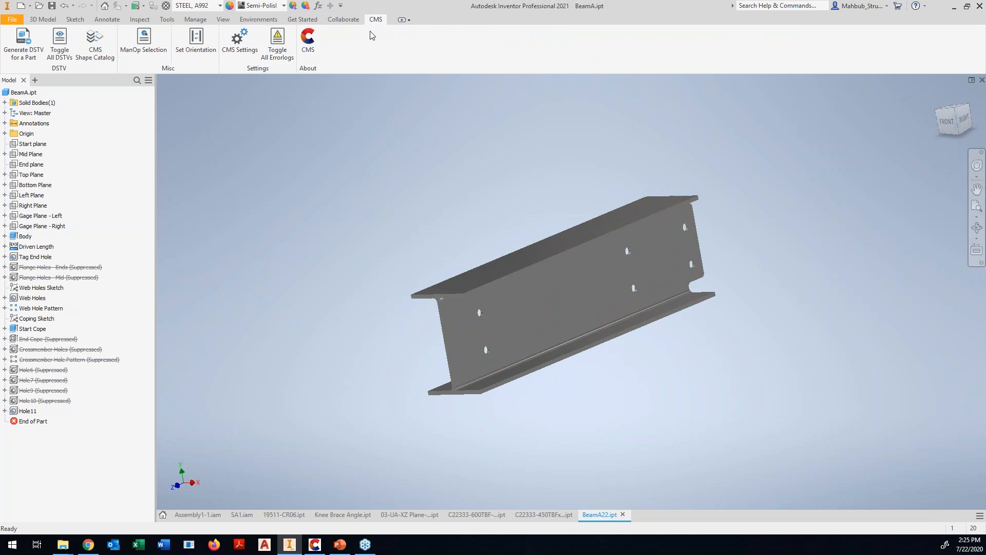
{"action": "left_click", "coordinate": [240, 40]}
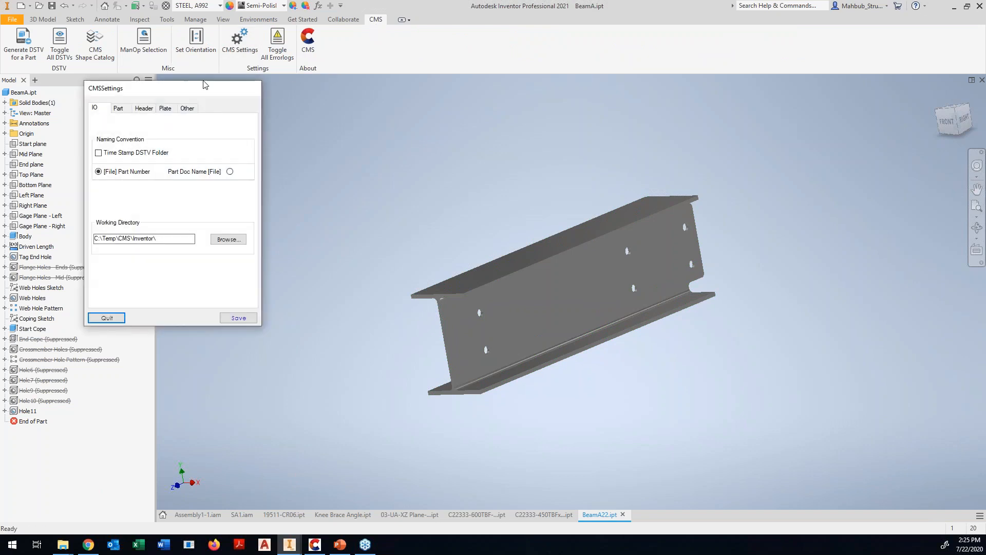
{"action": "left_click_drag", "start_coordinate": [270, 94], "coordinate": [302, 101]}
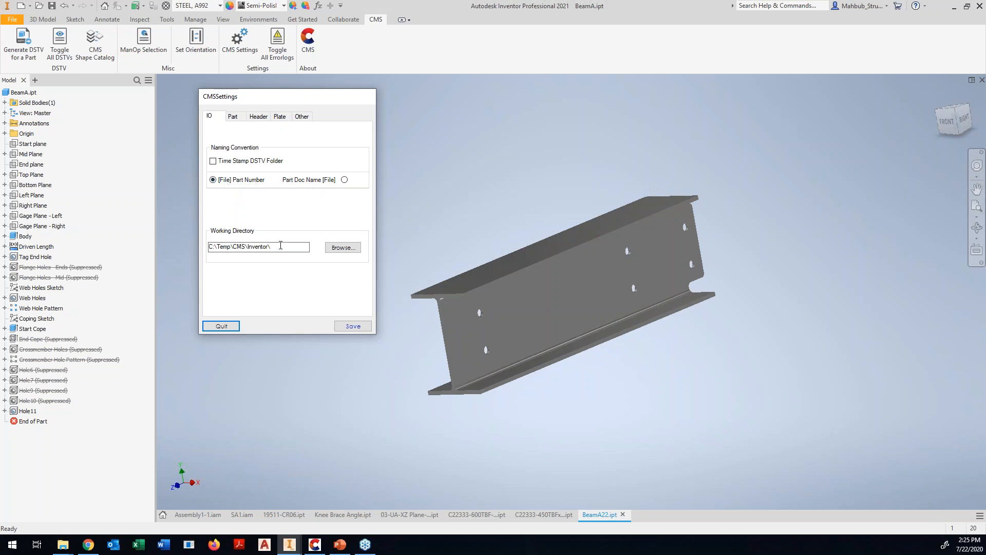
{"action": "left_click", "coordinate": [281, 246]}
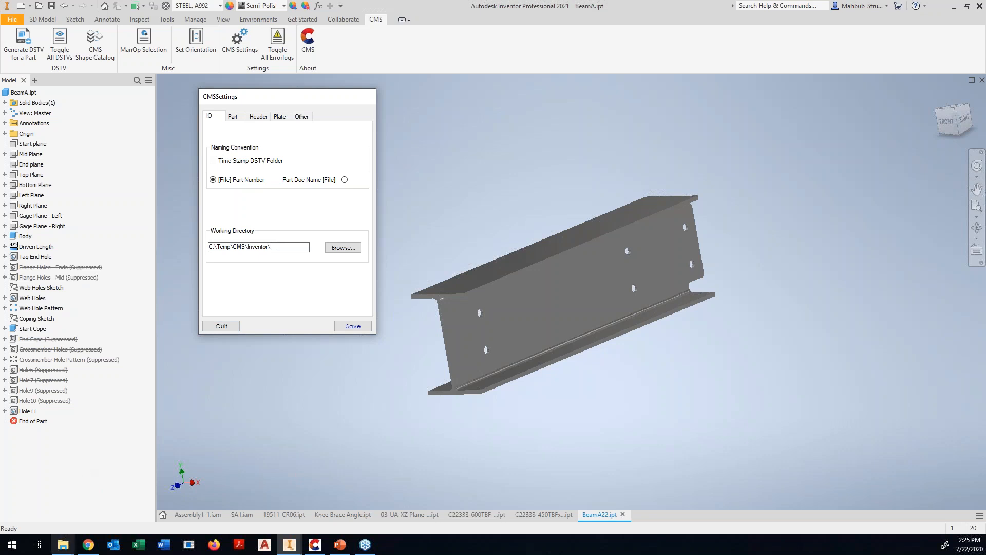
- Switch to File Explorer and place the C:\Temp\CMS\Inventor folder window beside the CMS settings
{"action": "mouse_move", "coordinate": [65, 546]}
{"action": "left_click", "coordinate": [158, 507]}
{"action": "left_click_drag", "start_coordinate": [422, 76], "coordinate": [635, 53]}
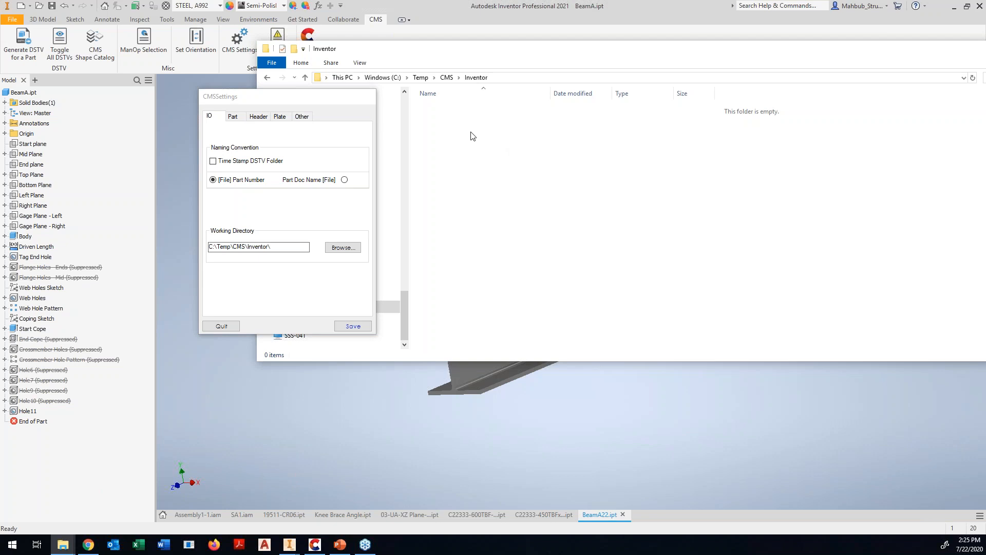
- Map the third DSTV header field to the Inventor property Project in the CMS settings
{"action": "left_click", "coordinate": [256, 118]}
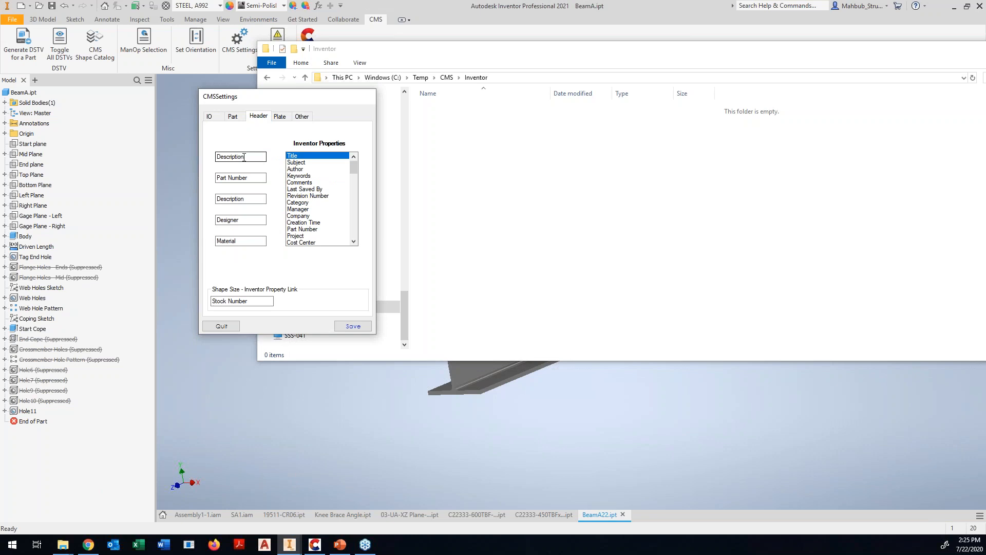
{"action": "left_click", "coordinate": [247, 178]}
{"action": "left_click", "coordinate": [234, 200]}
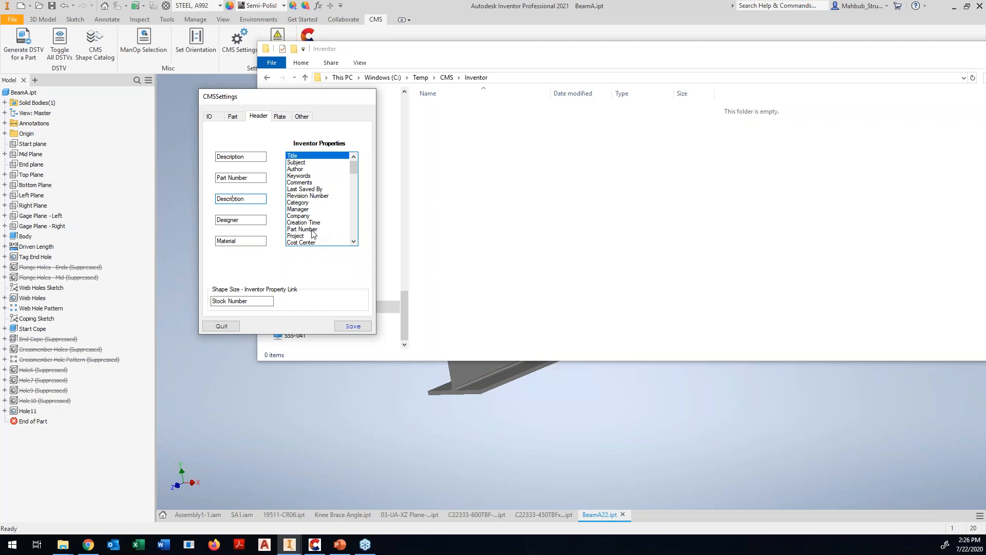
{"action": "left_click_drag", "start_coordinate": [301, 236], "coordinate": [249, 201]}
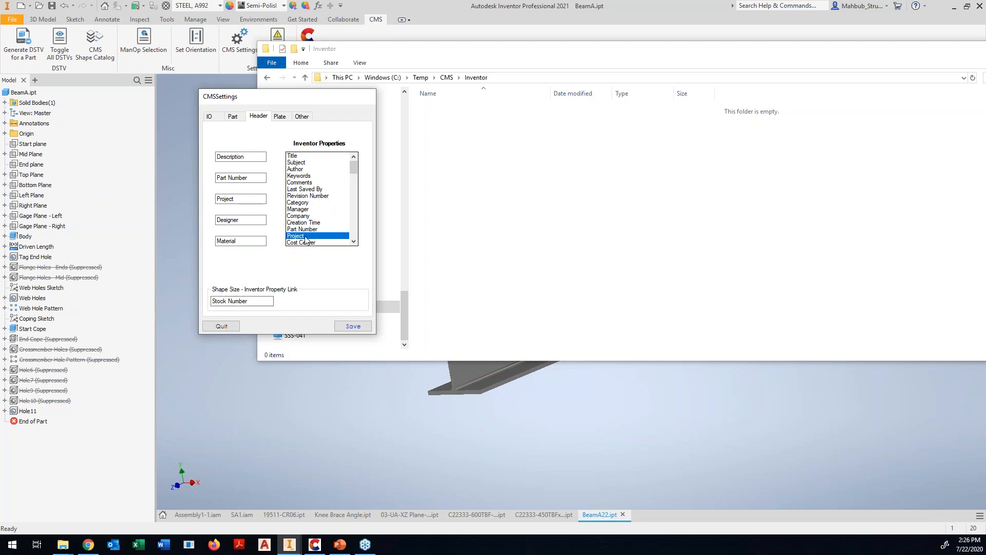
- Review the CMS shape catalog's country options and the AISC_USA catalogs, then close it without adding a shape
{"action": "left_click", "coordinate": [91, 52]}
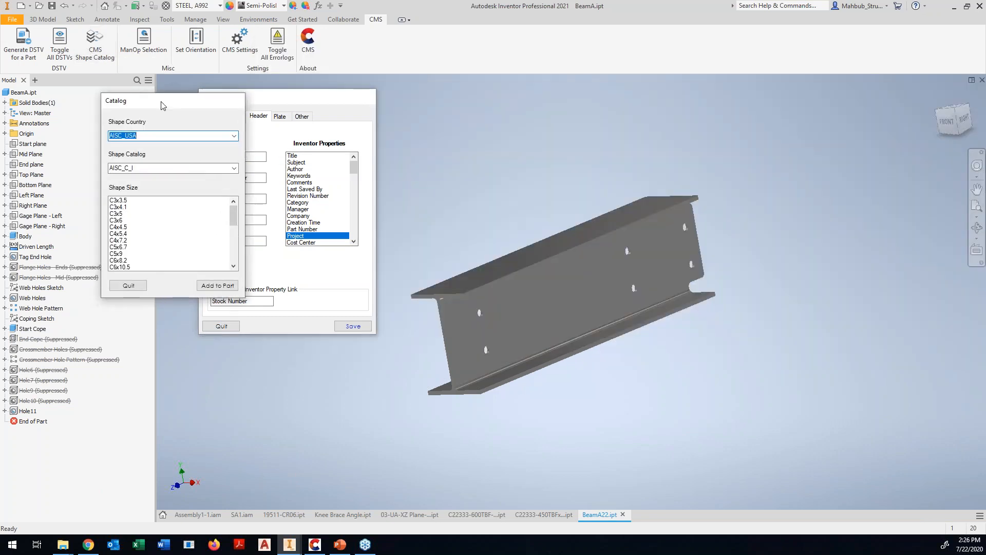
{"action": "left_click_drag", "start_coordinate": [161, 106], "coordinate": [146, 84]}
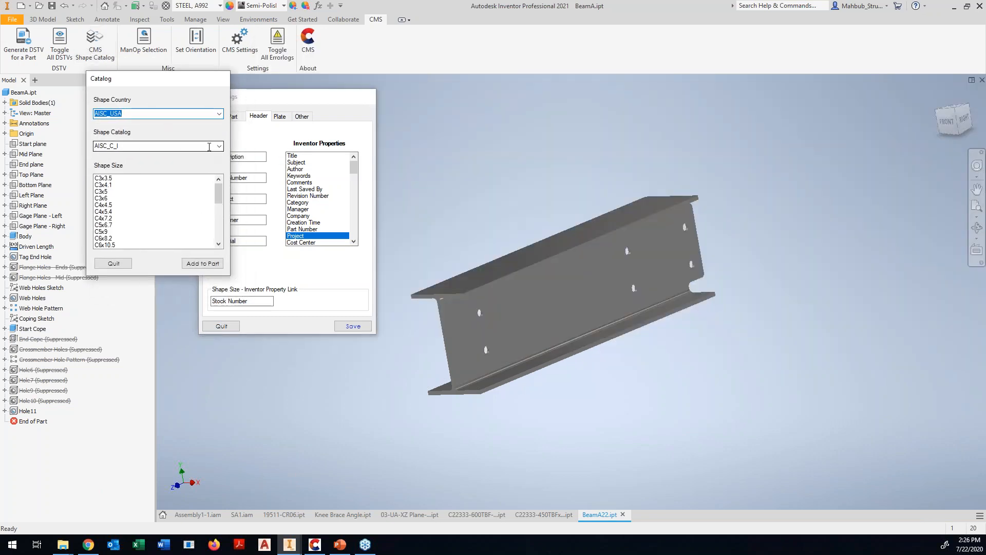
{"action": "left_click", "coordinate": [219, 113]}
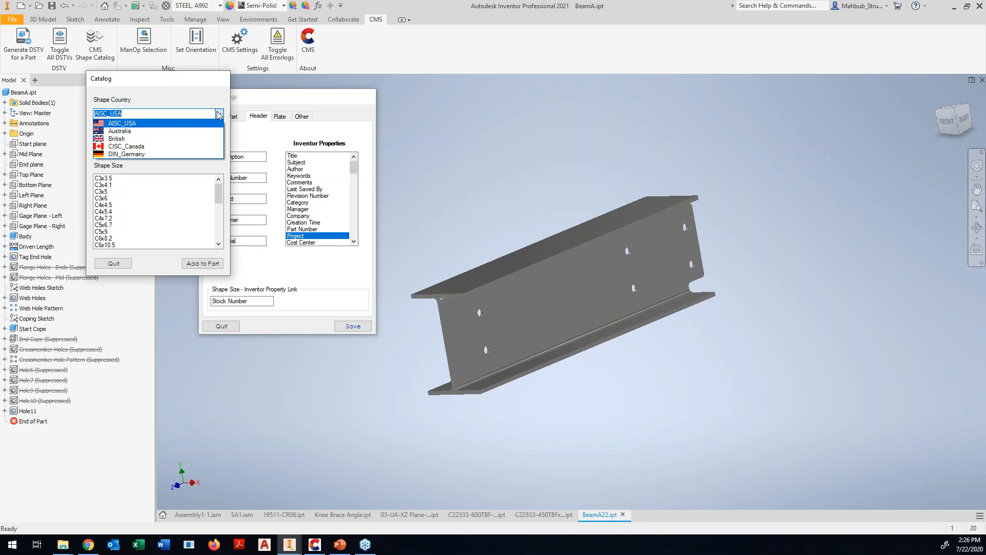
{"action": "left_click", "coordinate": [219, 123]}
{"action": "left_click", "coordinate": [219, 146]}
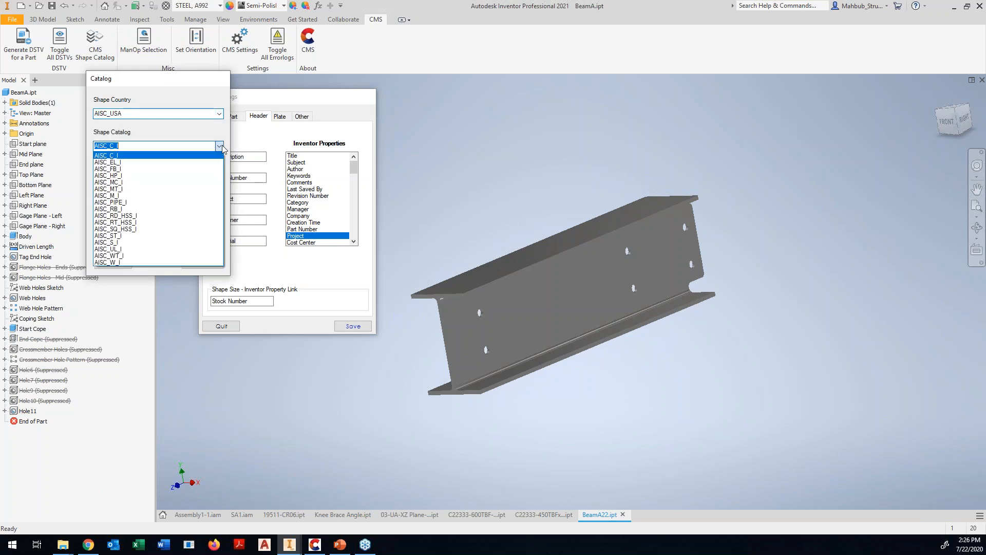
{"action": "left_click", "coordinate": [161, 133]}
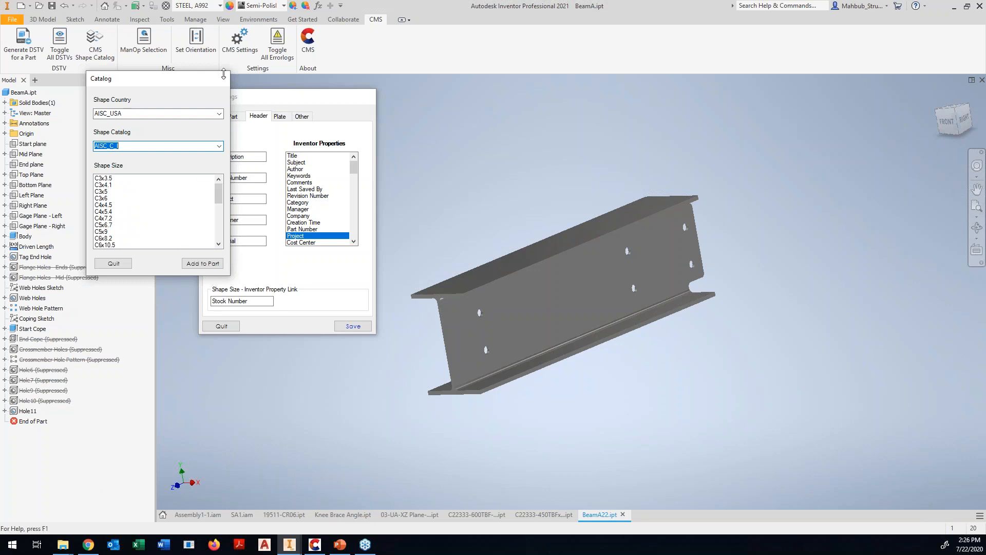
{"action": "left_click", "coordinate": [113, 263]}
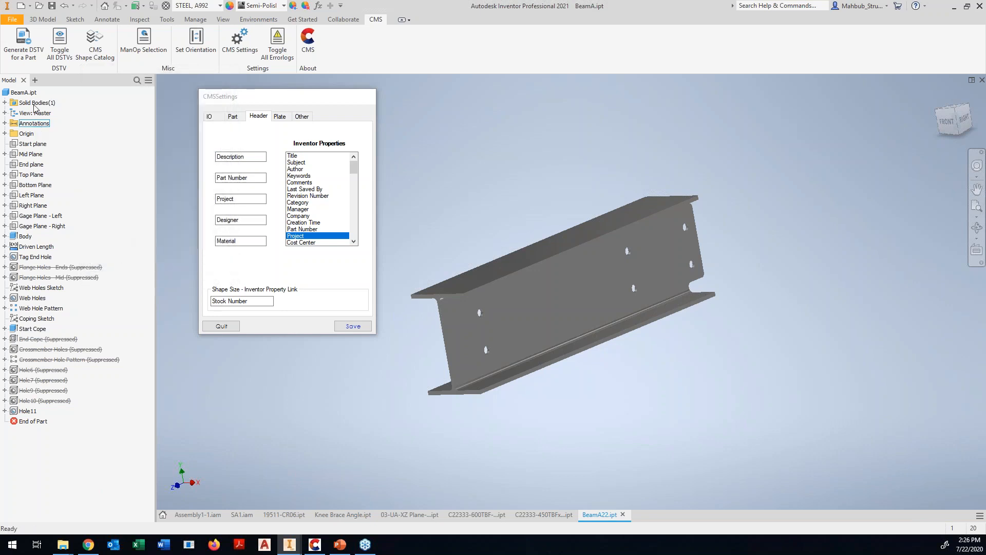
- Check the project iProperties of BeamA.ipt, including part number, stock number and description
{"action": "left_click", "coordinate": [24, 93]}
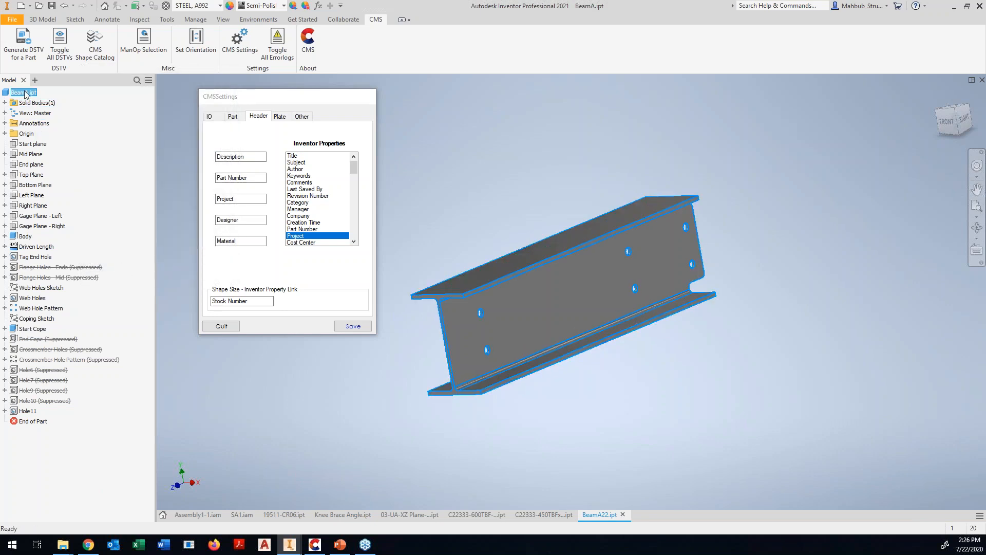
{"action": "right_click", "coordinate": [26, 93]}
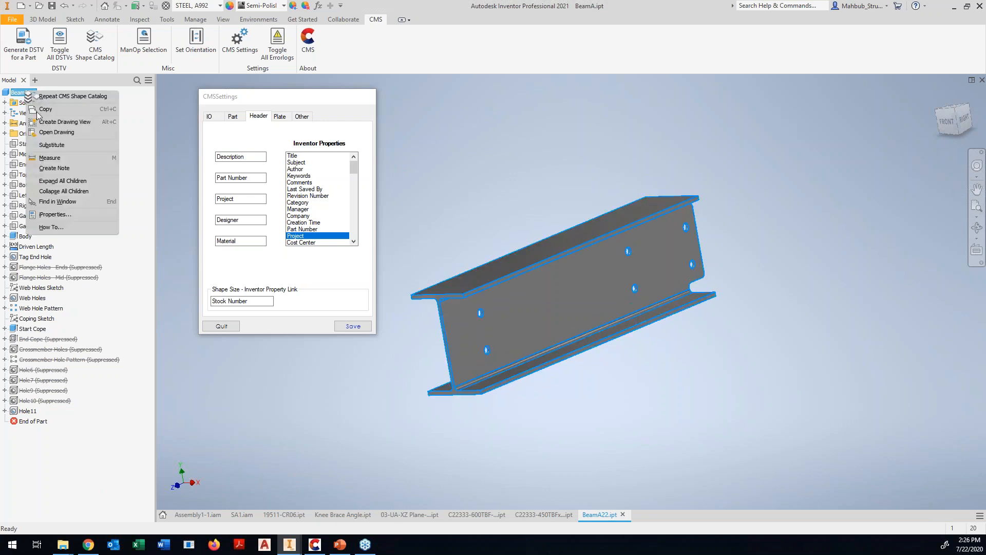
{"action": "left_click", "coordinate": [60, 215]}
{"action": "left_click", "coordinate": [491, 125]}
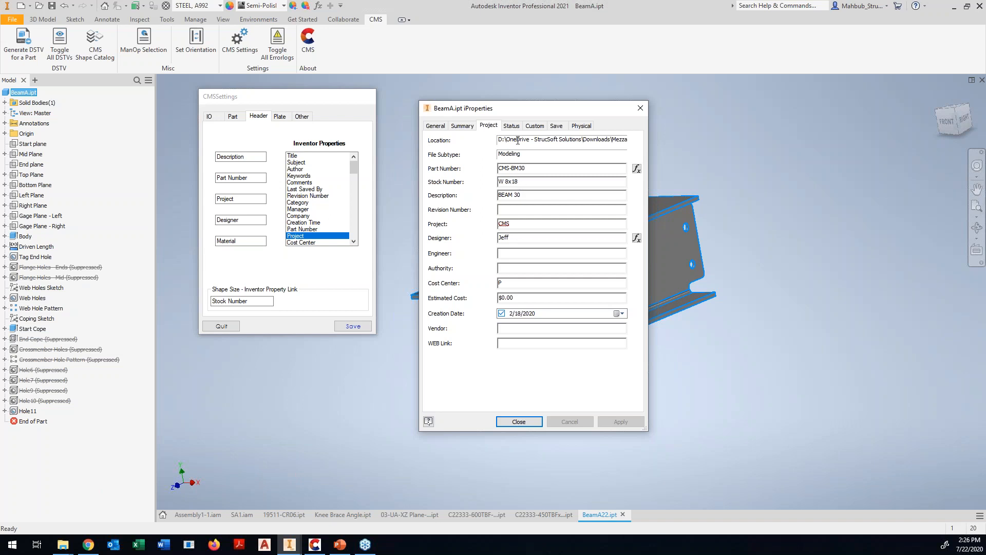
{"action": "left_click", "coordinate": [519, 421]}
- Save and close the CMS settings, then generate the DSTV file for the beam part
{"action": "left_click", "coordinate": [349, 327]}
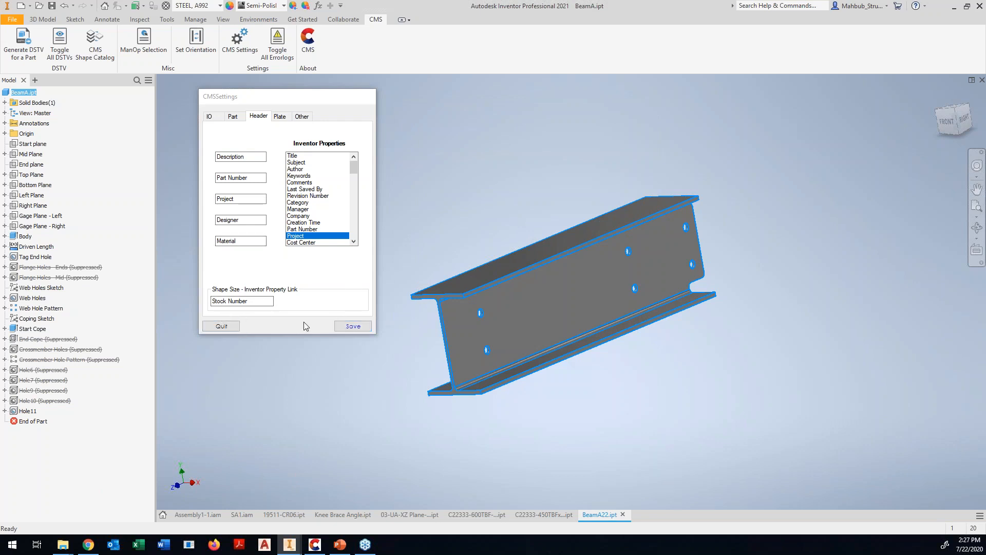
{"action": "left_click", "coordinate": [220, 327]}
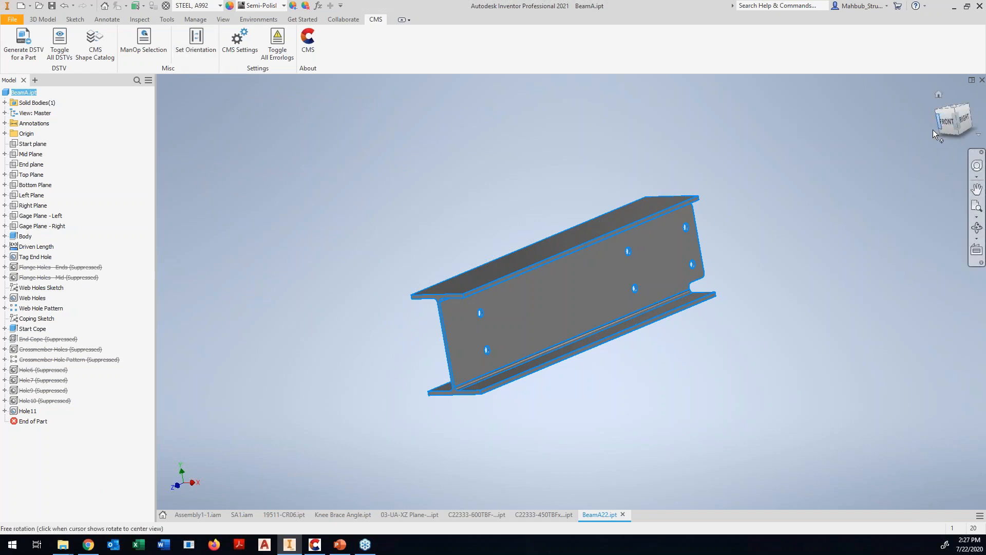
{"action": "left_click", "coordinate": [21, 60]}
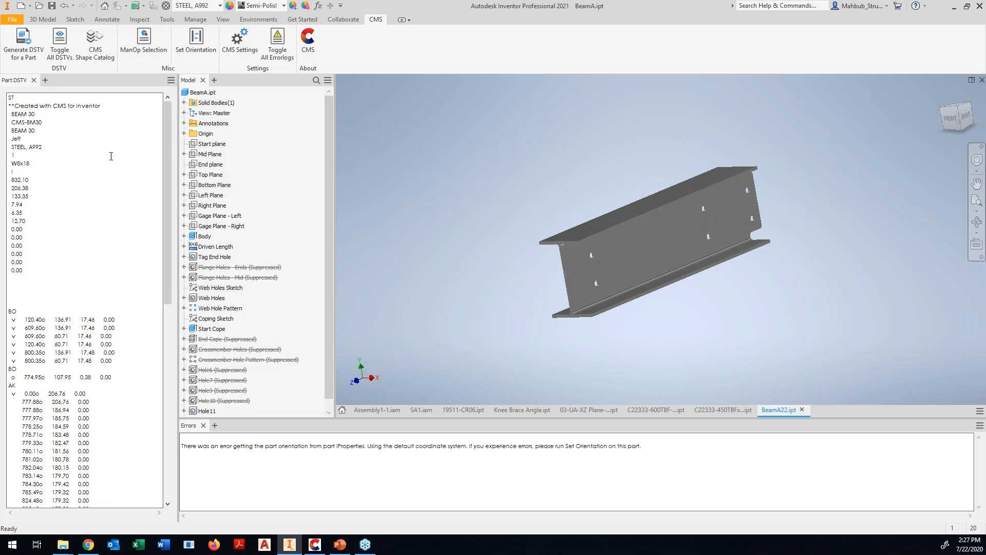
{"action": "left_click_drag", "start_coordinate": [167, 279], "coordinate": [173, 259]}
- Check the C:\Temp\CMS\Inventor folder in File Explorer for the generated file CMS-BM30.nc1
{"action": "mouse_move", "coordinate": [63, 544]}
{"action": "left_click", "coordinate": [178, 509]}
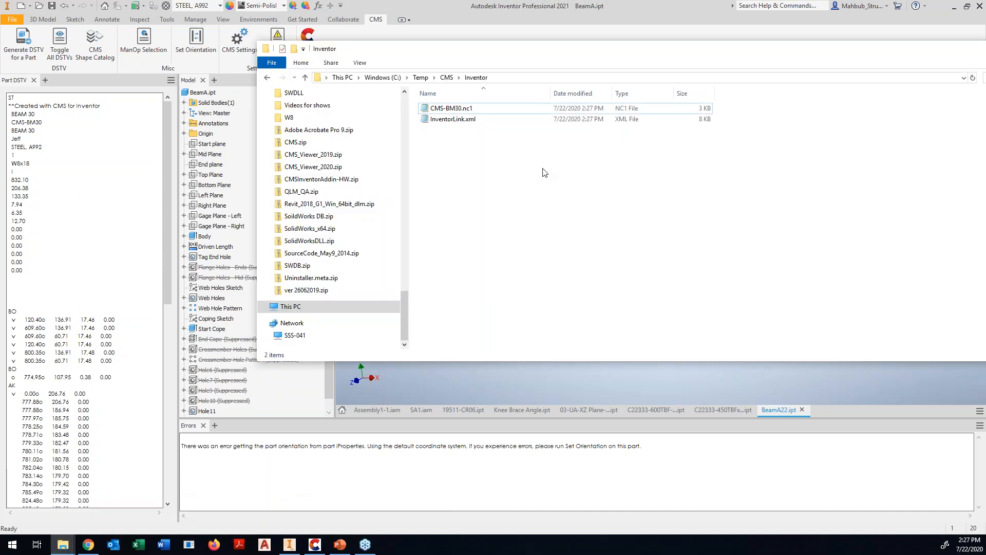
{"action": "left_click", "coordinate": [522, 110]}
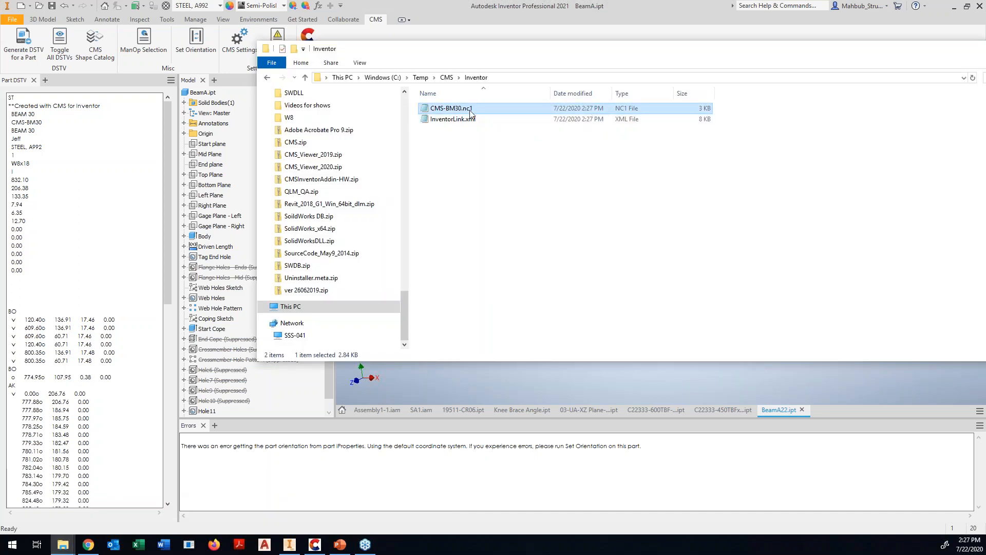
{"action": "left_click_drag", "start_coordinate": [437, 50], "coordinate": [539, 59]}
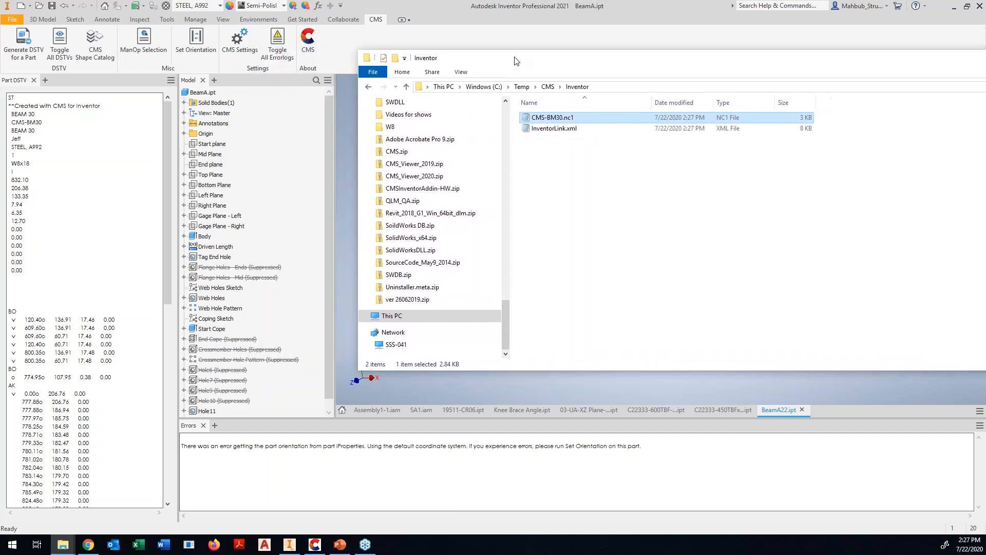
{"action": "left_click", "coordinate": [198, 93]}
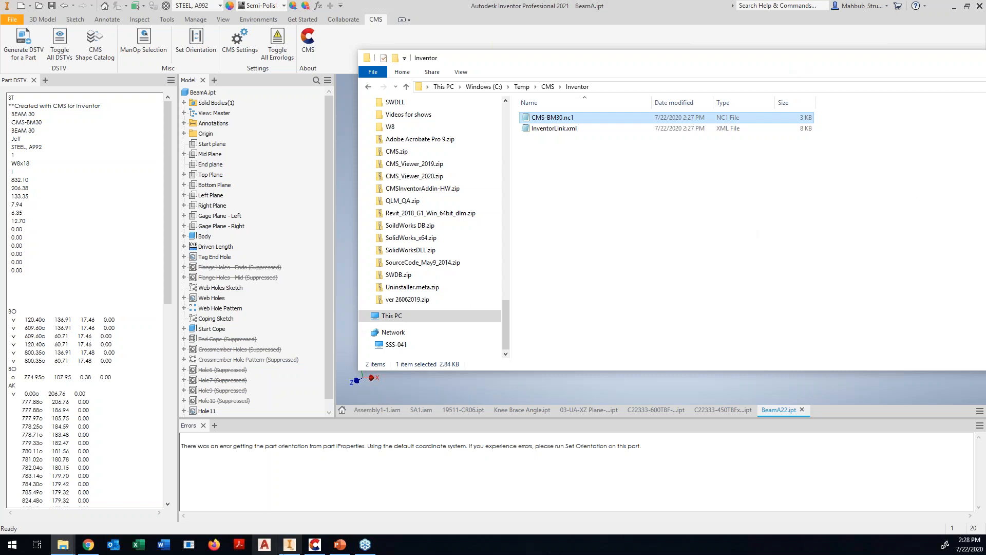
- Switch to the DSTV_Component Manager
{"action": "left_click", "coordinate": [315, 546]}
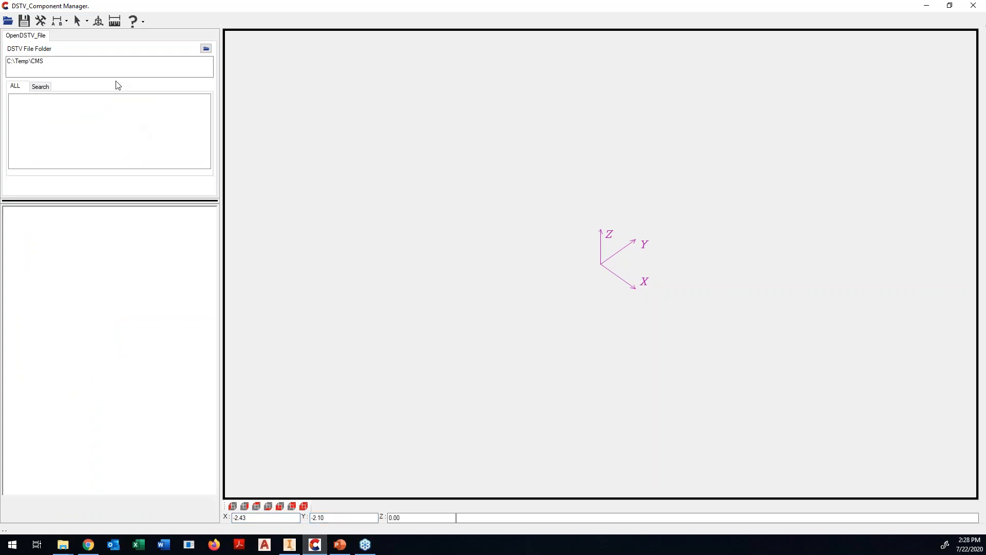
{"action": "key", "text": "ctrl+a"}
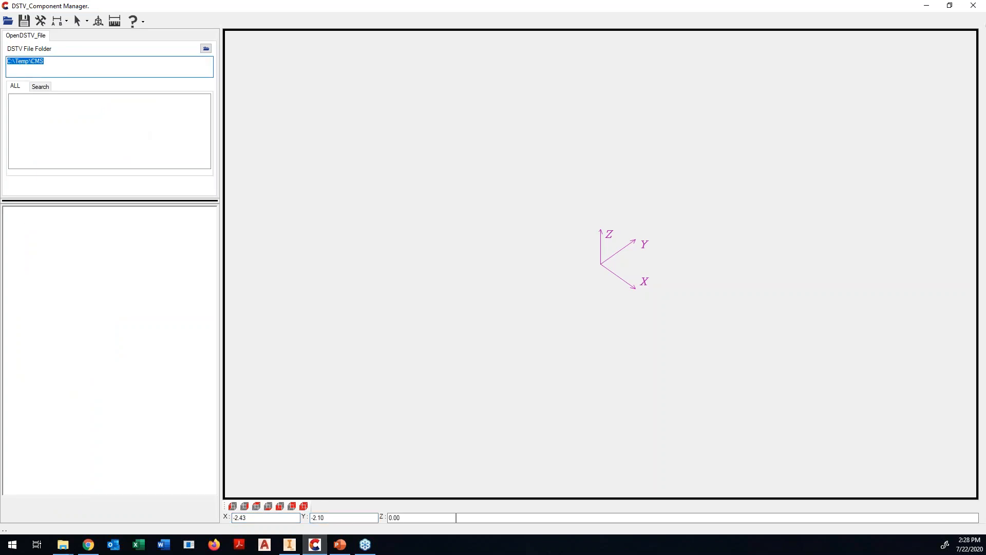
{"action": "left_click", "coordinate": [63, 61]}
{"action": "key", "text": "ctrl+a"}
{"action": "left_click", "coordinate": [43, 61]}
{"action": "key", "text": "shift+Left"}
{"action": "key", "text": "shift+Left"}
{"action": "key", "text": "shift+Left"}
{"action": "key", "text": "shift+Left"}
{"action": "key", "text": "shift+Left"}
{"action": "key", "text": "shift+Left"}
{"action": "key", "text": "shift+Left"}
{"action": "key", "text": "shift+Left"}
{"action": "key", "text": "shift+Left"}
{"action": "key", "text": "End"}
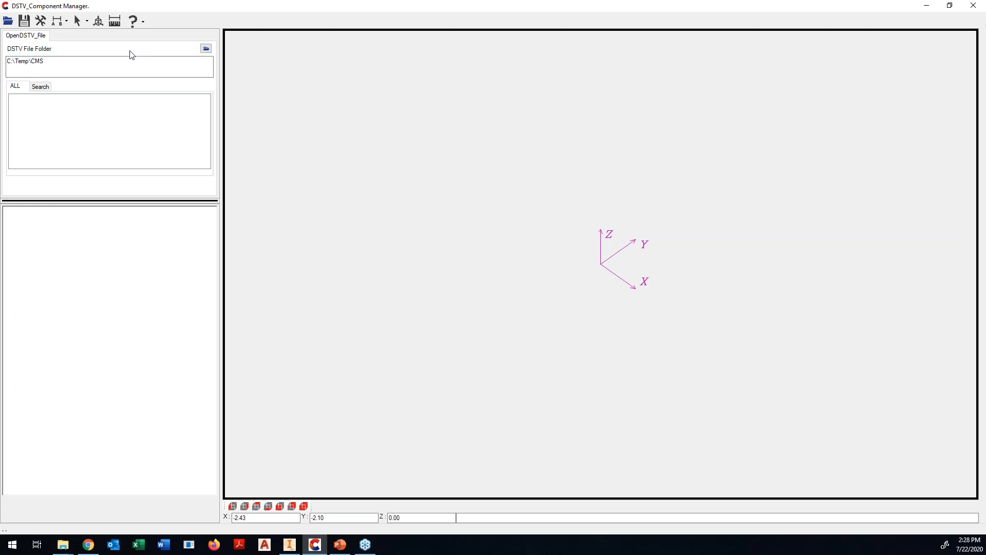
- Copy the path C:\Temp\CMS\Inventor from File Explorer into the viewer's DSTV file folder and display CMS-BM30.nc1 in 3D
{"action": "left_click", "coordinate": [68, 543]}
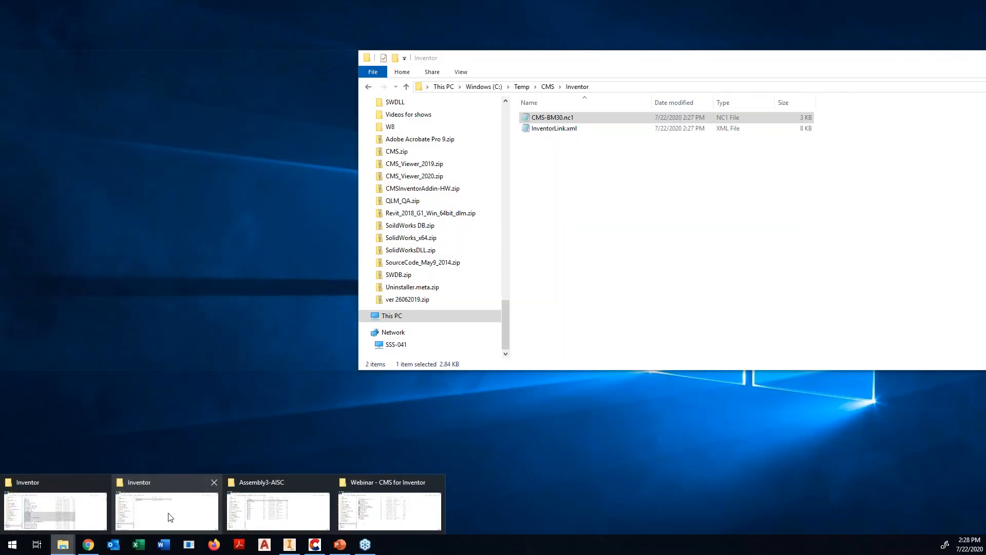
{"action": "left_click", "coordinate": [168, 515]}
{"action": "left_click", "coordinate": [611, 86]}
{"action": "key", "text": "ctrl+c"}
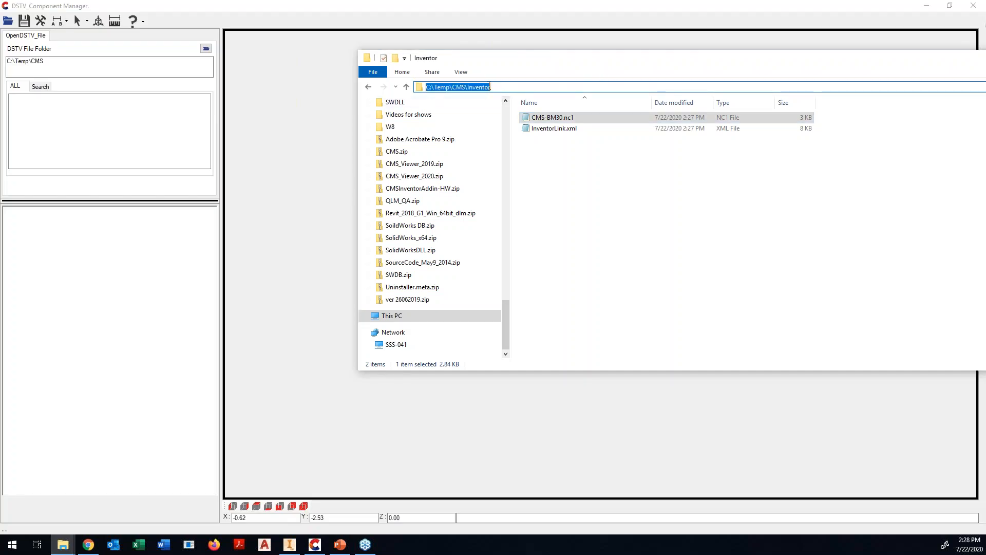
{"action": "left_click_drag", "start_coordinate": [62, 60], "coordinate": [7, 61]}
{"action": "key", "text": "ctrl+v"}
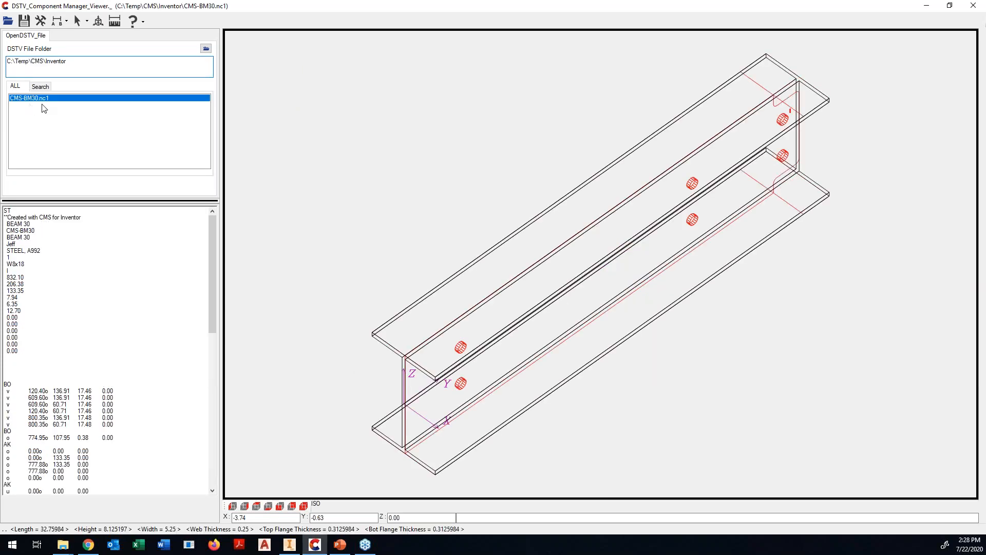
{"action": "middle_click_drag", "start_coordinate": [417, 90], "coordinate": [411, 81]}
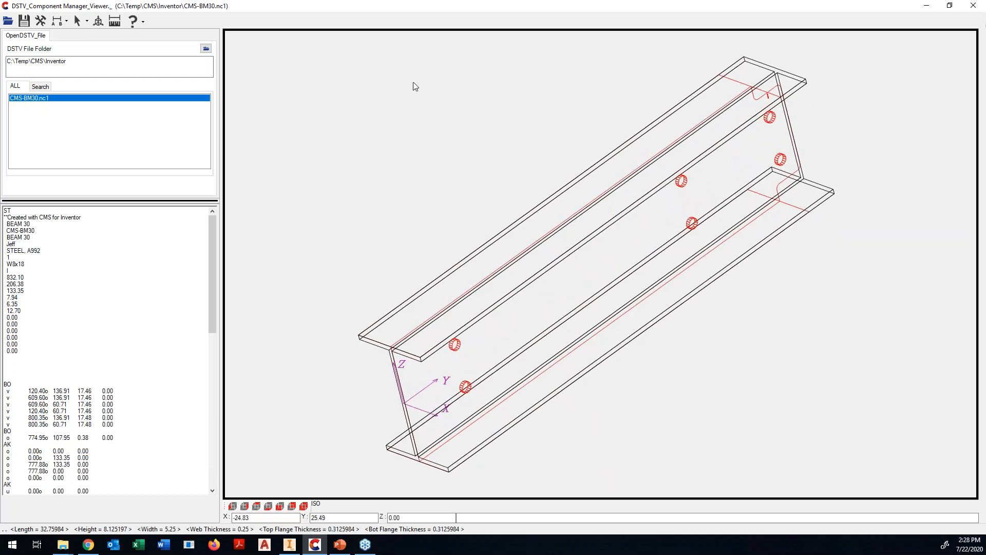
- Leave the viewer and File Explorer, return to Inventor, and display the part 03-UA-XZ Plane-Positive Y Extrude.ipt
{"action": "left_click", "coordinate": [926, 6]}
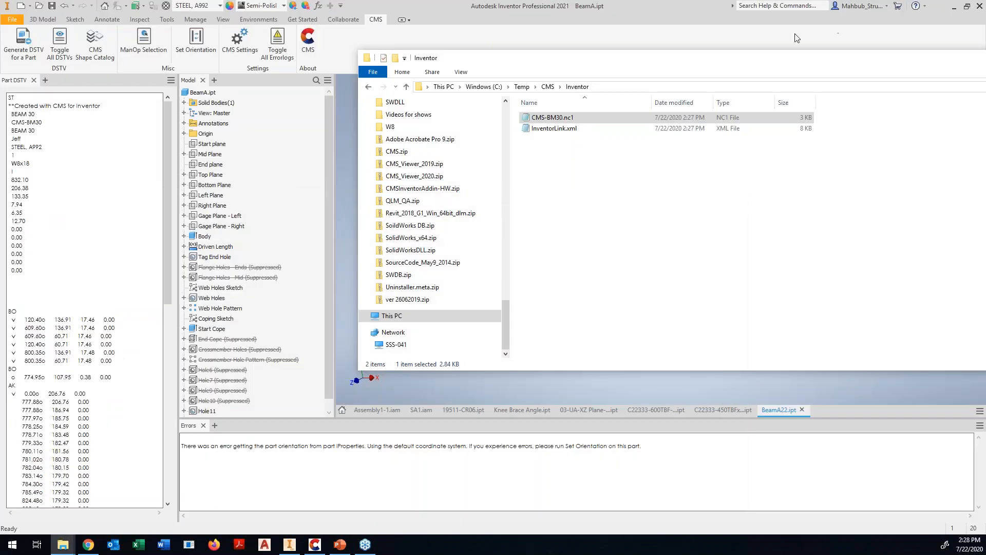
{"action": "left_click_drag", "start_coordinate": [924, 61], "coordinate": [689, 67]}
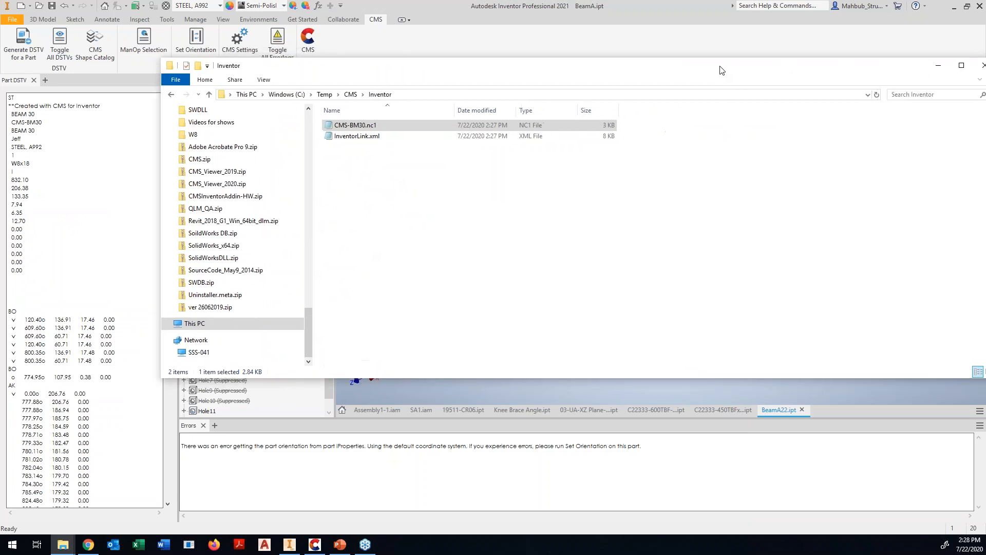
{"action": "left_click", "coordinate": [893, 66]}
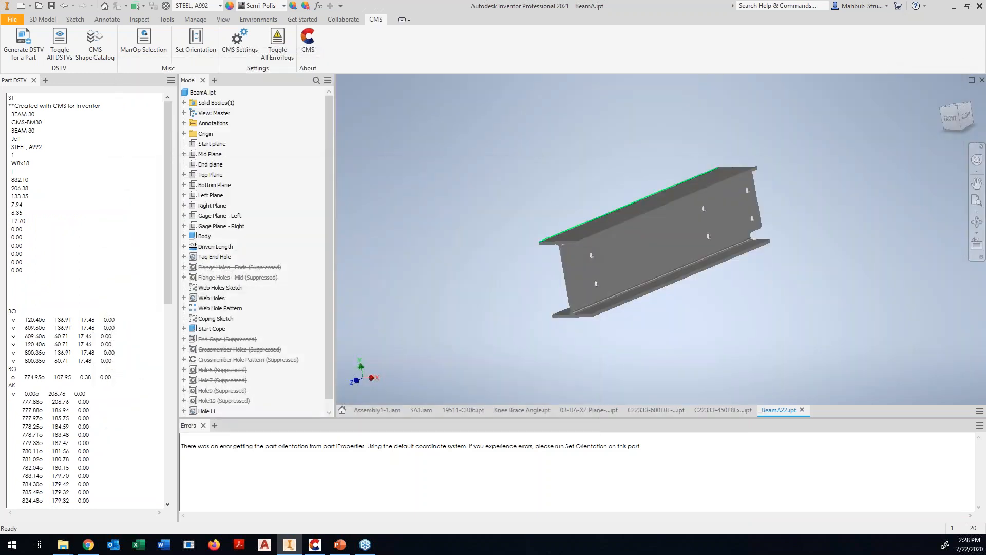
{"action": "left_click", "coordinate": [575, 410]}
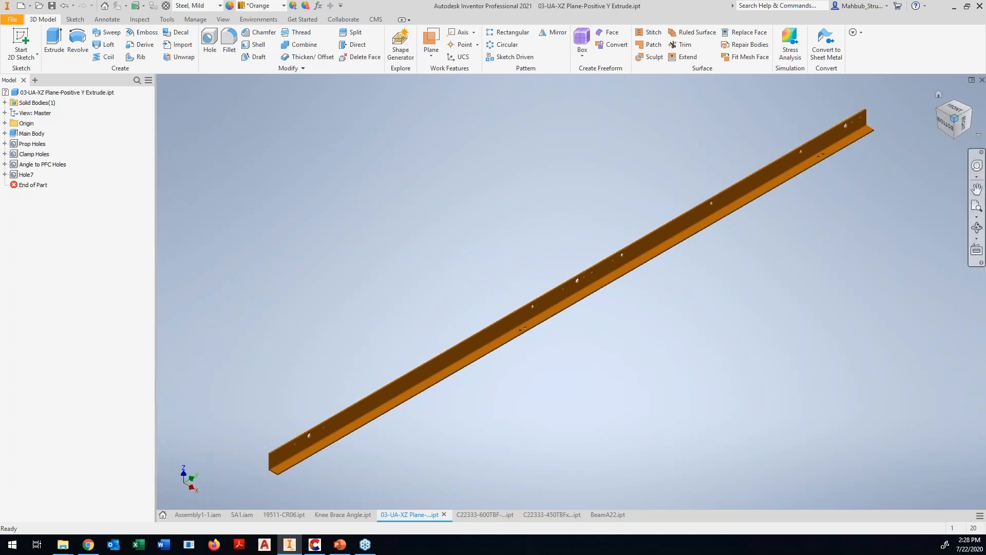
- Examine the angle part's orientation from the front, home and bottom views, ending on its L-shaped cross-section
{"action": "left_click", "coordinate": [956, 109]}
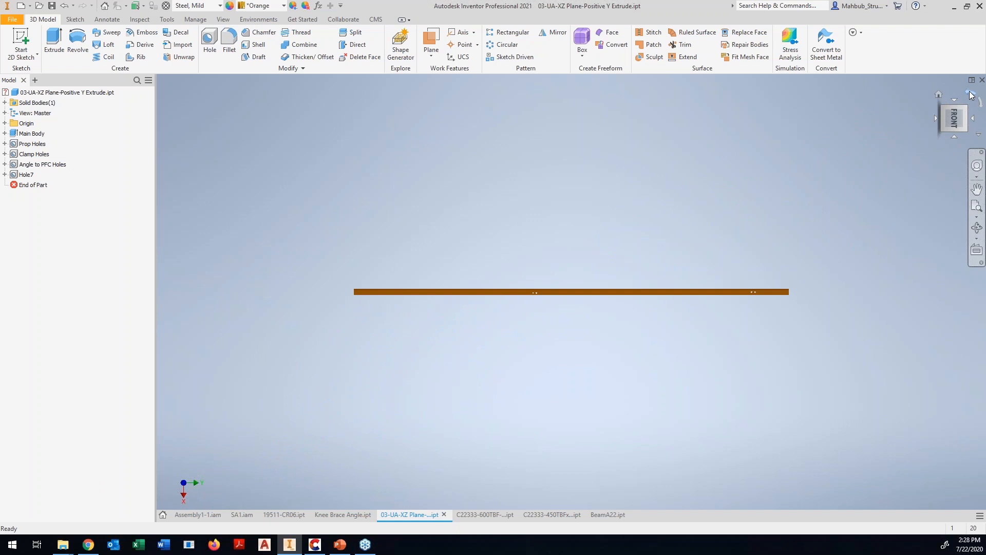
{"action": "left_click", "coordinate": [971, 95]}
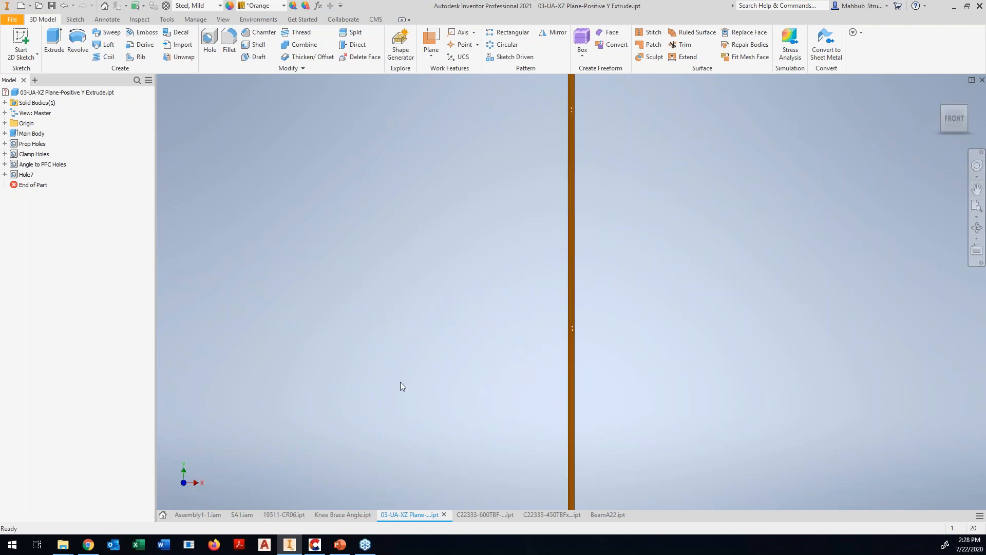
{"action": "left_click", "coordinate": [939, 96]}
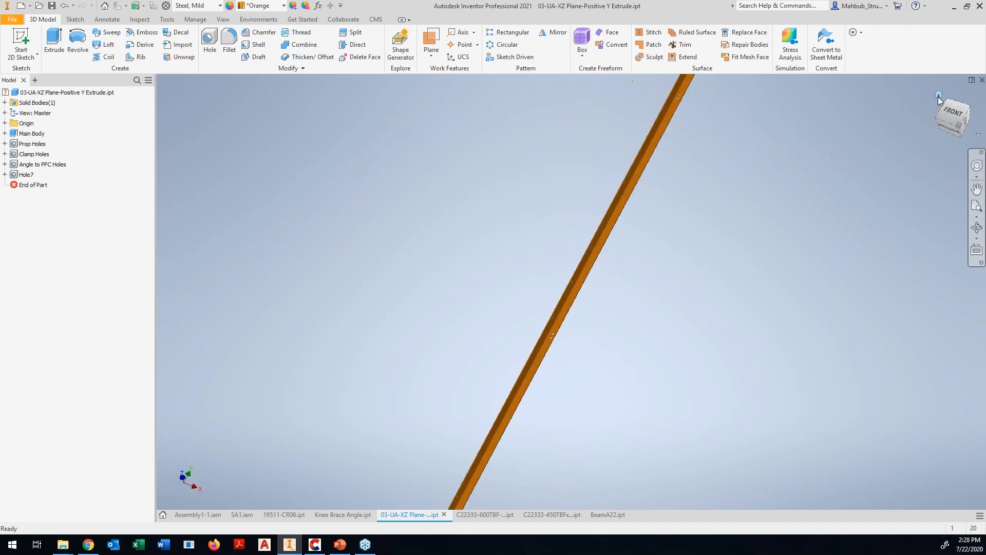
{"action": "left_click", "coordinate": [945, 128]}
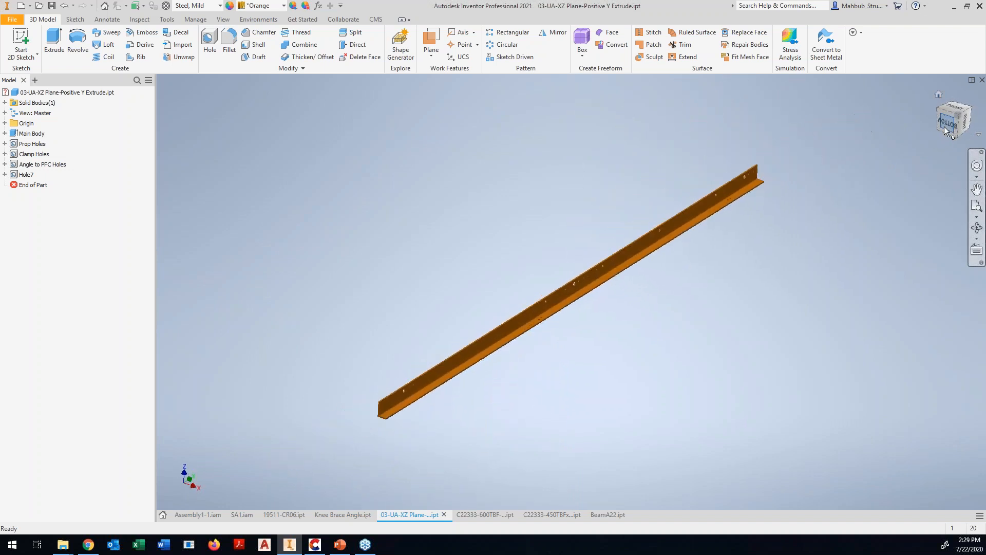
{"action": "scroll", "coordinate": [567, 286], "scroll_direction": "down", "scroll_amount": 3}
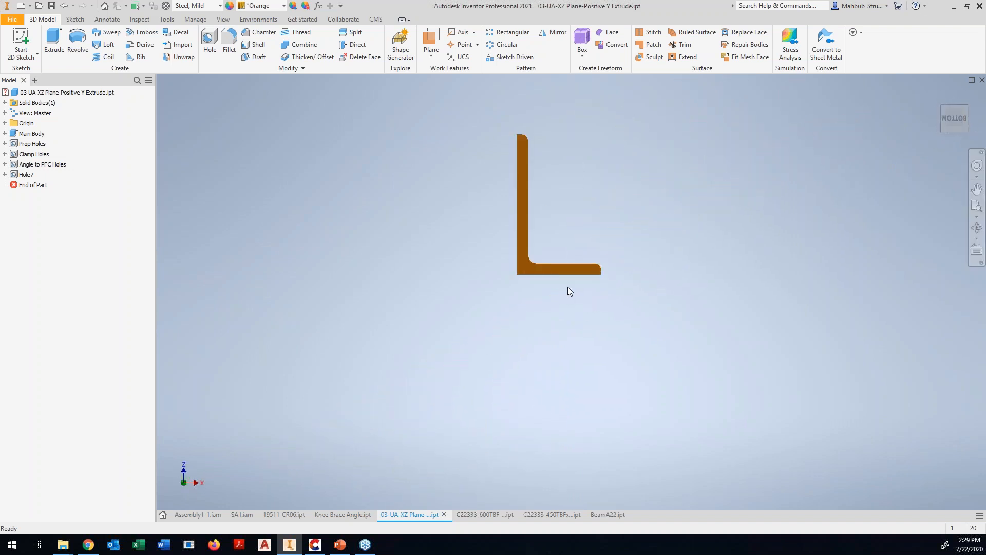
{"action": "scroll", "coordinate": [568, 286], "scroll_direction": "up", "scroll_amount": 2}
{"action": "middle_click_drag", "start_coordinate": [568, 287], "coordinate": [551, 347]}
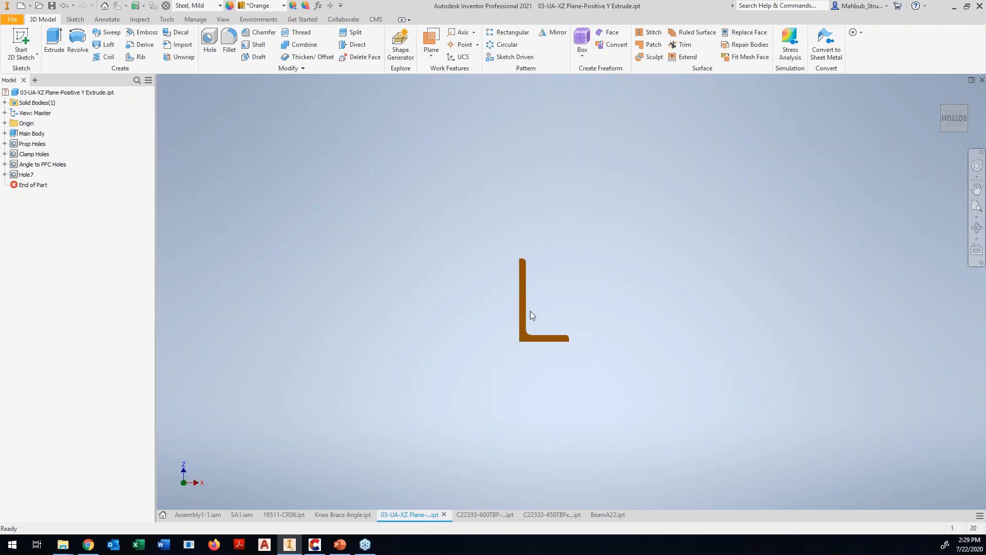
- Generate the DSTV file for the orange angle part with CMS
{"action": "left_click", "coordinate": [376, 19]}
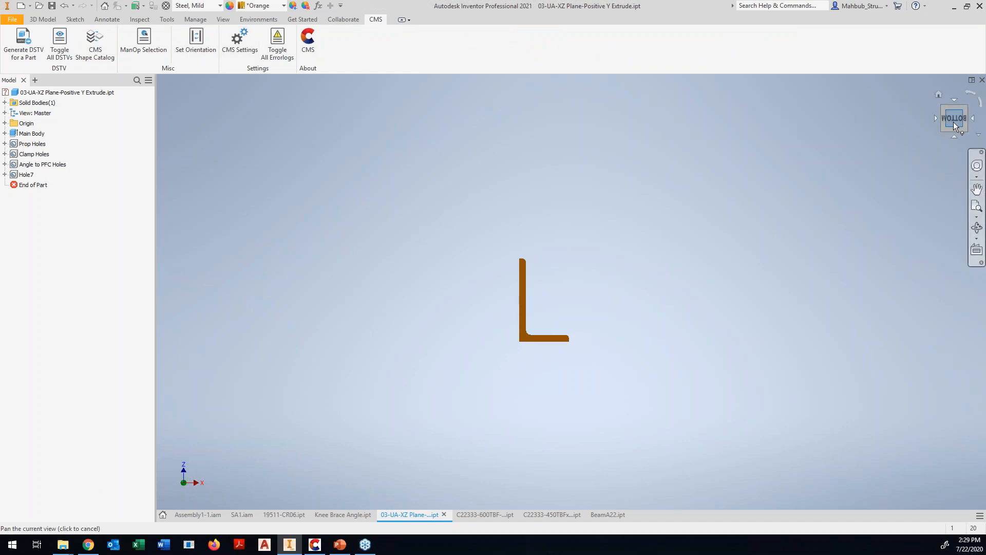
{"action": "left_click", "coordinate": [188, 48]}
{"action": "middle_click_drag", "start_coordinate": [717, 185], "coordinate": [707, 187], "text": "shift"}
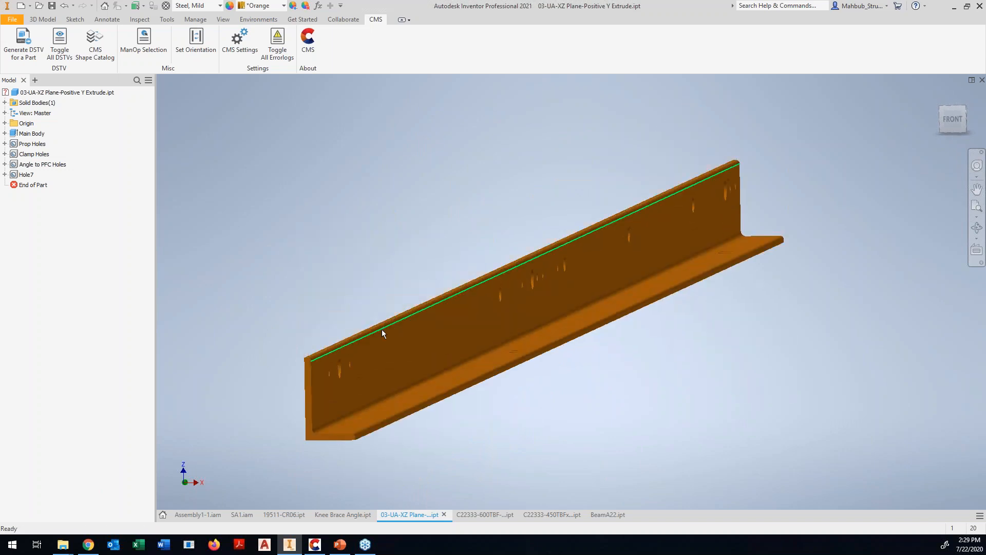
{"action": "middle_click_drag", "start_coordinate": [226, 451], "coordinate": [279, 439]}
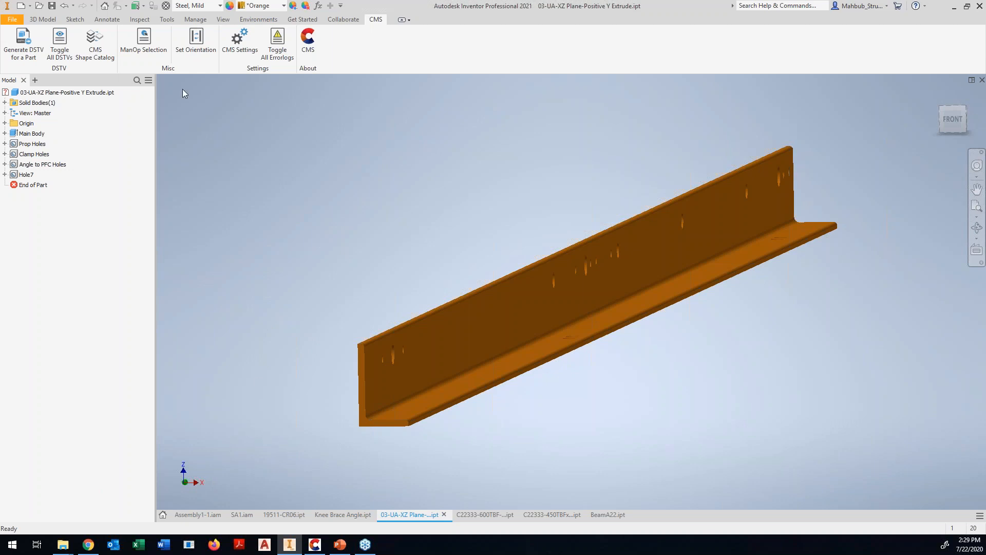
{"action": "left_click", "coordinate": [33, 50]}
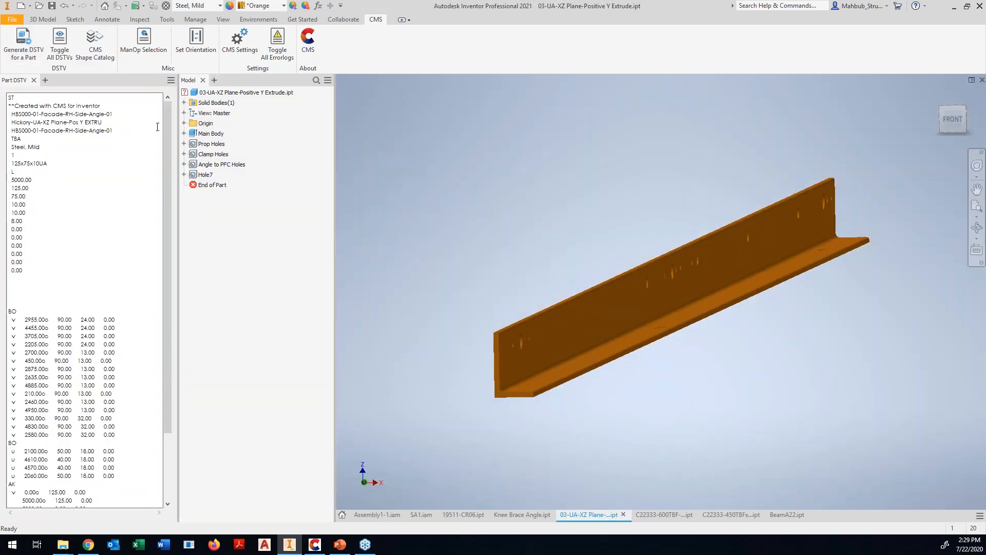
- Review the angle's DSTV text, then locate Hickory-UA-XZ Plane-Pos Y EXTRU.nc1 in the C:\Temp\CMS\Inventor folder in File Explorer
{"action": "left_click_drag", "start_coordinate": [168, 128], "coordinate": [151, 114]}
{"action": "left_click_drag", "start_coordinate": [62, 282], "coordinate": [70, 339]}
{"action": "mouse_move", "coordinate": [62, 550]}
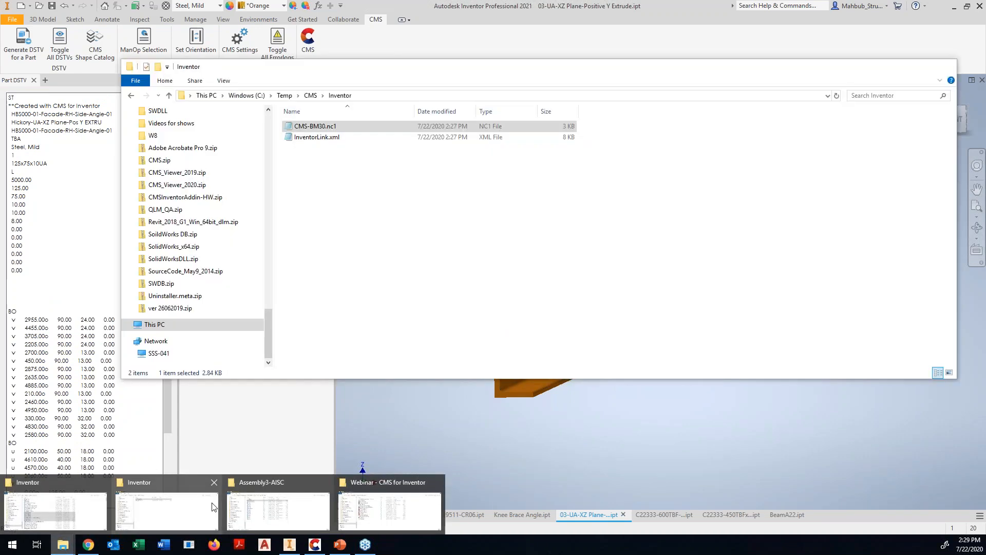
{"action": "left_click", "coordinate": [213, 507]}
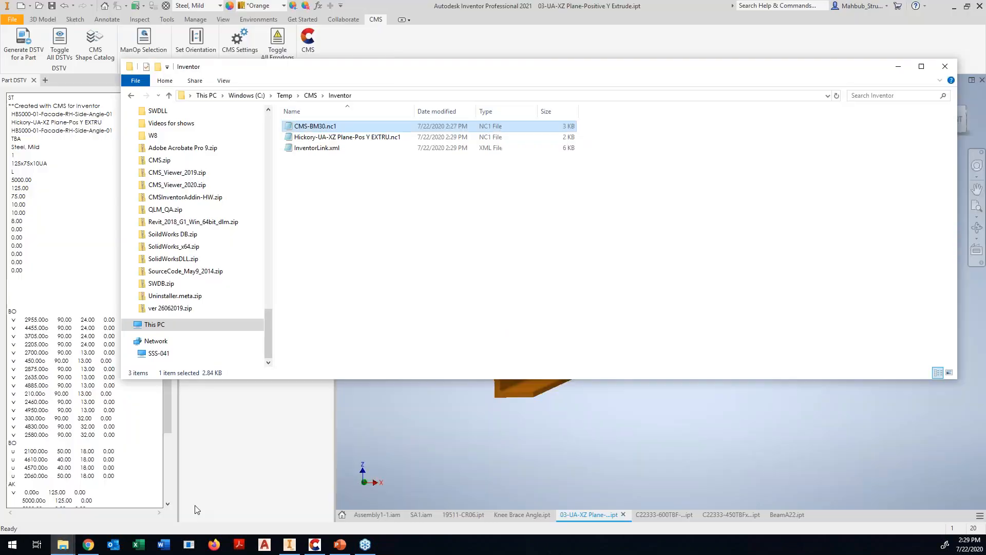
{"action": "left_click", "coordinate": [367, 143]}
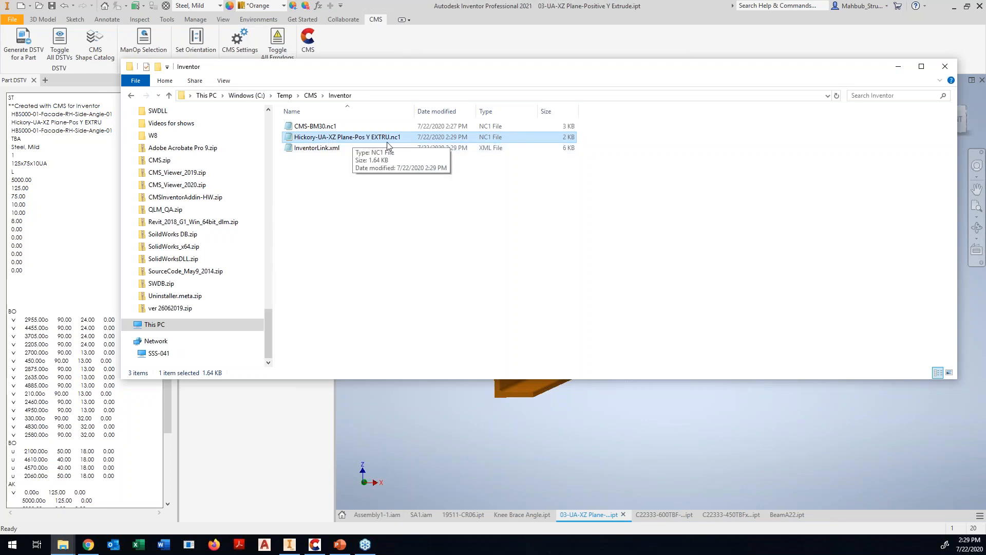
- Switch to the DSTV_Component Manager viewer and inspect the holes of Hickory-UA-XZ Plane-Pos Y EXTRU.nc1 in 3D
{"action": "left_click", "coordinate": [316, 546]}
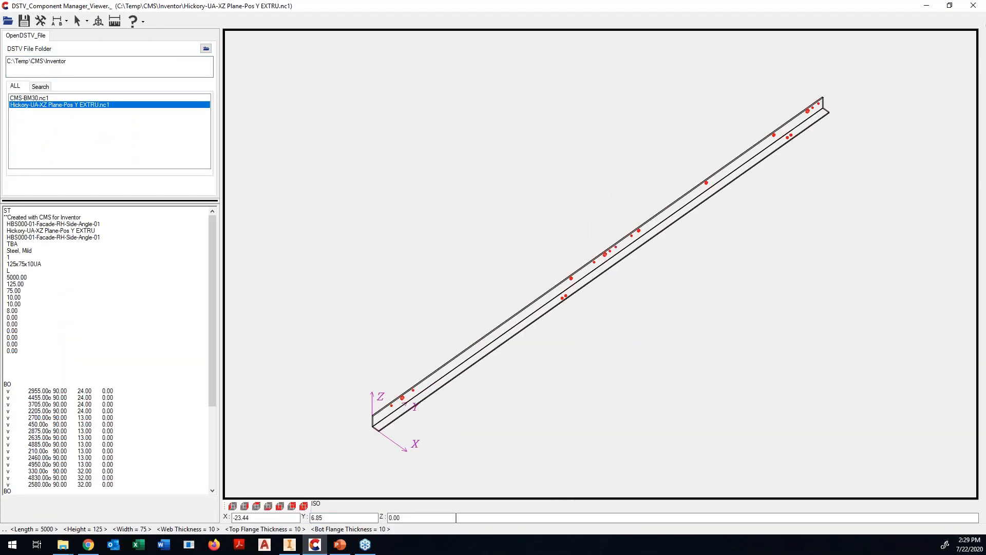
{"action": "scroll", "coordinate": [389, 379], "scroll_direction": "up", "scroll_amount": 4}
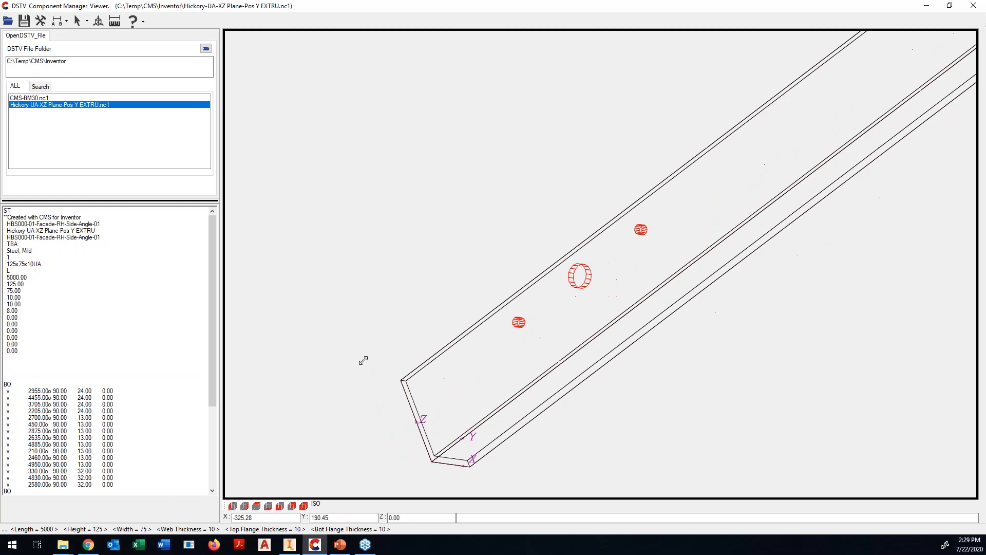
{"action": "scroll", "coordinate": [406, 353], "scroll_direction": "down", "scroll_amount": 6}
{"action": "scroll", "coordinate": [642, 386], "scroll_direction": "up", "scroll_amount": 4}
{"action": "middle_click_drag", "start_coordinate": [640, 384], "coordinate": [645, 387]}
{"action": "scroll", "coordinate": [632, 388], "scroll_direction": "down", "scroll_amount": 5}
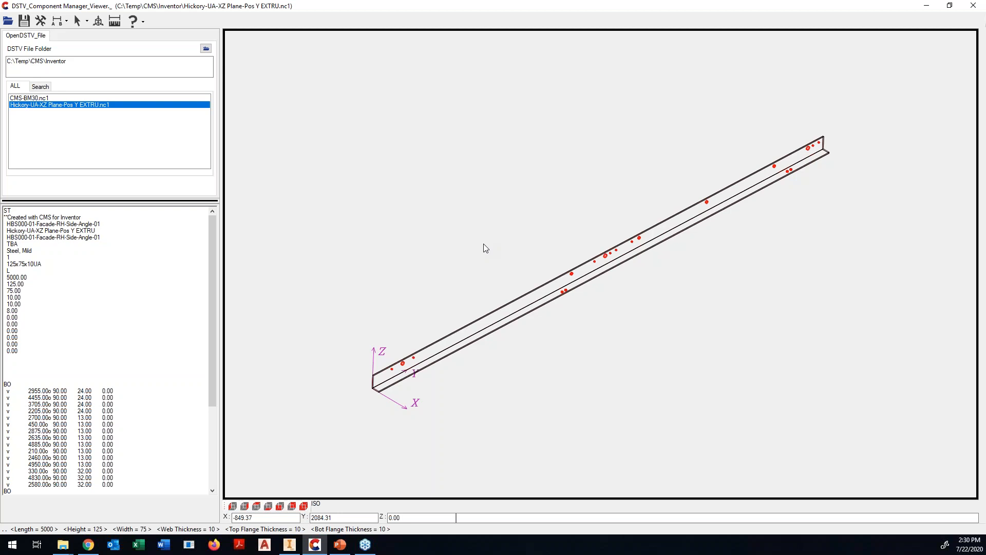
- Switch back to Inventor, display Knee Brace Angle.ipt, and generate its DSTV file with CMS
{"action": "left_click", "coordinate": [289, 544]}
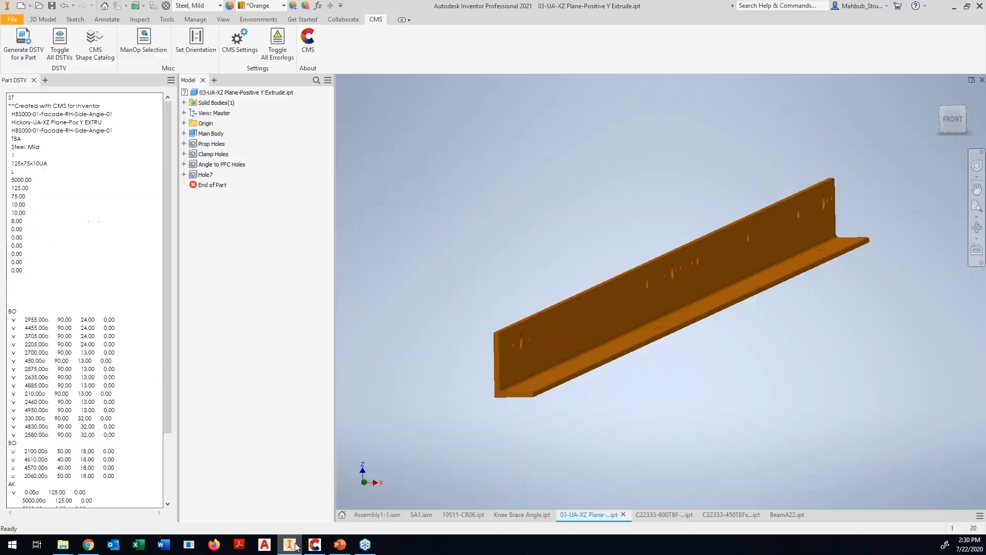
{"action": "left_click", "coordinate": [514, 515]}
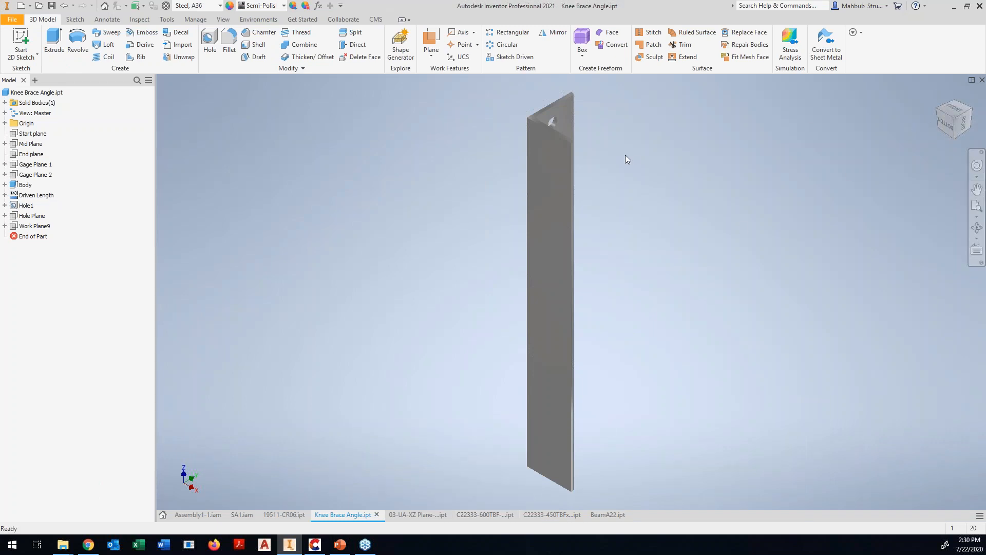
{"action": "middle_click_drag", "start_coordinate": [632, 137], "coordinate": [550, 192], "text": "shift"}
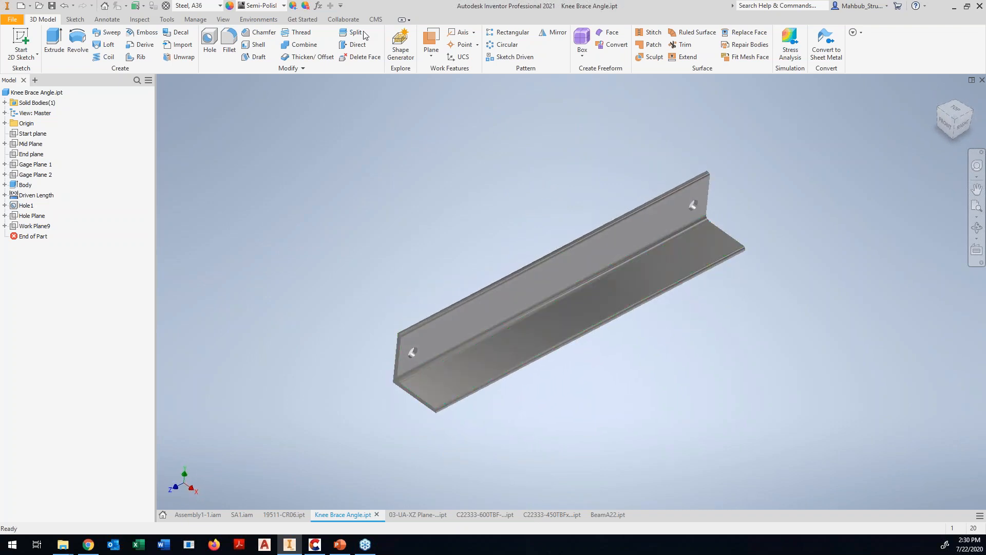
{"action": "left_click", "coordinate": [375, 19]}
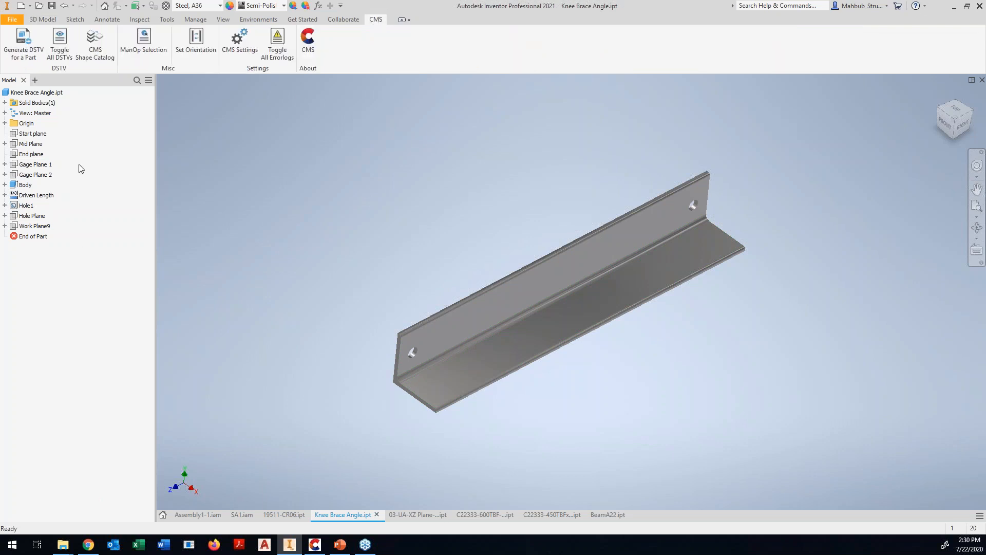
{"action": "left_click", "coordinate": [23, 41]}
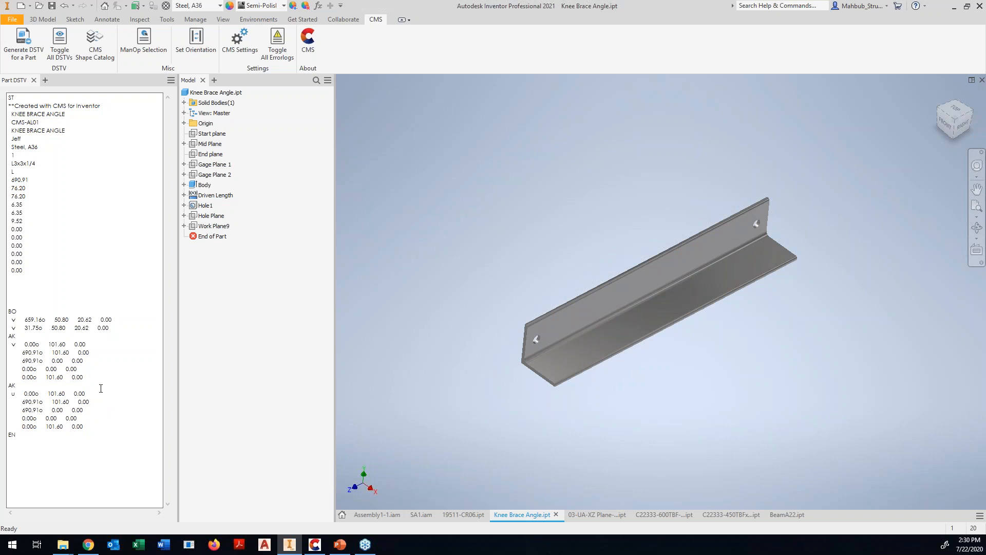
- In the DSTV viewer, reload the folder C:\Temp\CMS\Inventor and inspect CMS-AL01.nc1 in 3D
{"action": "left_click", "coordinate": [315, 544]}
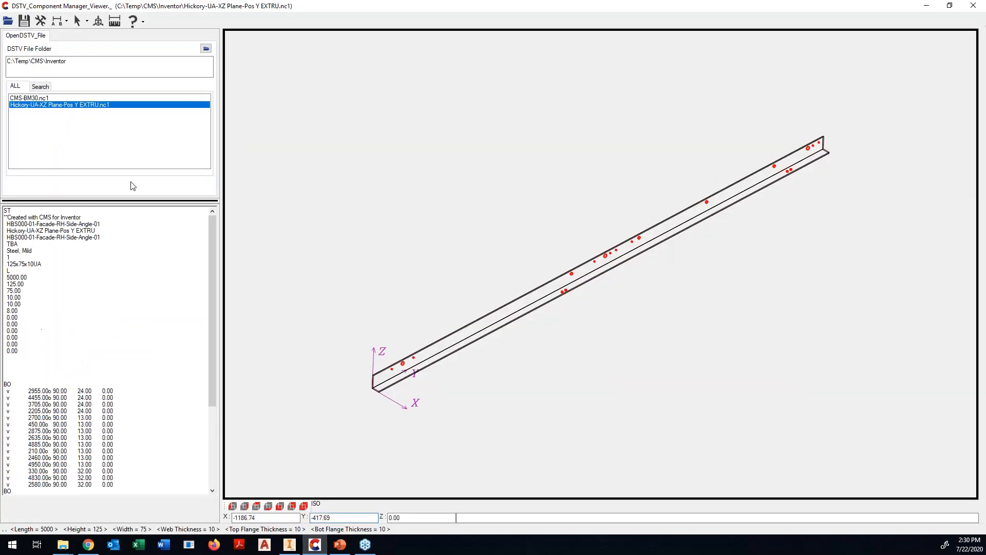
{"action": "double_click", "coordinate": [89, 65]}
{"action": "type", "text": "C:\\Temp\\CMS\\Inventor"}
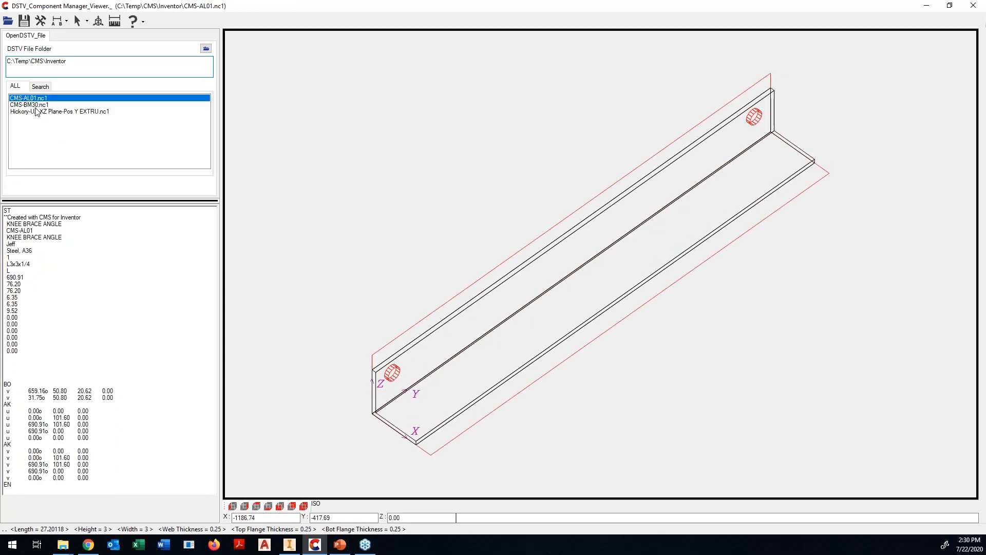
{"action": "middle_click_drag", "start_coordinate": [563, 283], "coordinate": [341, 232]}
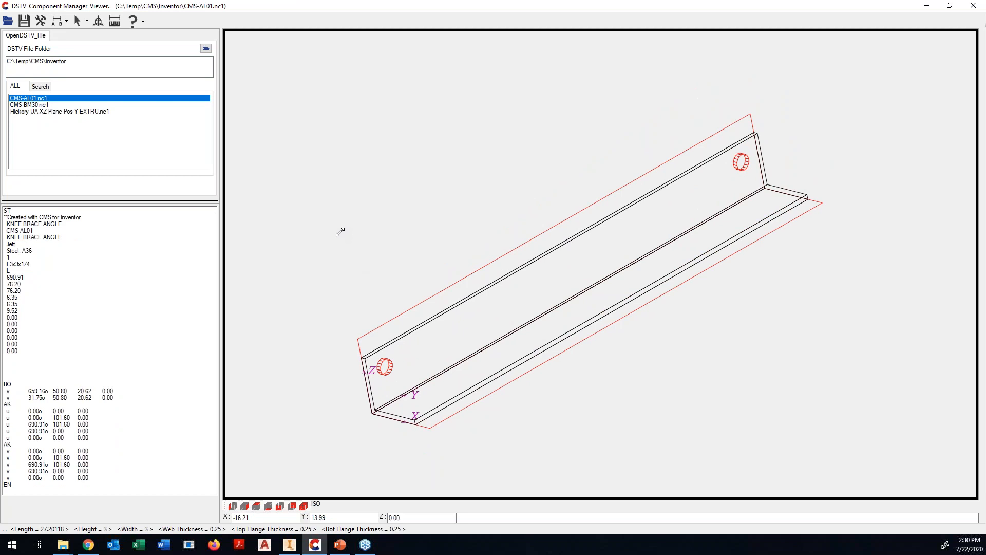
{"action": "middle_click_drag", "start_coordinate": [341, 231], "coordinate": [346, 232]}
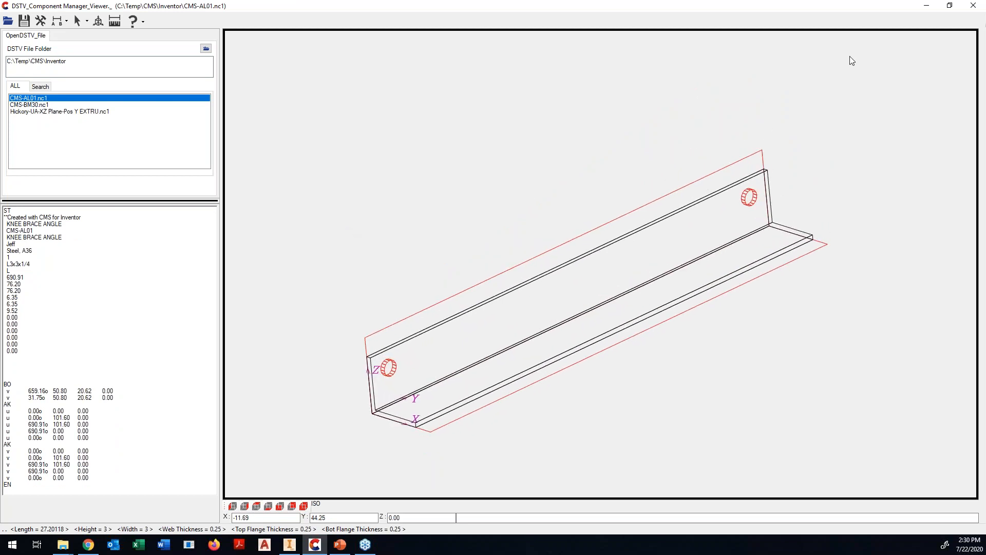
- Return to Inventor and show the Body feature's sketch of the knee brace angle in the front view
{"action": "left_click", "coordinate": [926, 5]}
{"action": "right_click", "coordinate": [221, 92]}
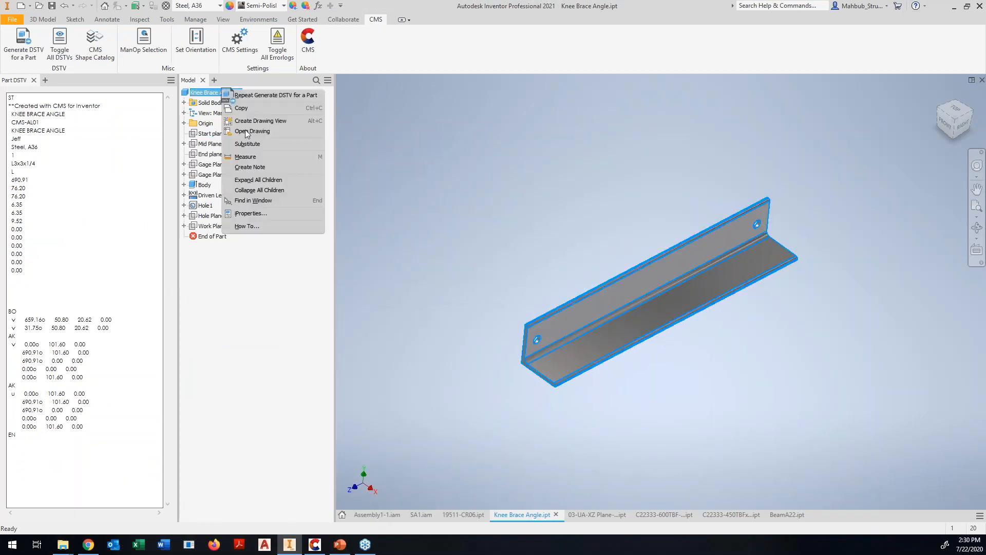
{"action": "left_click", "coordinate": [502, 289]}
{"action": "left_click", "coordinate": [184, 184]}
{"action": "left_click", "coordinate": [209, 195]}
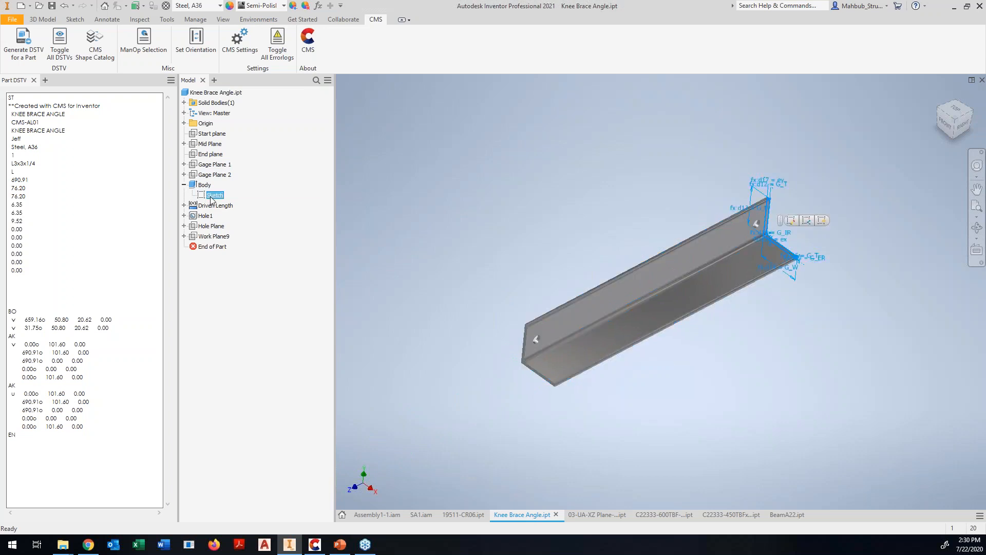
{"action": "left_click", "coordinate": [942, 128]}
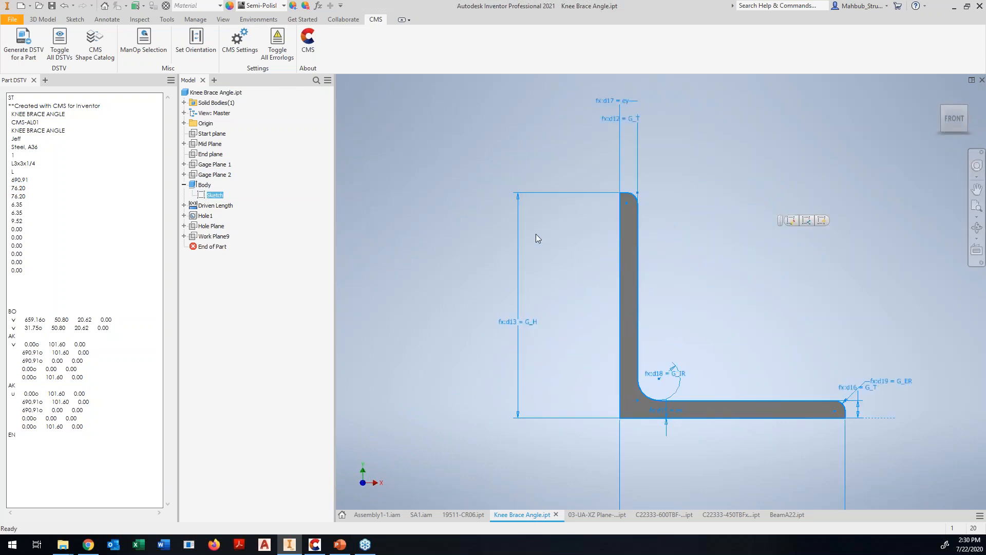
- Measure the outer edge of the knee brace angle's vertical leg, then close the measurement
{"action": "left_click", "coordinate": [42, 19]}
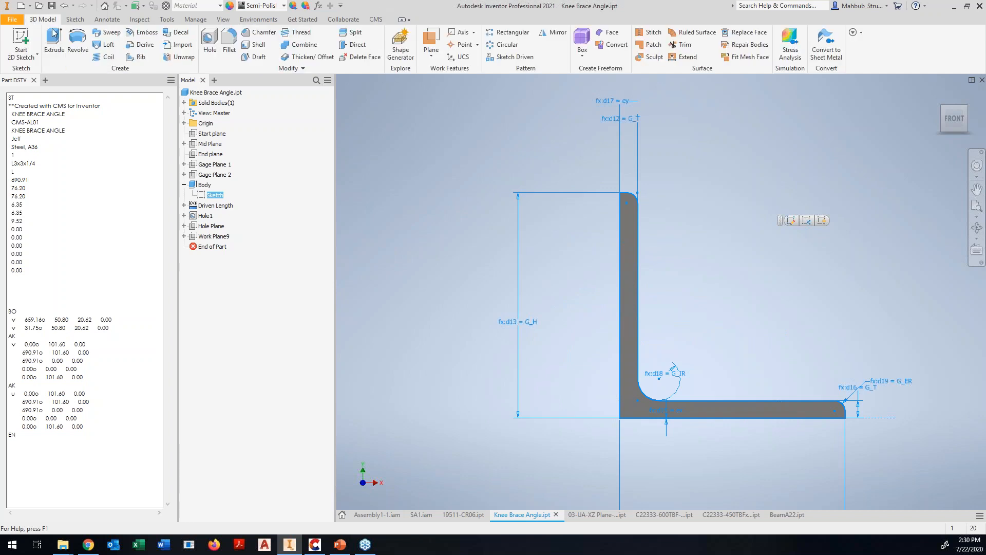
{"action": "left_click", "coordinate": [167, 19]}
{"action": "left_click", "coordinate": [18, 41]}
{"action": "left_click", "coordinate": [620, 272]}
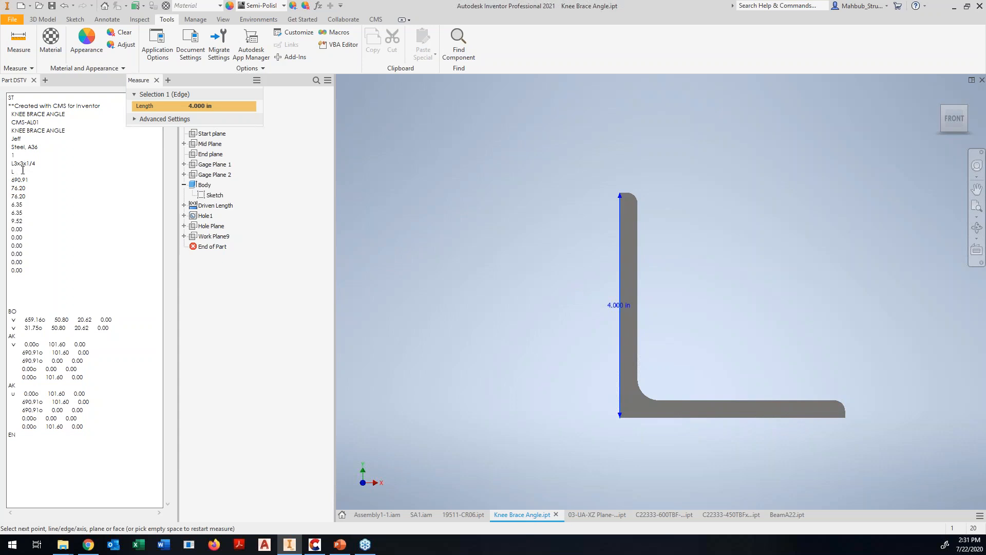
{"action": "left_click", "coordinate": [157, 81]}
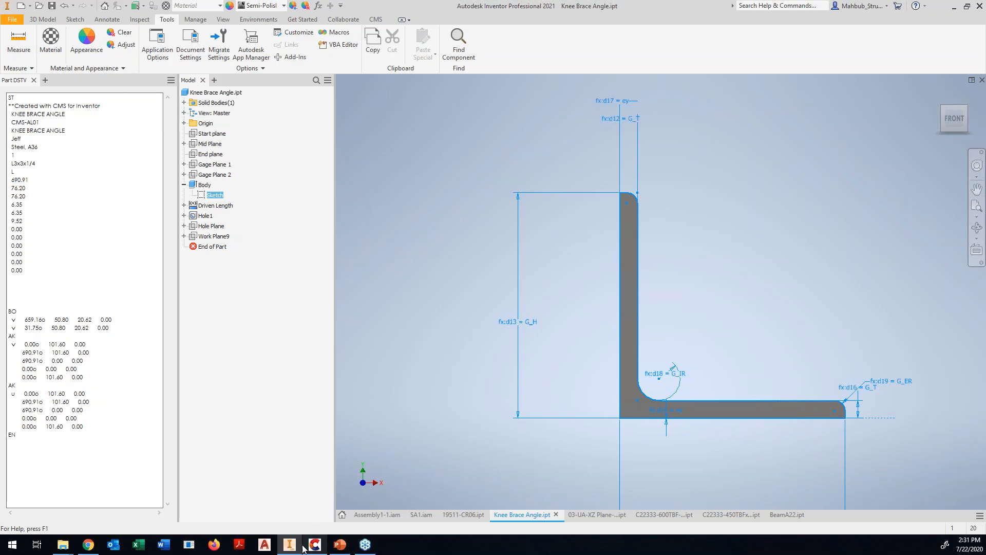
- Check the CMS-AL01 angle against its contour lines in the DSTV viewer, and switch back to Inventor
{"action": "left_click", "coordinate": [314, 544]}
{"action": "middle_click_drag", "start_coordinate": [506, 437], "coordinate": [510, 441]}
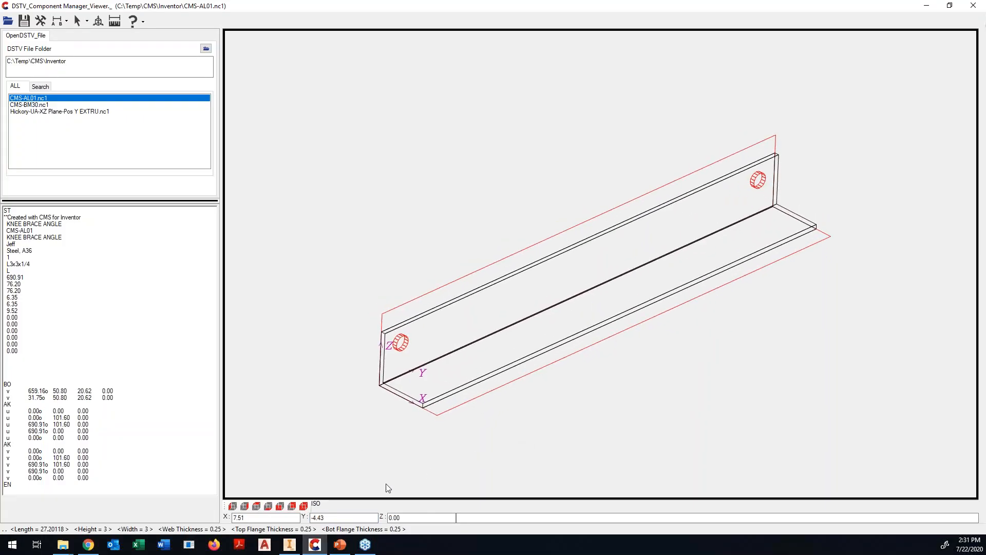
{"action": "left_click", "coordinate": [289, 544]}
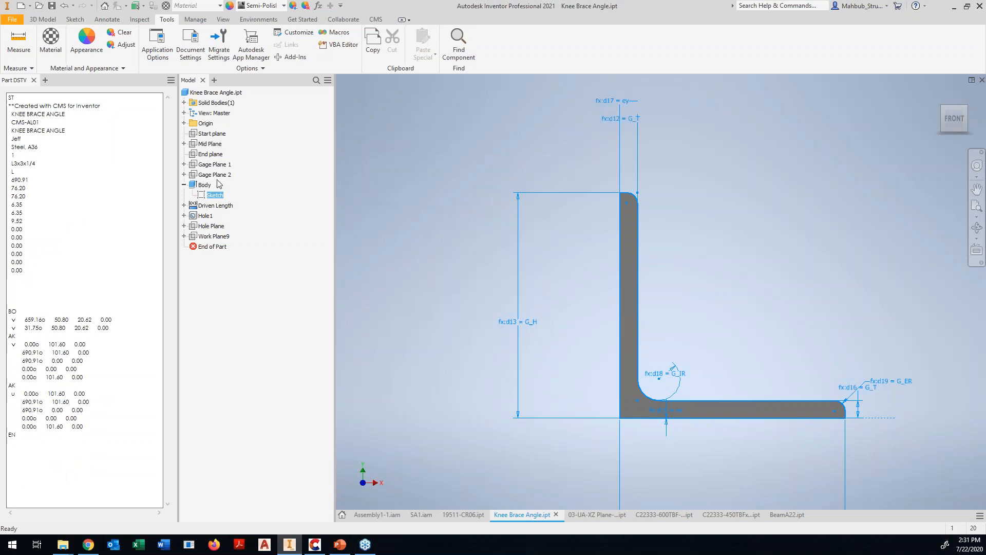
- Change the stock number in the knee brace angle's iProperties to L 4 x 4 x 1/4 and apply it
{"action": "right_click", "coordinate": [212, 92]}
{"action": "left_click", "coordinate": [240, 216]}
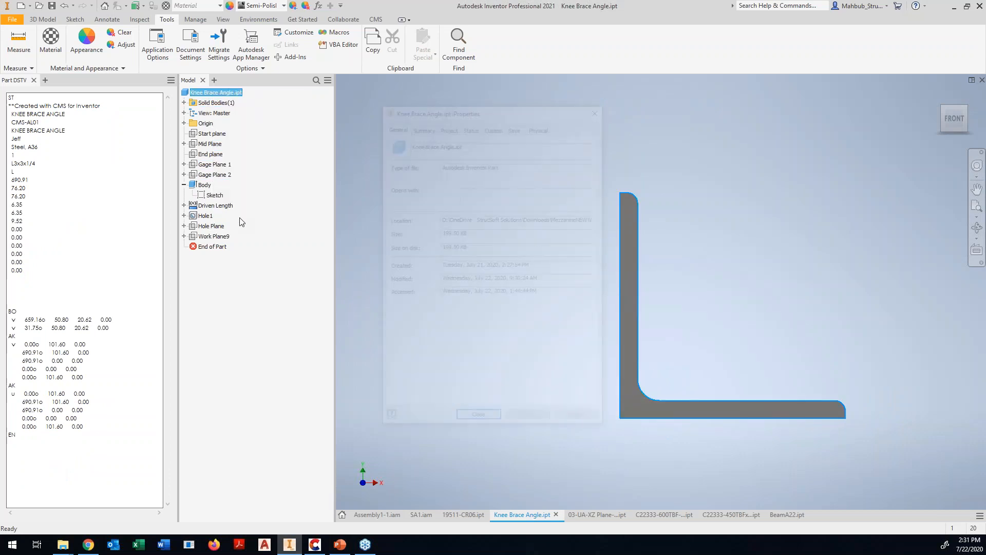
{"action": "left_click", "coordinate": [473, 127]}
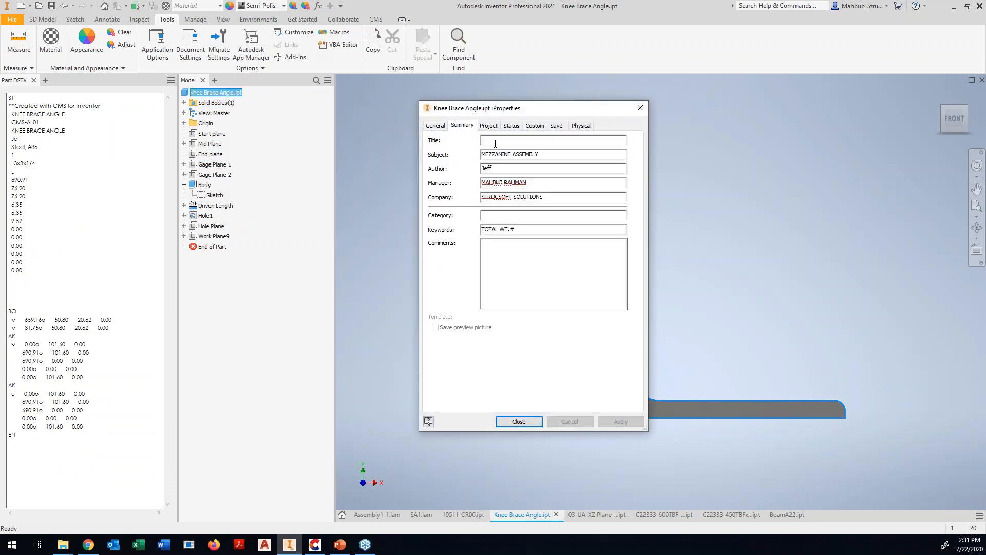
{"action": "left_click", "coordinate": [489, 126]}
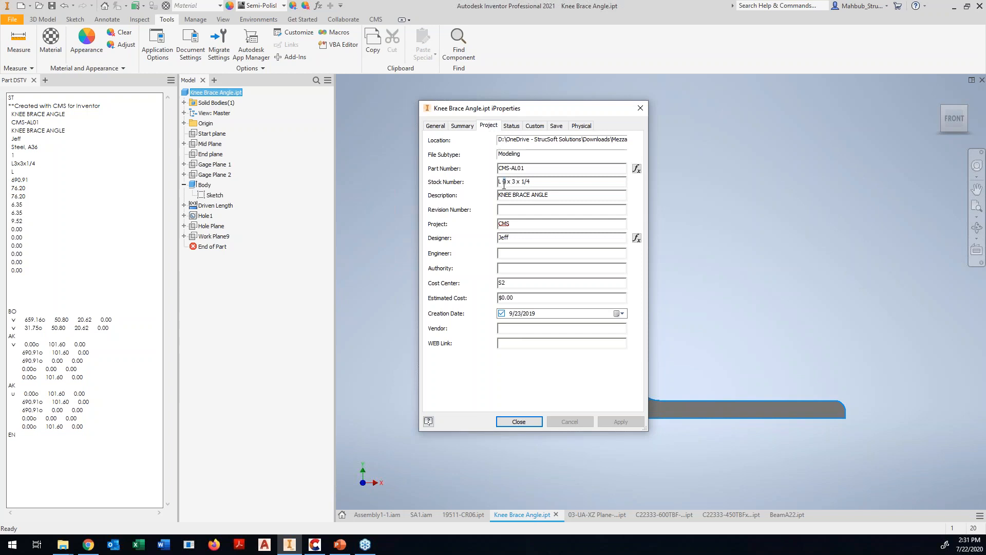
{"action": "type", "text": "4"}
{"action": "left_click_drag", "start_coordinate": [516, 182], "coordinate": [511, 182]}
{"action": "type", "text": "4"}
{"action": "left_click", "coordinate": [613, 423]}
{"action": "left_click", "coordinate": [519, 421]}
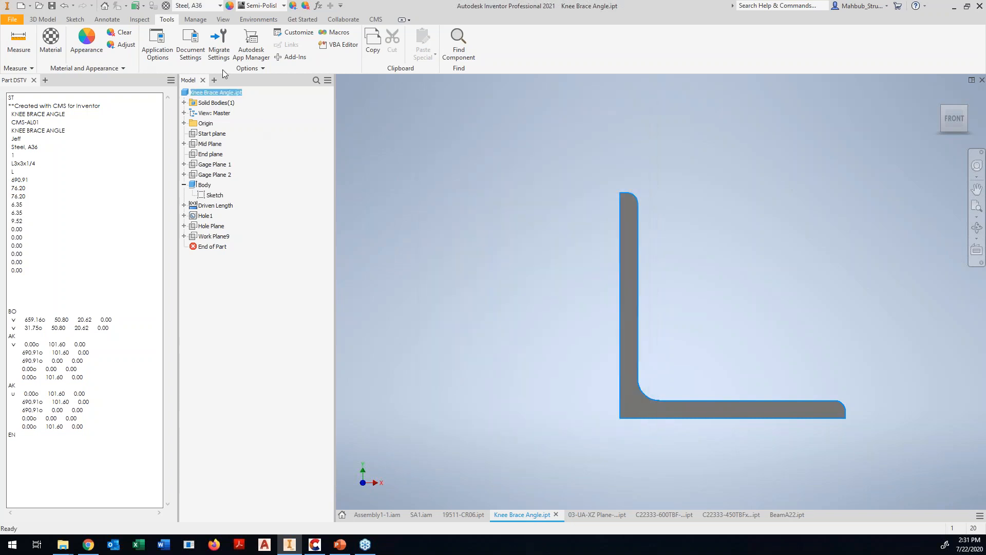
- Regenerate the knee brace angle's DSTV file with CMS and highlight its L4x4x1/4 shape entry
{"action": "left_click", "coordinate": [375, 19]}
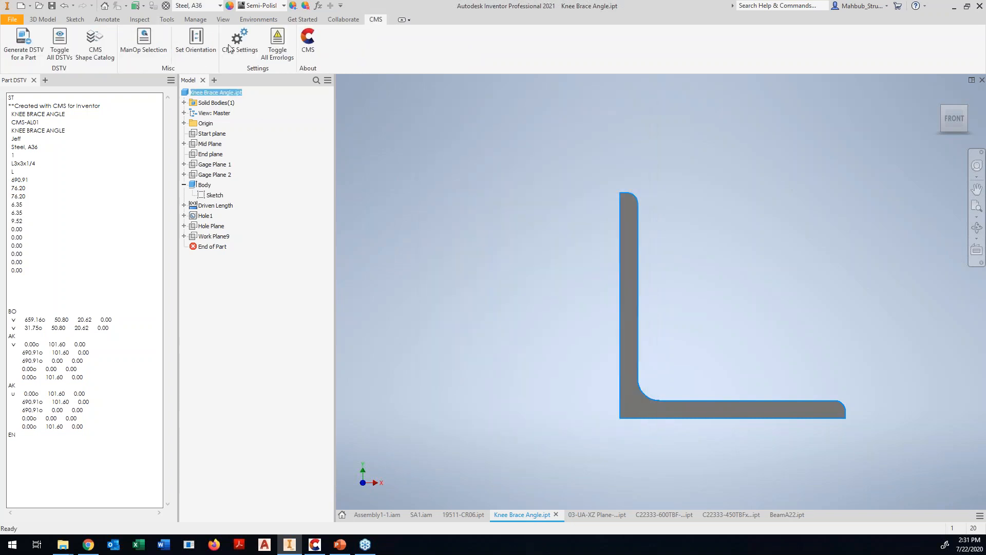
{"action": "left_click", "coordinate": [35, 51]}
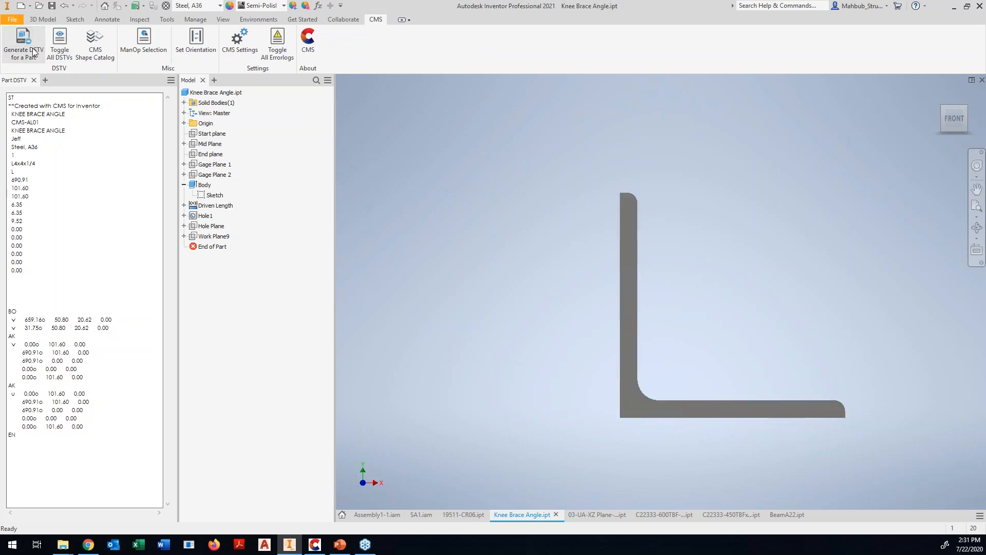
{"action": "double_click", "coordinate": [15, 163]}
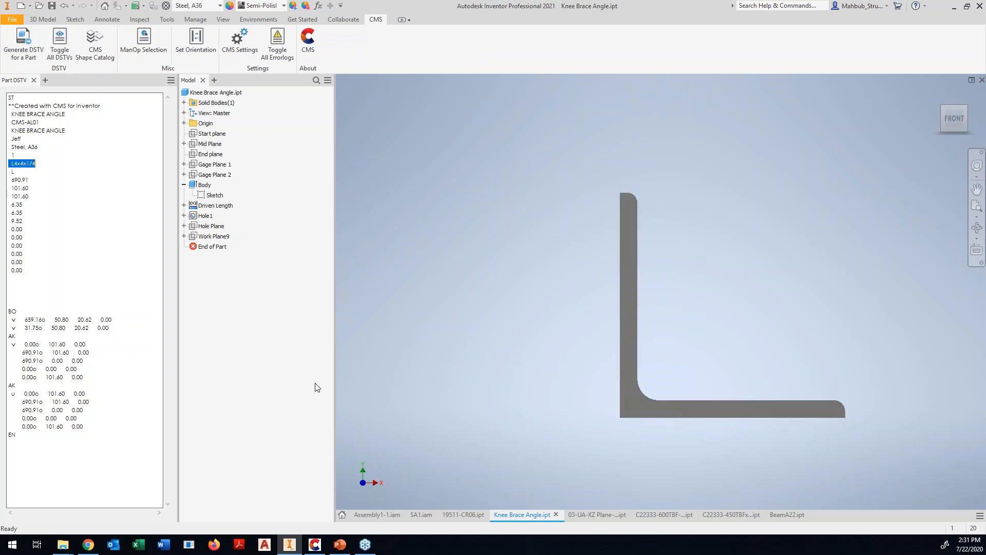
- Switch to the DSTV viewer, reload CMS-AL01.nc1 by opening CMS-BM30.nc1 in between, and inspect the angle in 3D
{"action": "left_click", "coordinate": [315, 544]}
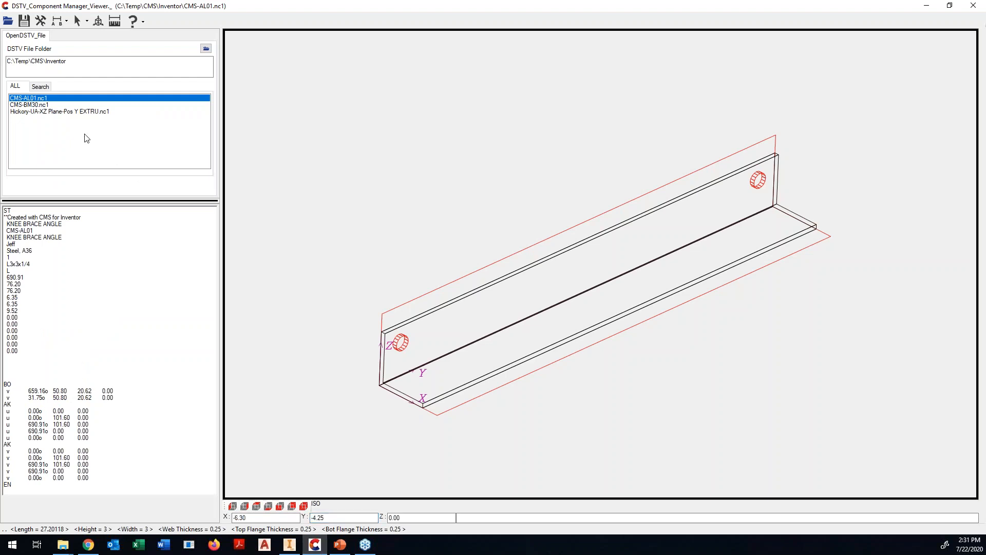
{"action": "left_click", "coordinate": [43, 105]}
{"action": "left_click", "coordinate": [32, 97]}
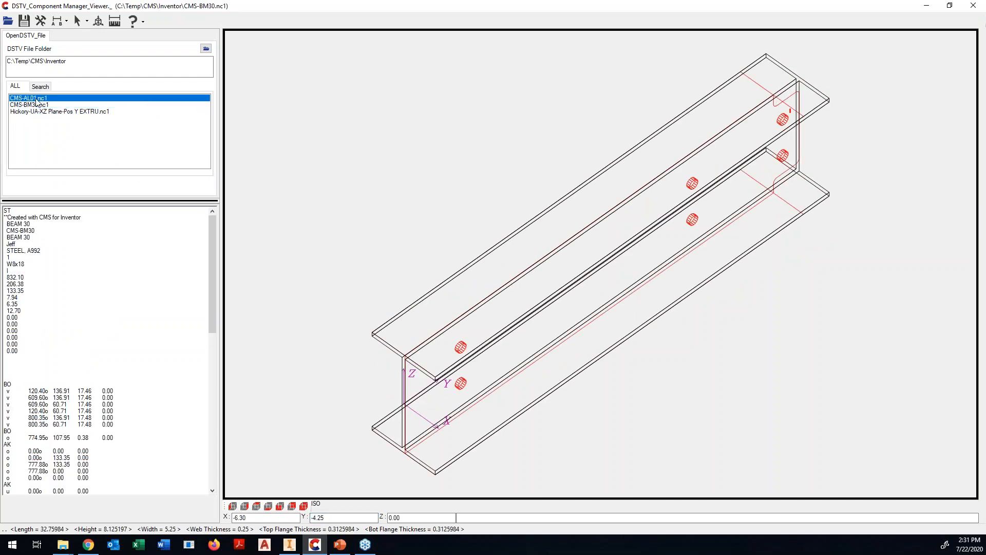
{"action": "mouse_move", "coordinate": [368, 185]}
{"action": "left_mouse_down"}
{"action": "mouse_move", "coordinate": [369, 166]}
{"action": "mouse_move", "coordinate": [378, 170]}
{"action": "left_mouse_up"}
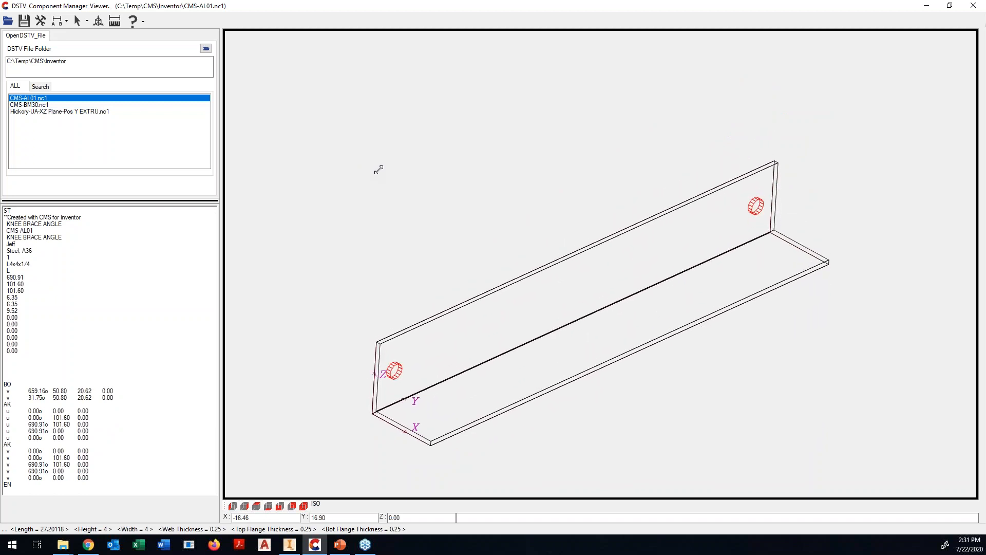
{"action": "left_click", "coordinate": [329, 518]}
{"action": "left_click", "coordinate": [321, 552]}
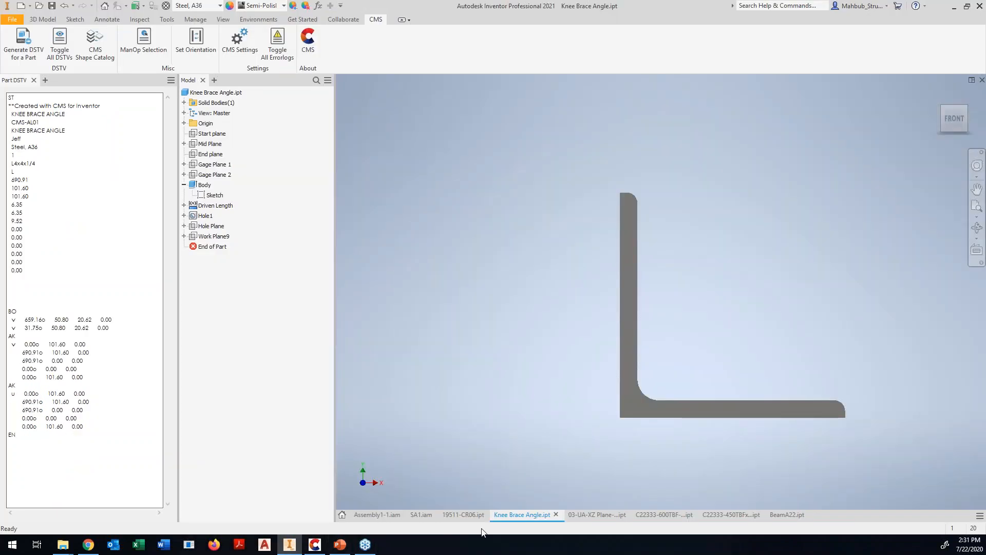
{"action": "left_click", "coordinate": [315, 544]}
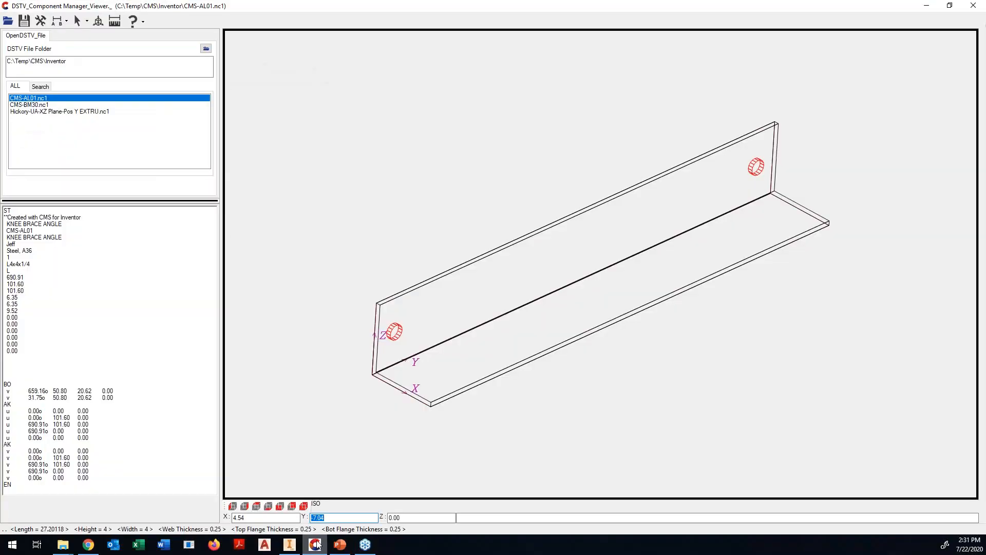
{"action": "left_click_drag", "start_coordinate": [337, 421], "coordinate": [321, 371]}
- Return to Inventor, look through the open parts 19511-CR06 and C22333-600TBF-RT-205-02, and display C22333-450TBFx2.75-RT-210-02.ipt
{"action": "left_click", "coordinate": [290, 544]}
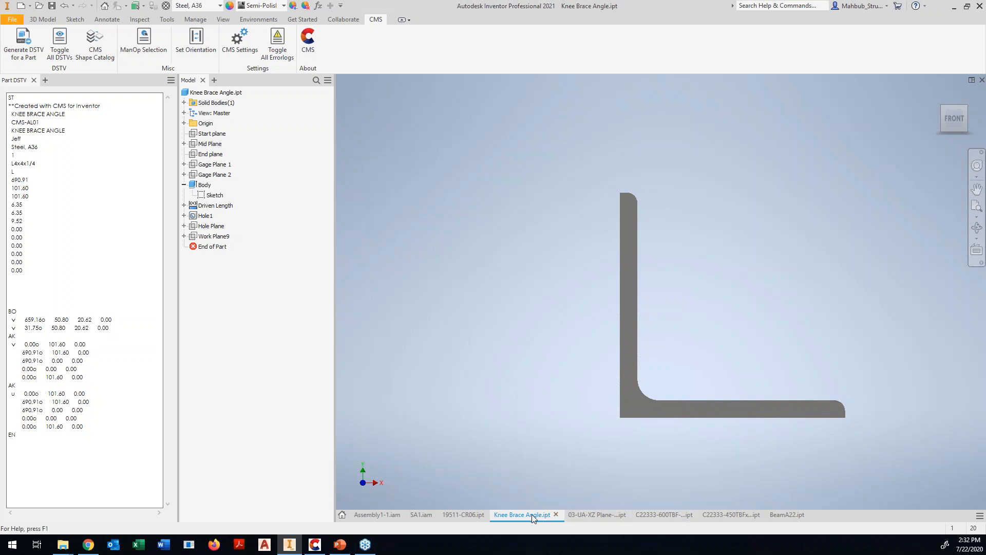
{"action": "left_click", "coordinate": [479, 515]}
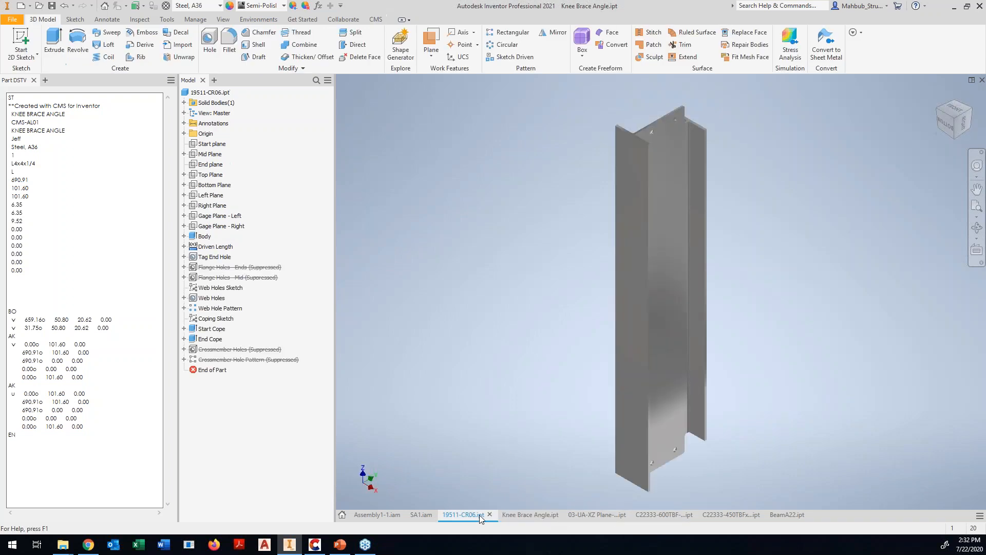
{"action": "mouse_move", "coordinate": [499, 513]}
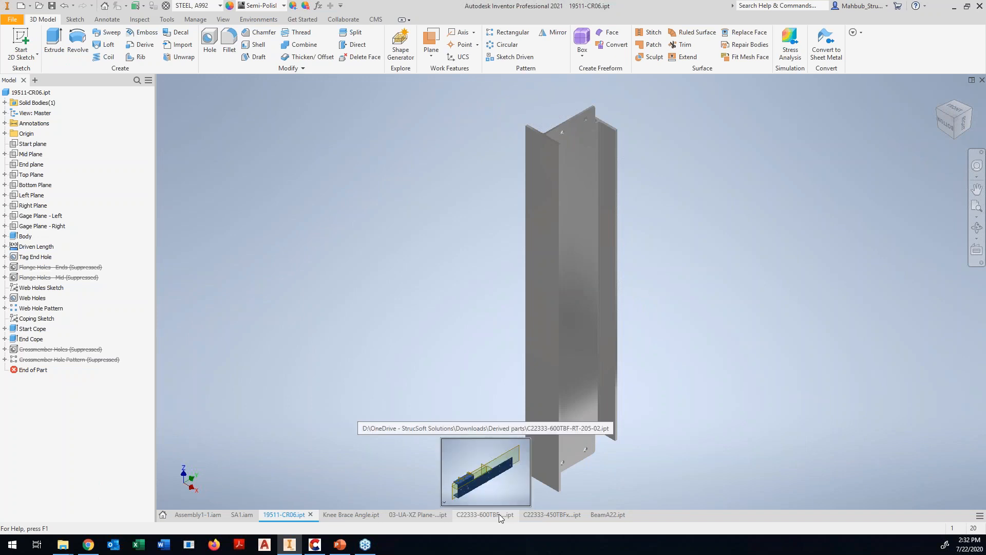
{"action": "left_click", "coordinate": [495, 516]}
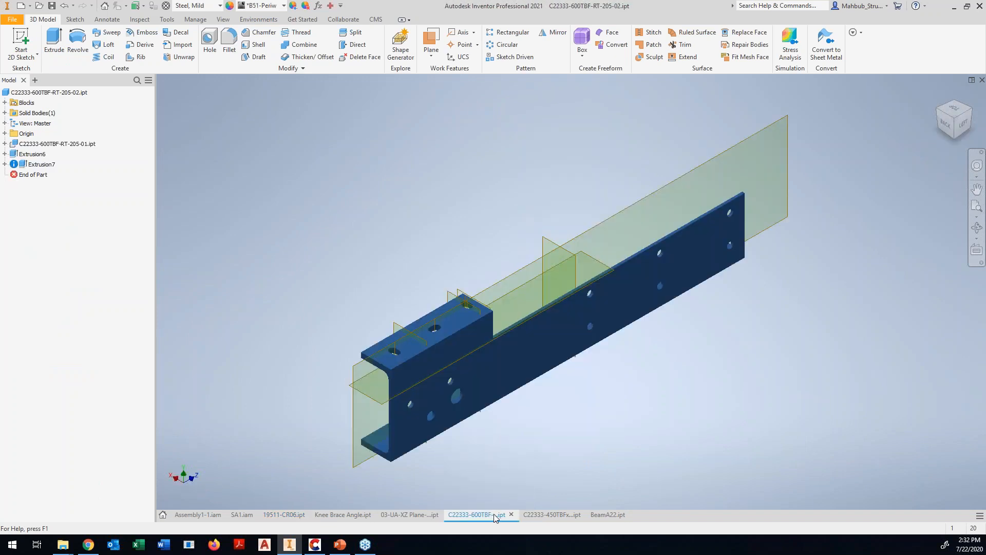
{"action": "left_click", "coordinate": [528, 514]}
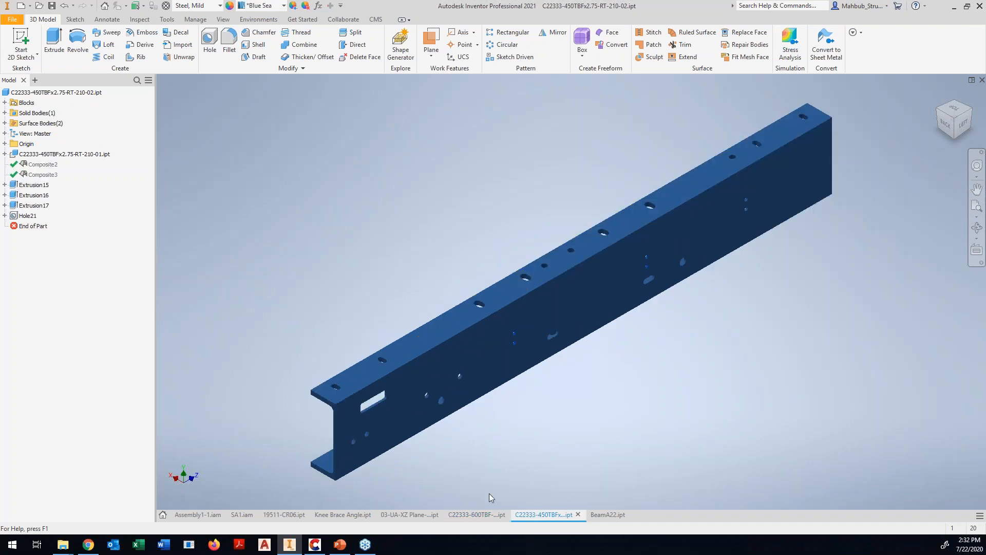
- Highlight the Composite3 surface to examine the attached components, clear the selection, and inspect the channel's open side
{"action": "left_click", "coordinate": [36, 176]}
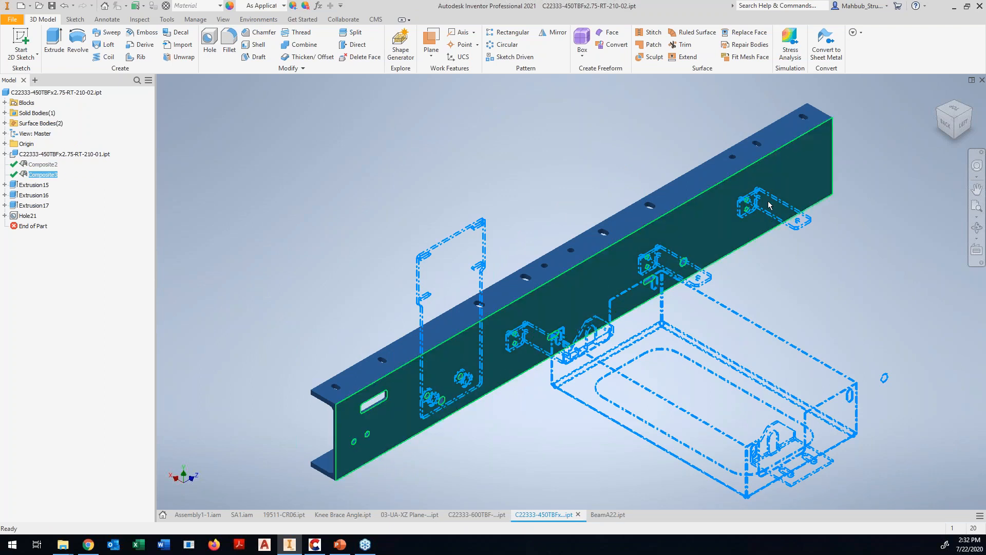
{"action": "left_click", "coordinate": [198, 242]}
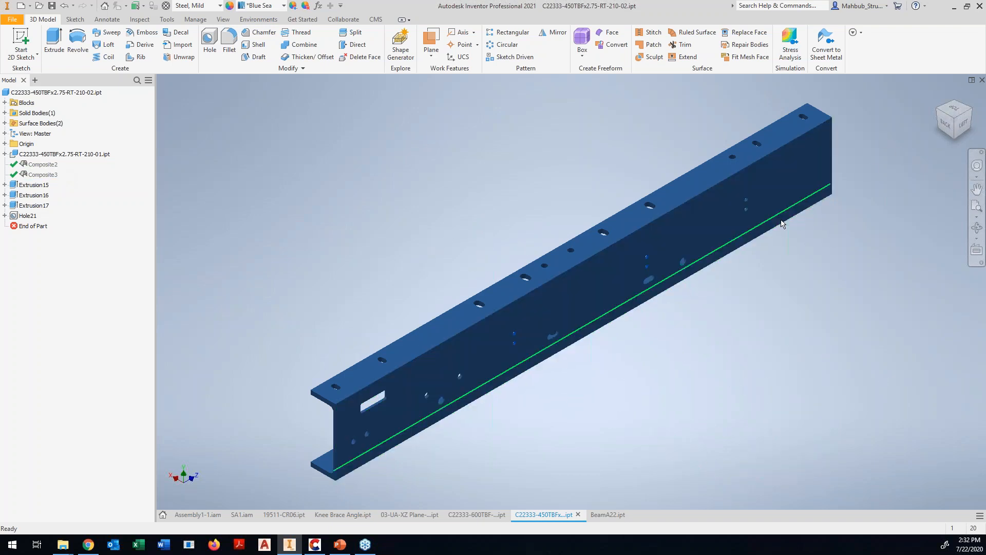
{"action": "middle_click_drag", "start_coordinate": [870, 214], "coordinate": [942, 439], "text": "shift"}
{"action": "right_click", "coordinate": [942, 439], "text": "shift"}
{"action": "middle_click_drag", "start_coordinate": [964, 117], "coordinate": [605, 344], "text": "shift"}
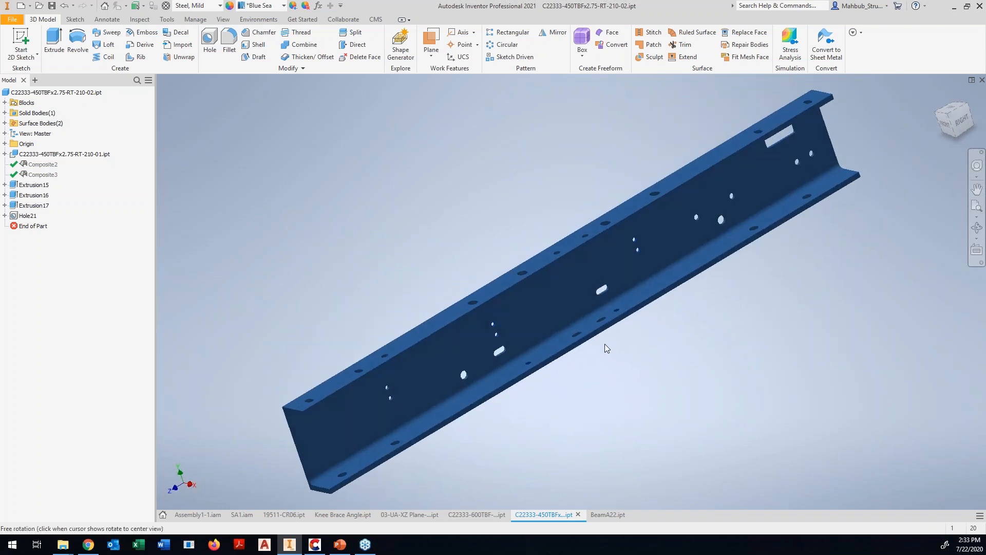
- Generate the DSTV file for the C22333-450TBFx2.75-RT-210-02 channel with CMS
{"action": "scroll", "coordinate": [605, 342], "scroll_direction": "down", "scroll_amount": 1}
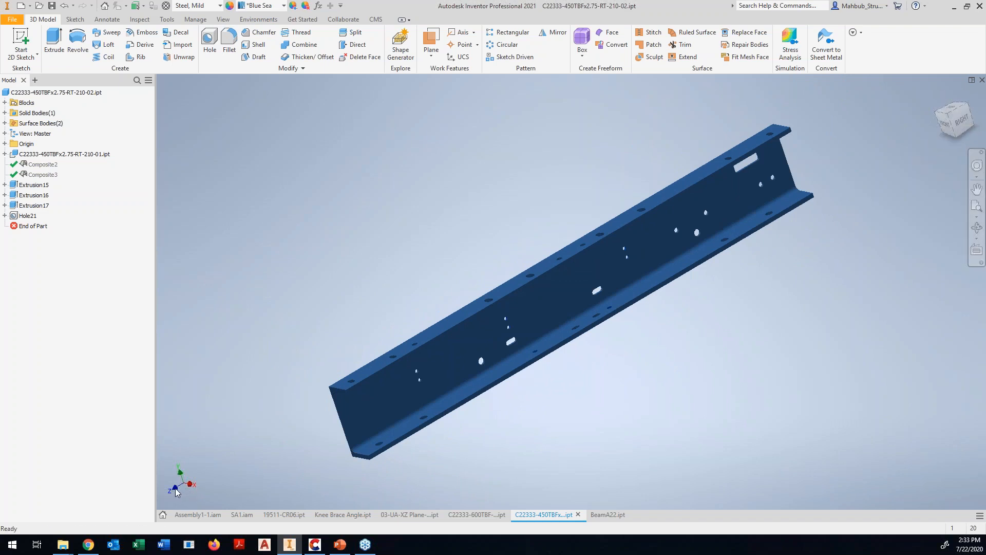
{"action": "left_click", "coordinate": [376, 19]}
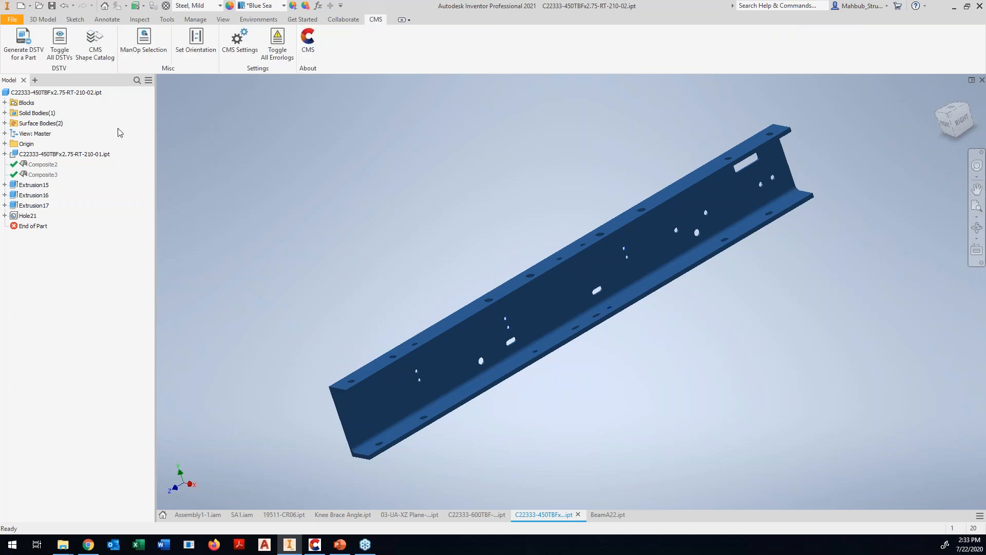
{"action": "left_click", "coordinate": [25, 53]}
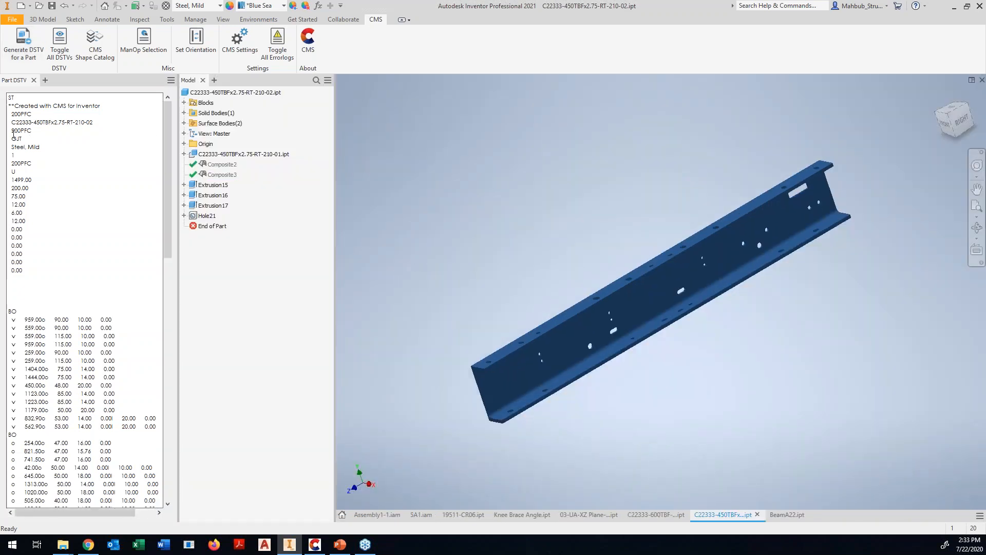
- In the DSTV viewer, reload the folder C:\Temp\CMS\Inventor, inspect C22333-450TBFx2.75-RT-210-02.nc1 in 3D, and return to Inventor for comparison
{"action": "left_click", "coordinate": [314, 545]}
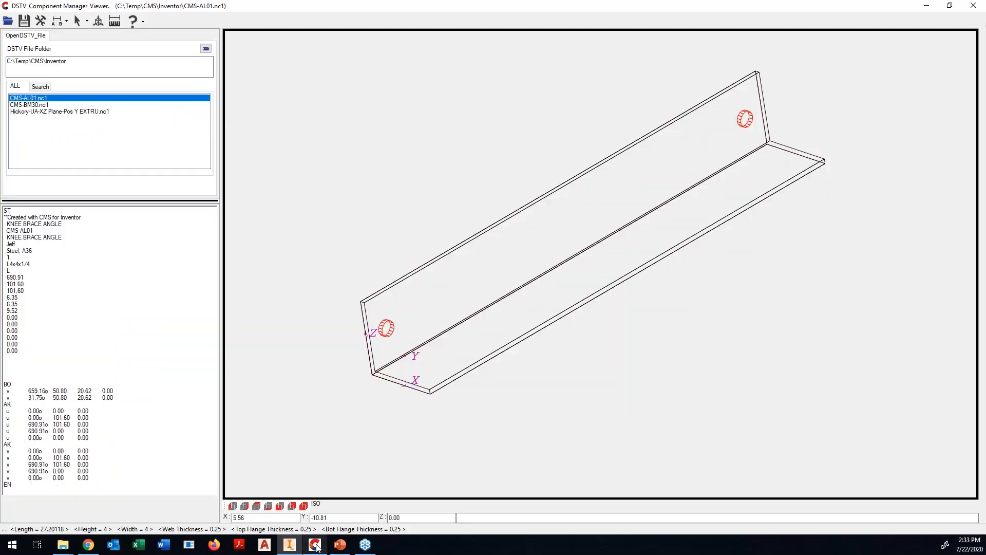
{"action": "double_click", "coordinate": [90, 66]}
{"action": "key", "text": "Return"}
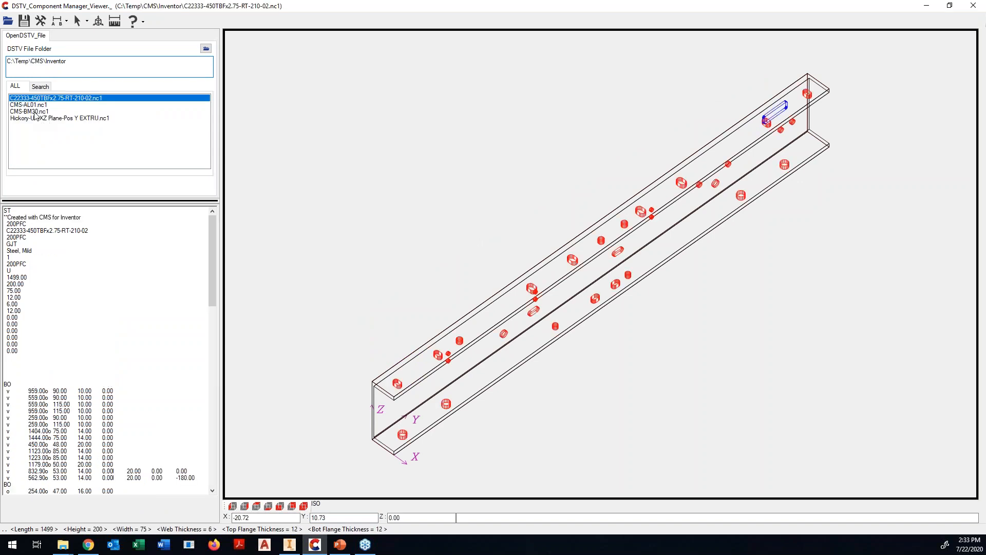
{"action": "left_click_drag", "start_coordinate": [538, 165], "coordinate": [511, 148]}
{"action": "left_click", "coordinate": [289, 544]}
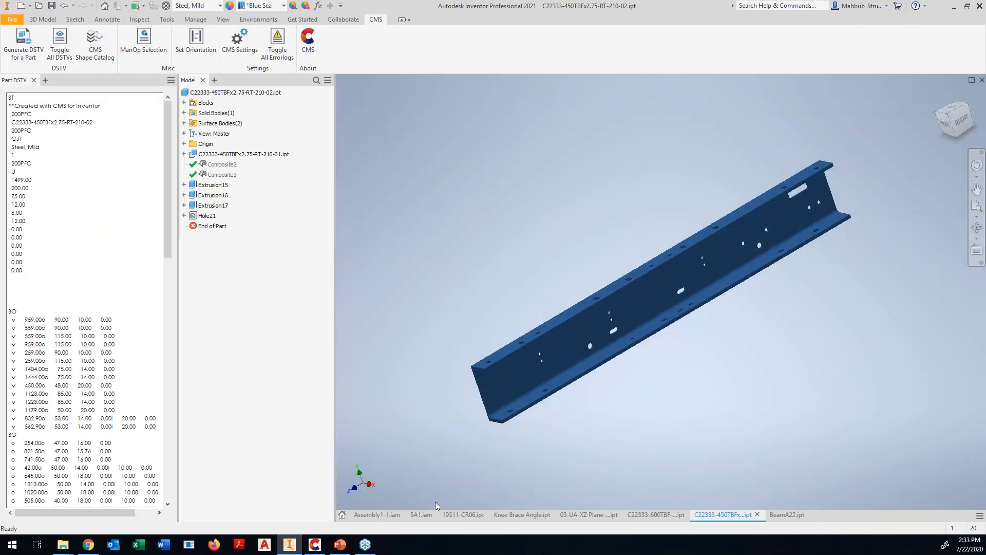
- Switch back to the DSTV viewer, toggle Shape lines for the channel, and examine its hole and cutout contours
{"action": "left_click", "coordinate": [315, 544]}
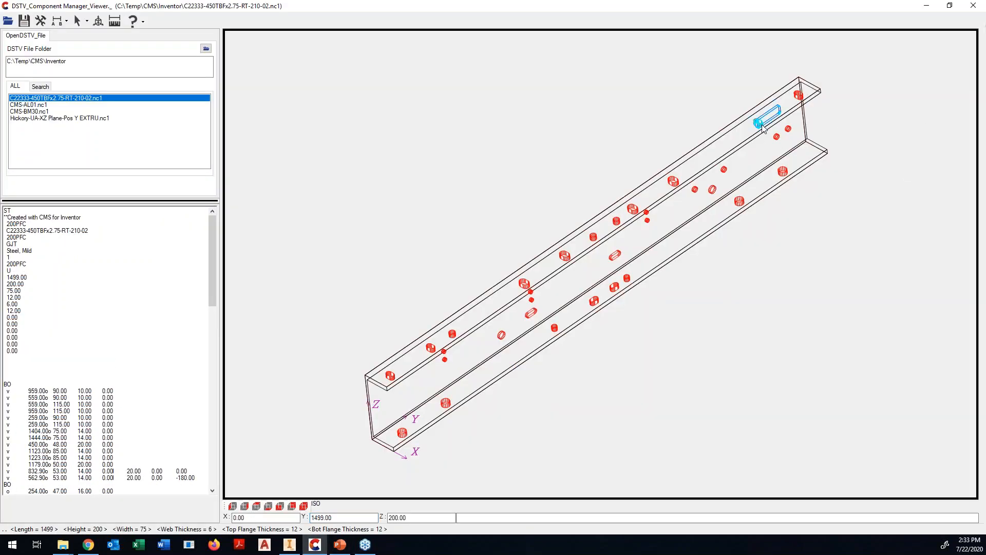
{"action": "left_click", "coordinate": [98, 22]}
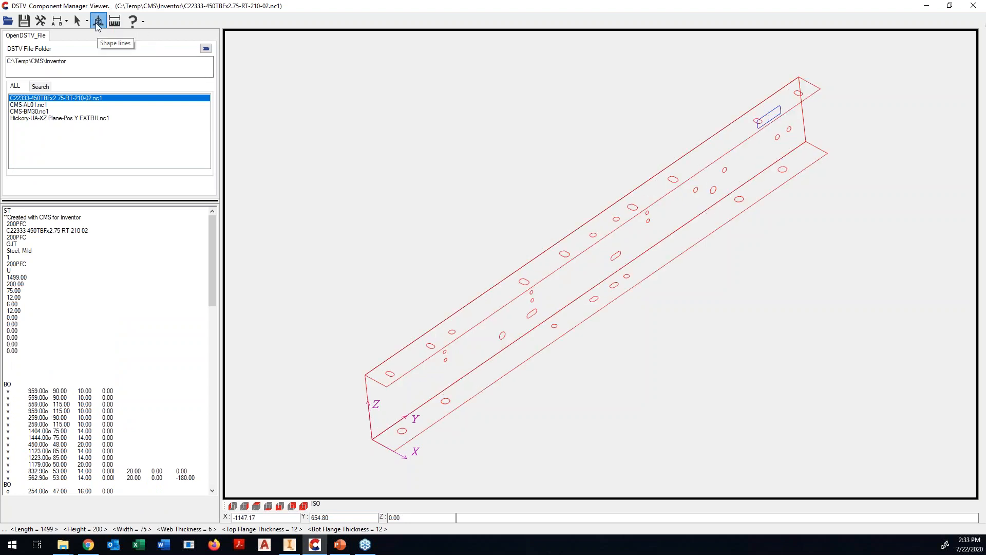
{"action": "mouse_move", "coordinate": [489, 181]}
{"action": "left_mouse_down"}
{"action": "mouse_move", "coordinate": [477, 179]}
{"action": "mouse_move", "coordinate": [486, 165]}
{"action": "mouse_move", "coordinate": [484, 185]}
{"action": "left_mouse_up"}
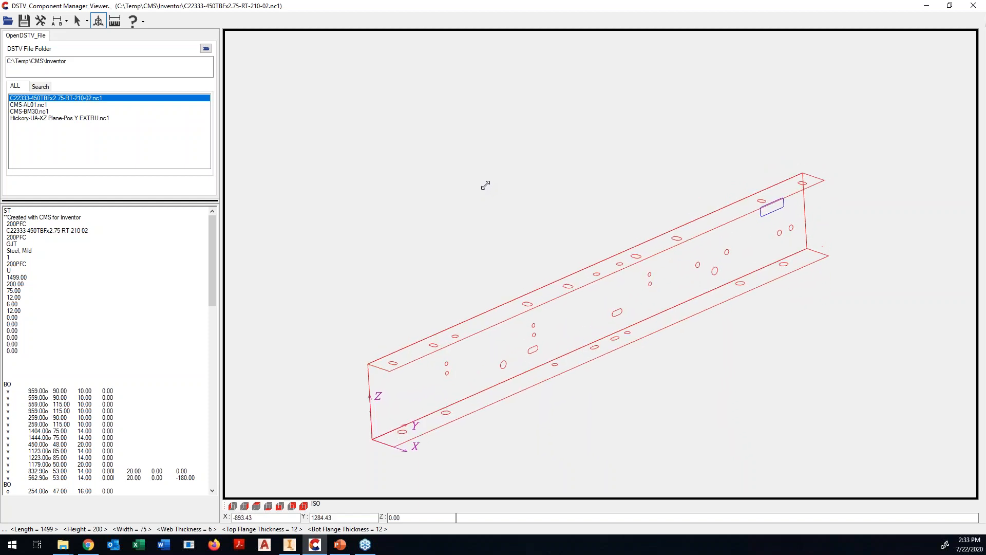
- Return to Inventor, display the C22333-600TBF-RT-205-02.ipt channel, and try to generate its DSTV file with CMS
{"action": "left_click", "coordinate": [289, 544]}
{"action": "left_click", "coordinate": [647, 515]}
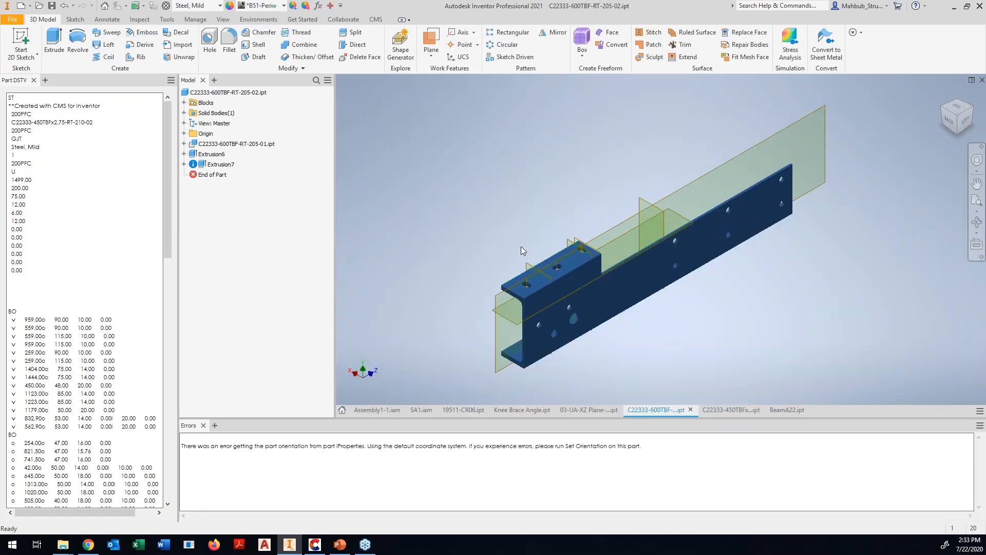
{"action": "middle_click_drag", "start_coordinate": [837, 180], "coordinate": [905, 319], "text": "shift"}
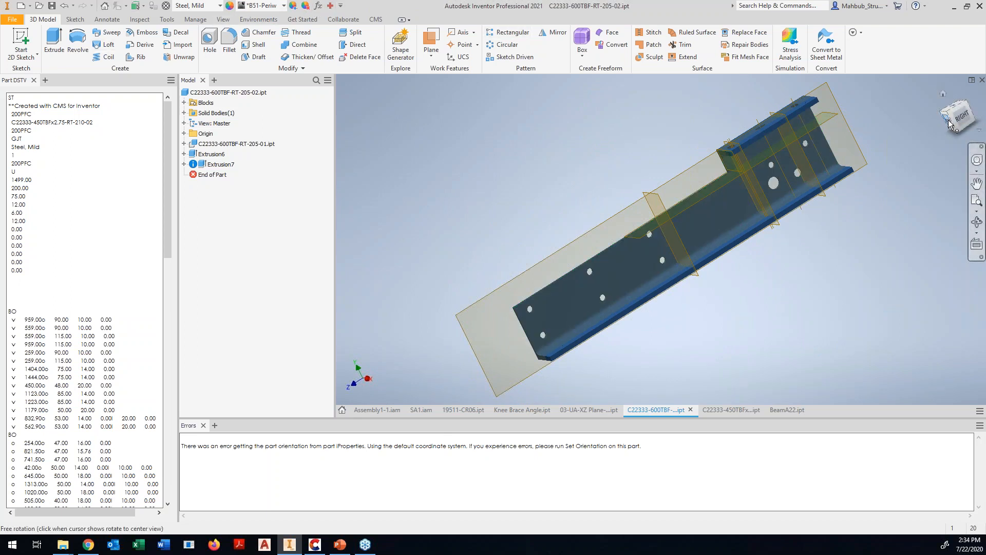
{"action": "left_click", "coordinate": [375, 19]}
{"action": "left_click", "coordinate": [31, 50]}
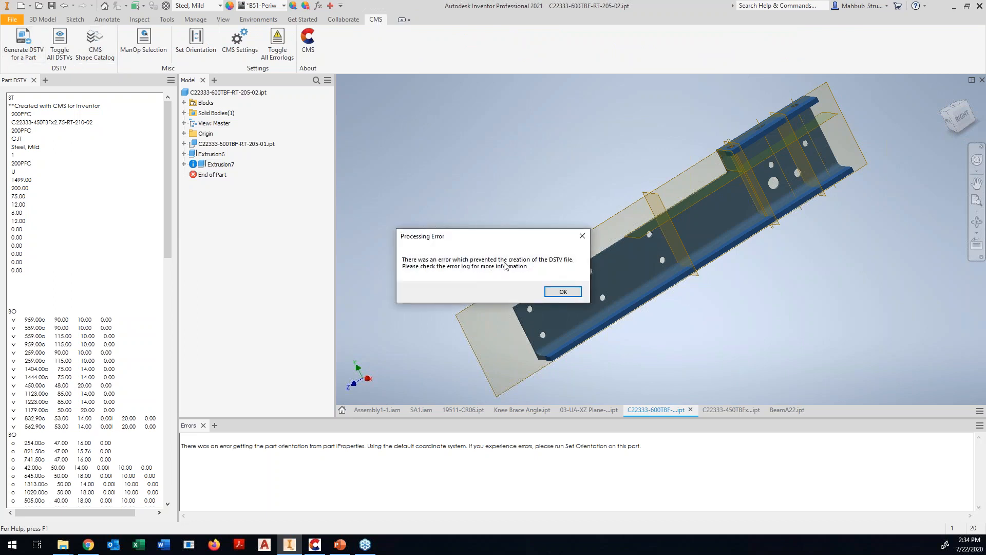
{"action": "left_click", "coordinate": [563, 291]}
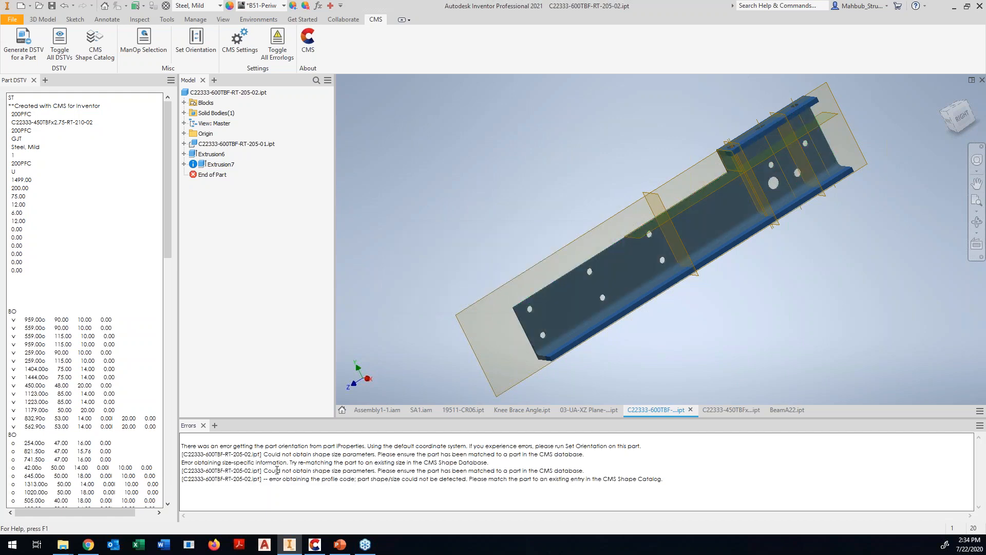
- Review the unmatched shape size error and set the C22333-600TBF-RT-205-02 channel's Stock Number to 200PFC in its iProperties
{"action": "left_click_drag", "start_coordinate": [264, 470], "coordinate": [377, 470]}
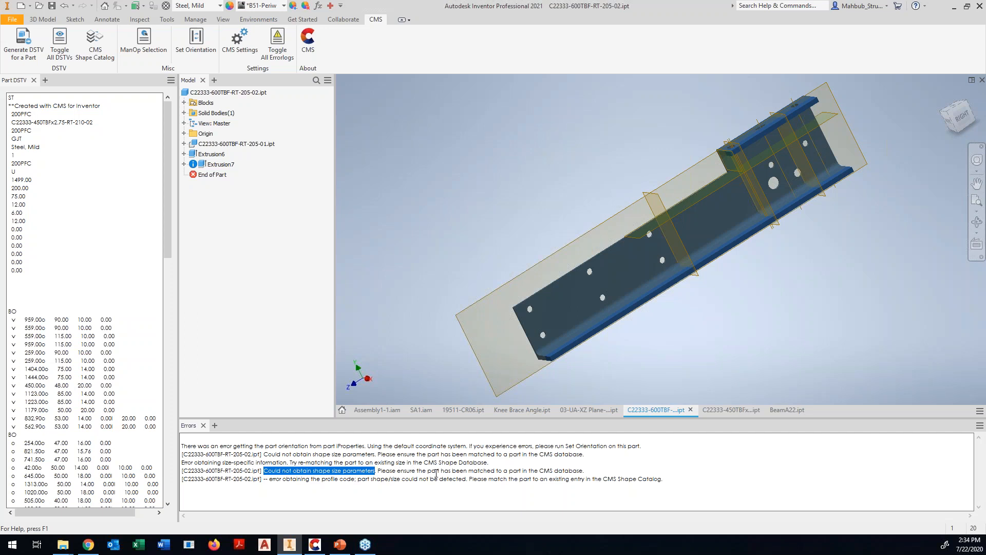
{"action": "left_click_drag", "start_coordinate": [538, 470], "coordinate": [585, 471]}
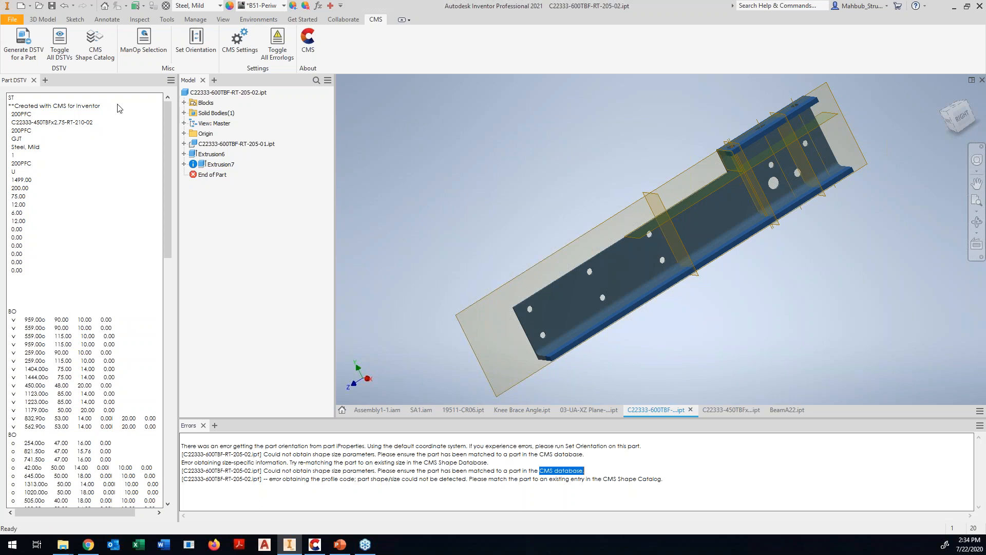
{"action": "left_click", "coordinate": [230, 92]}
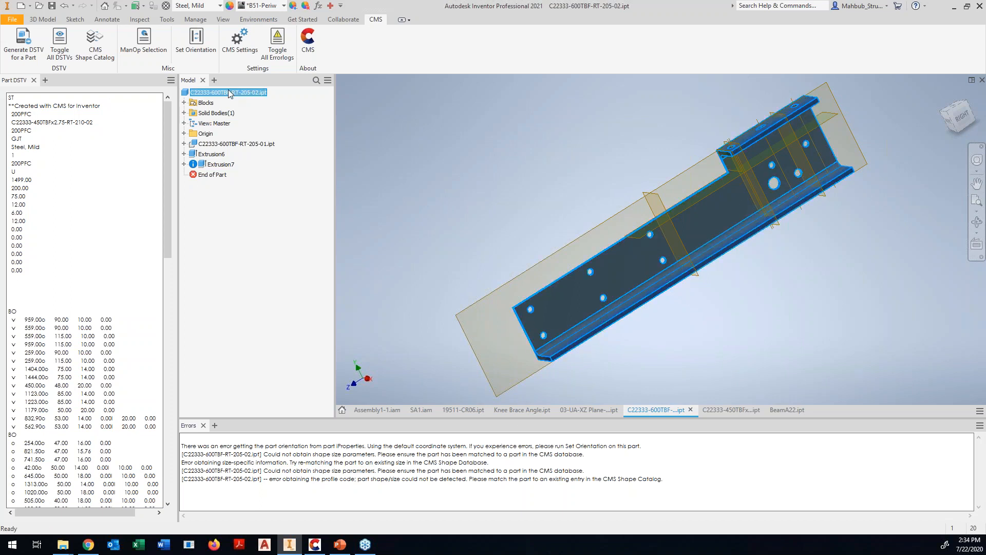
{"action": "right_click", "coordinate": [230, 93]}
{"action": "left_click", "coordinate": [269, 216]}
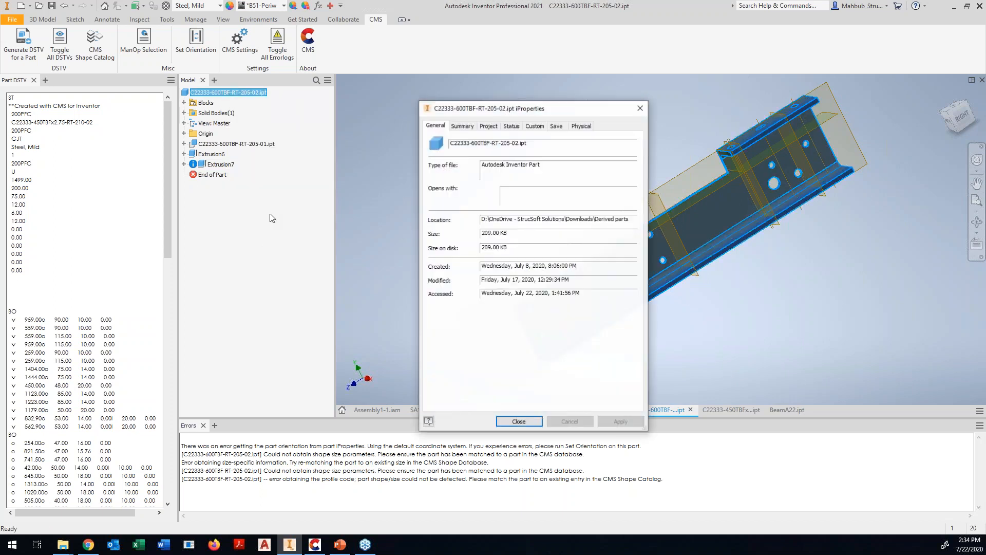
{"action": "left_click", "coordinate": [489, 125]}
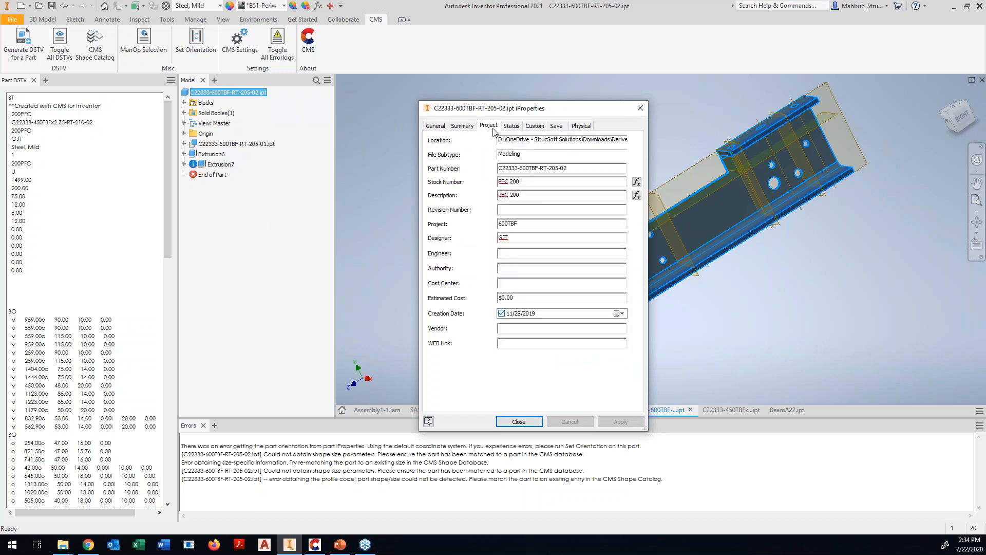
{"action": "left_click", "coordinate": [523, 184]}
{"action": "left_click_drag", "start_coordinate": [511, 183], "coordinate": [497, 183]}
{"action": "key", "text": "Delete"}
{"action": "left_click", "coordinate": [517, 181]}
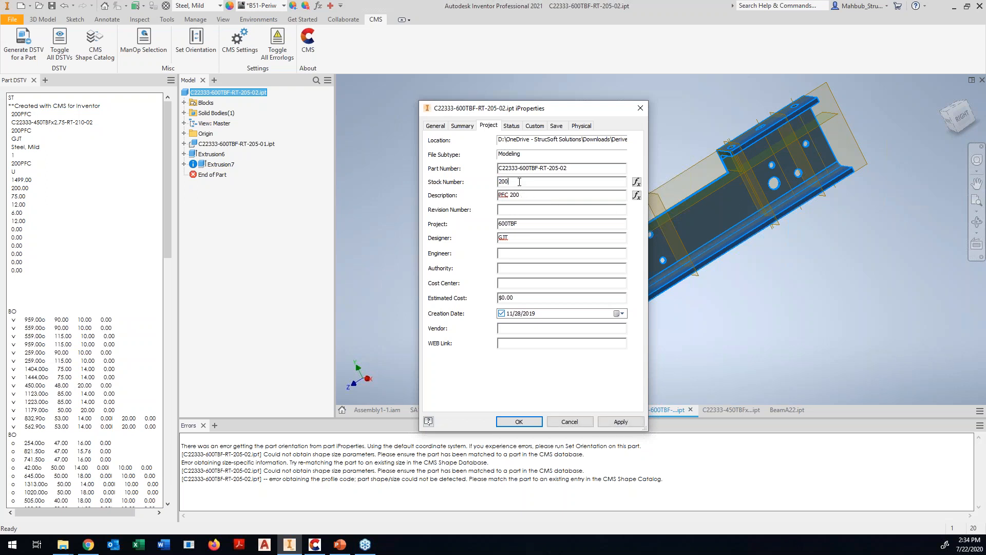
{"action": "type", "text": "PFC"}
{"action": "left_click", "coordinate": [518, 422]}
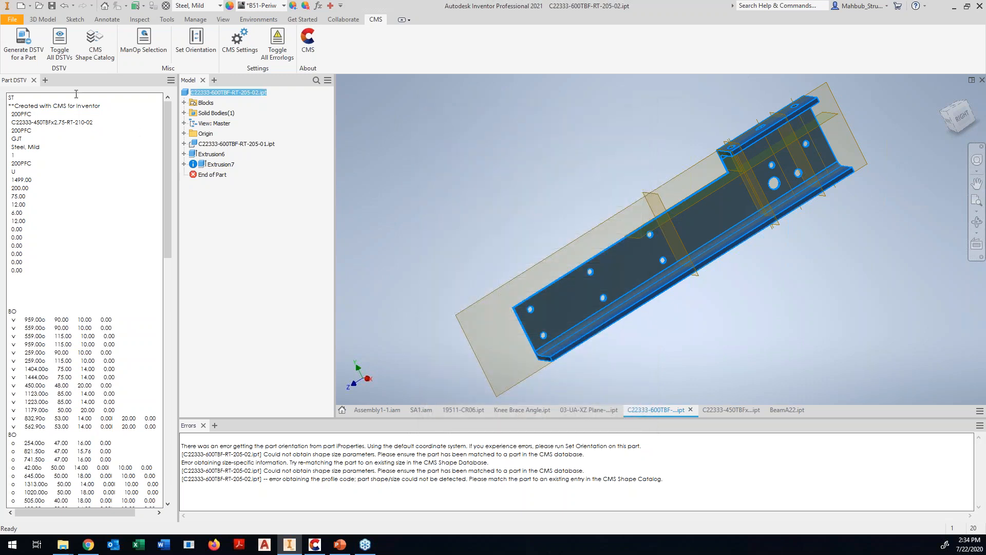
- Generate the channel's DSTV file and open C22333-600TBF-RT-205-02.nc1 from C:\Temp\CMS\Inventor in the DSTV viewer, examining its hole and cutout contours
{"action": "left_click", "coordinate": [24, 54]}
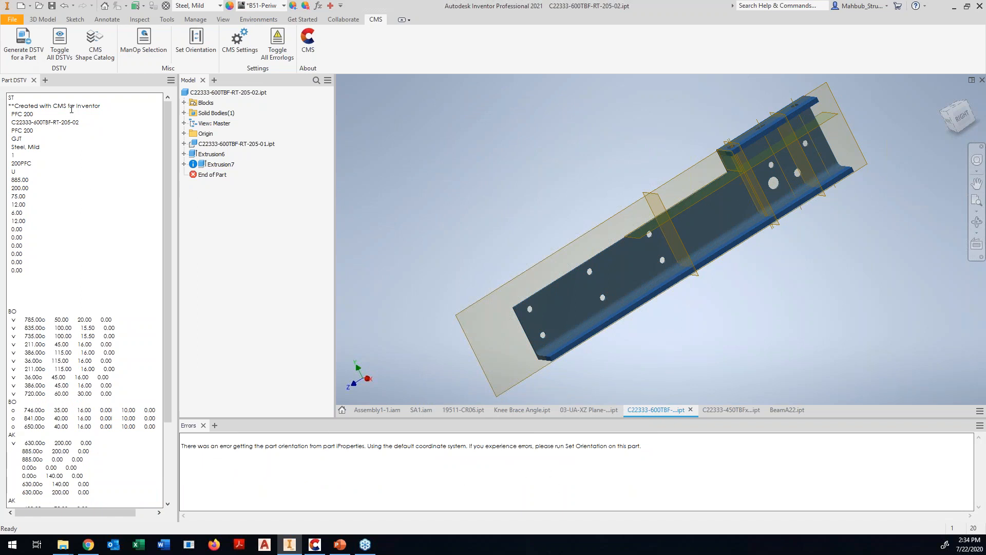
{"action": "left_click", "coordinate": [315, 544]}
{"action": "double_click", "coordinate": [70, 61]}
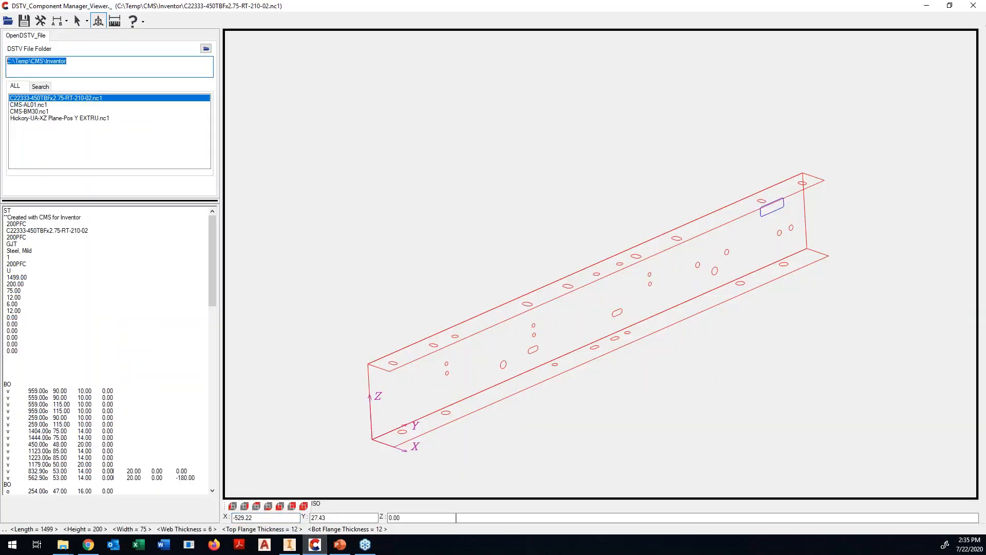
{"action": "key", "text": "Return"}
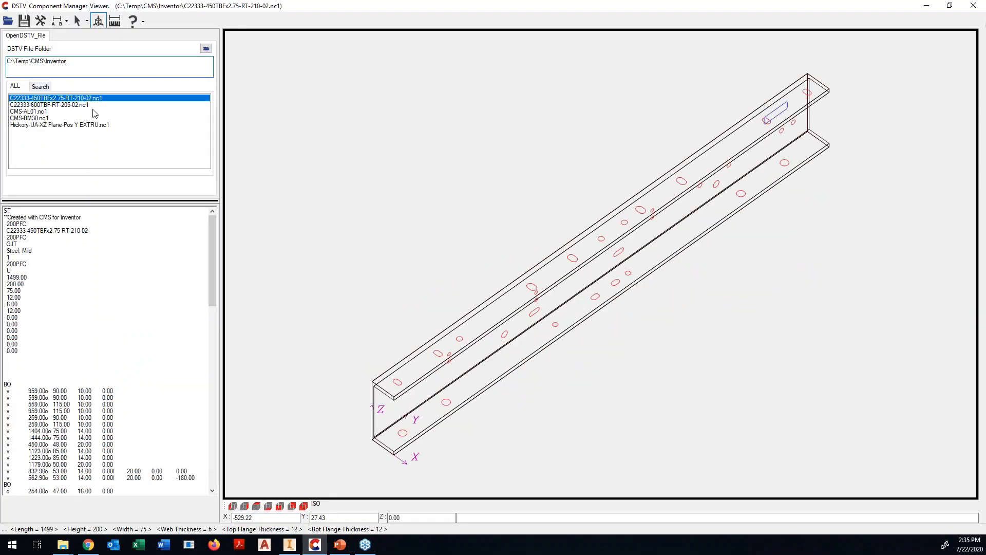
{"action": "left_click", "coordinate": [56, 104]}
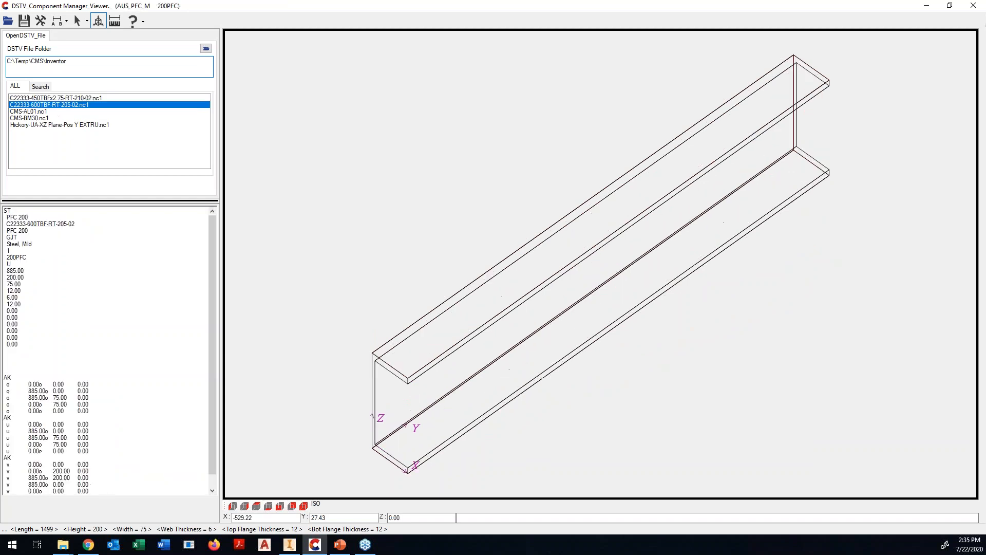
{"action": "left_click", "coordinate": [98, 21]}
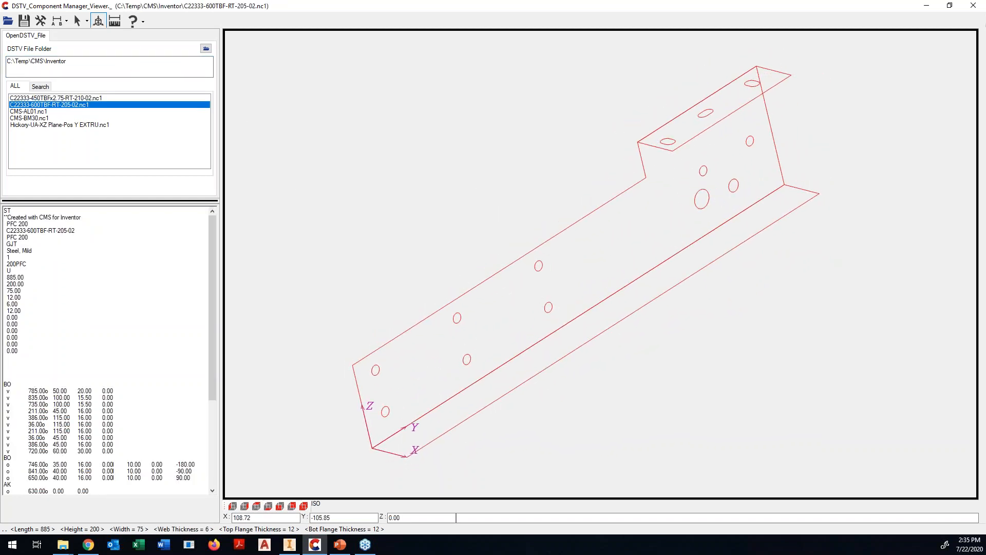
- Return to Inventor and compare the channel model's holes and cut-back flange with the contours in the DSTV viewer
{"action": "left_click", "coordinate": [289, 545]}
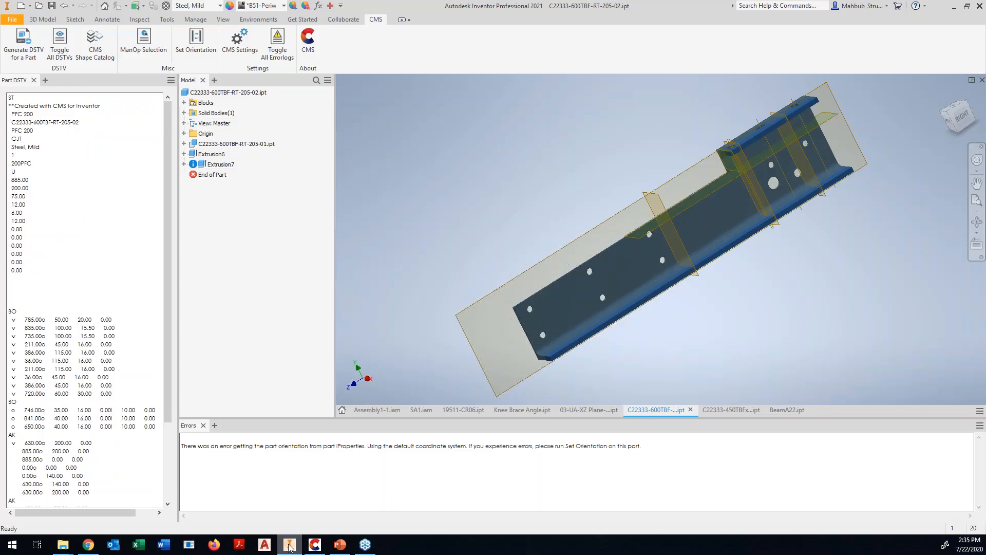
{"action": "left_click", "coordinate": [289, 545]}
{"action": "mouse_move", "coordinate": [807, 101]}
{"action": "middle_mouse_down"}
{"action": "mouse_move", "coordinate": [822, 110]}
{"action": "mouse_move", "coordinate": [819, 101]}
{"action": "middle_mouse_up"}
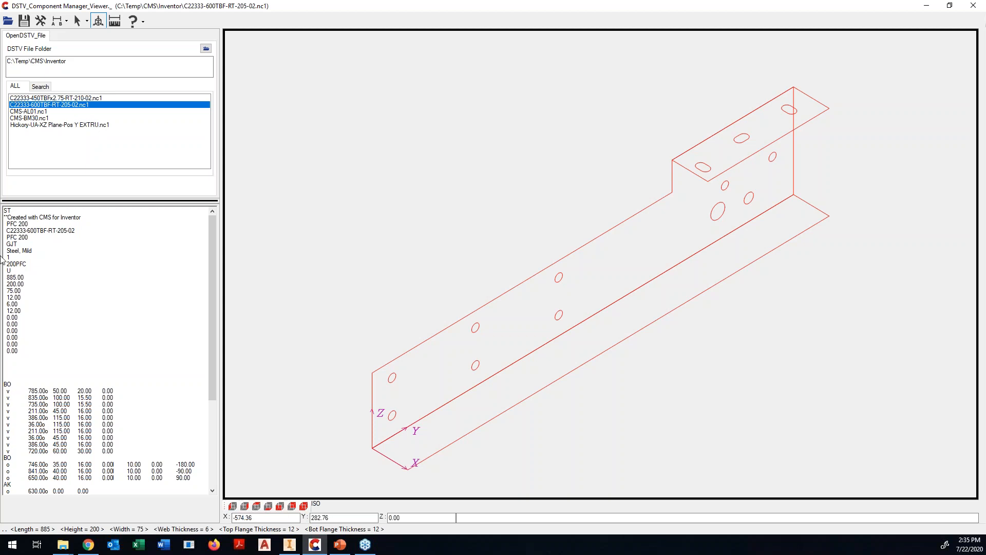
- Switch to Inventor, display the SA1.iam assembly, and collapse its expanded component nodes from W1:1 through PL2:1
{"action": "left_click", "coordinate": [291, 543]}
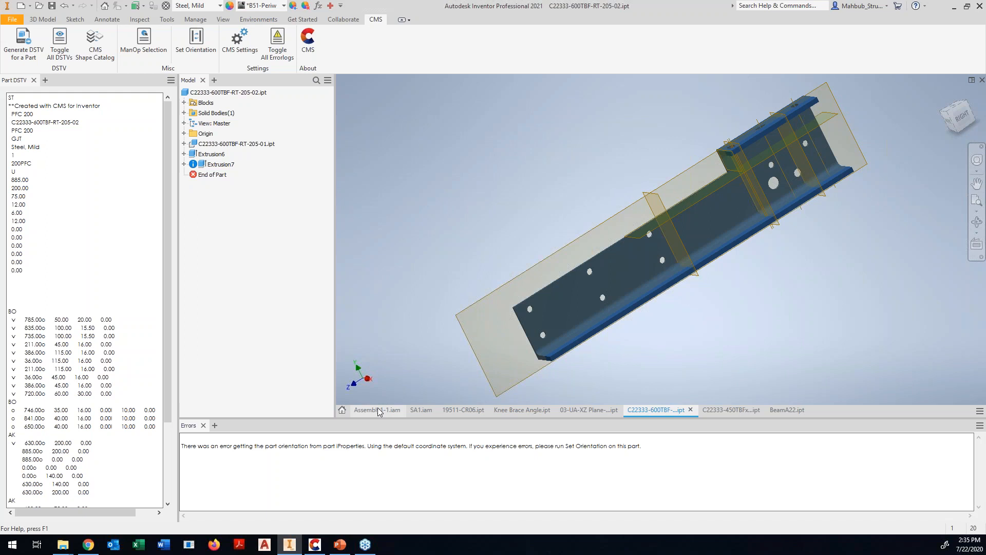
{"action": "mouse_move", "coordinate": [380, 412]}
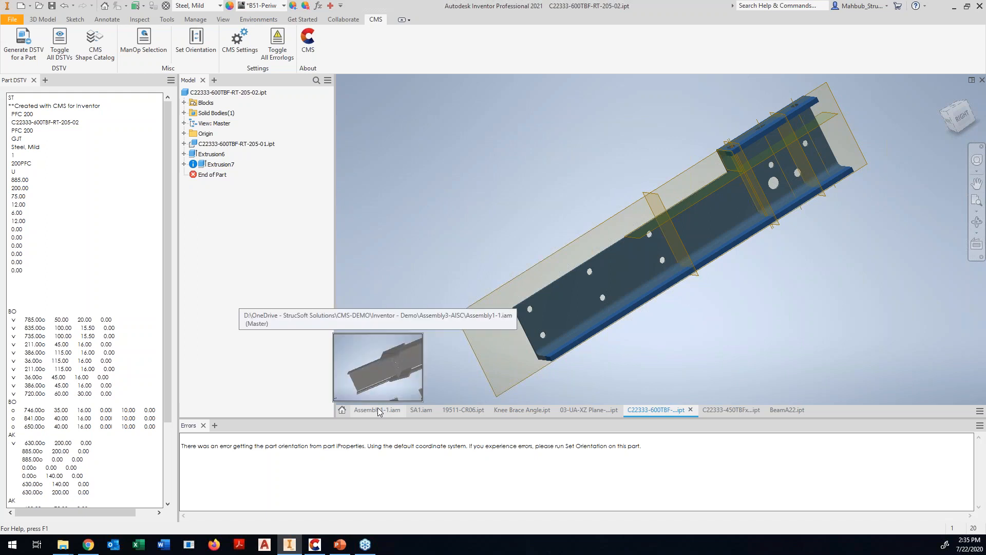
{"action": "left_click", "coordinate": [423, 409]}
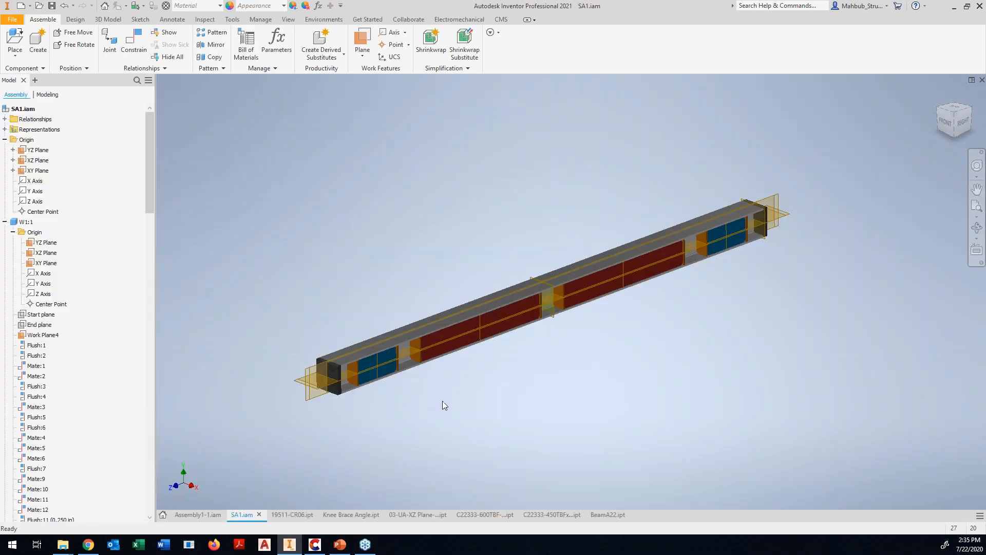
{"action": "left_click", "coordinate": [4, 221]}
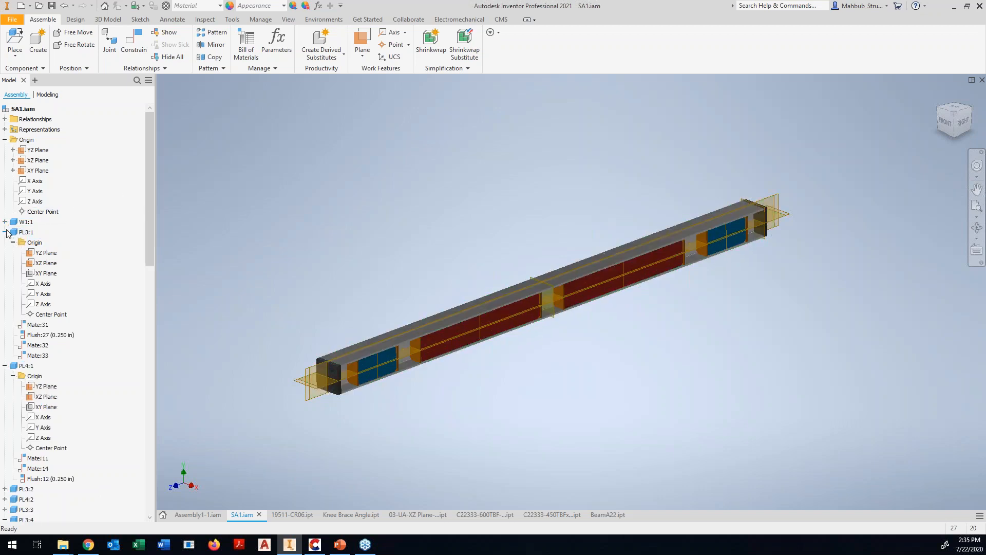
{"action": "left_click", "coordinate": [4, 232]}
{"action": "left_click", "coordinate": [5, 242]}
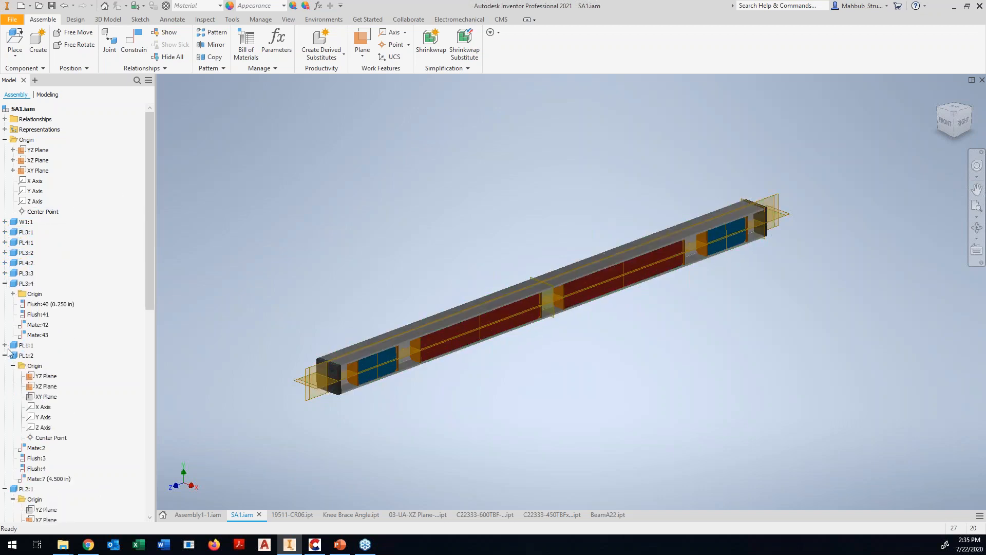
{"action": "left_click", "coordinate": [4, 283]}
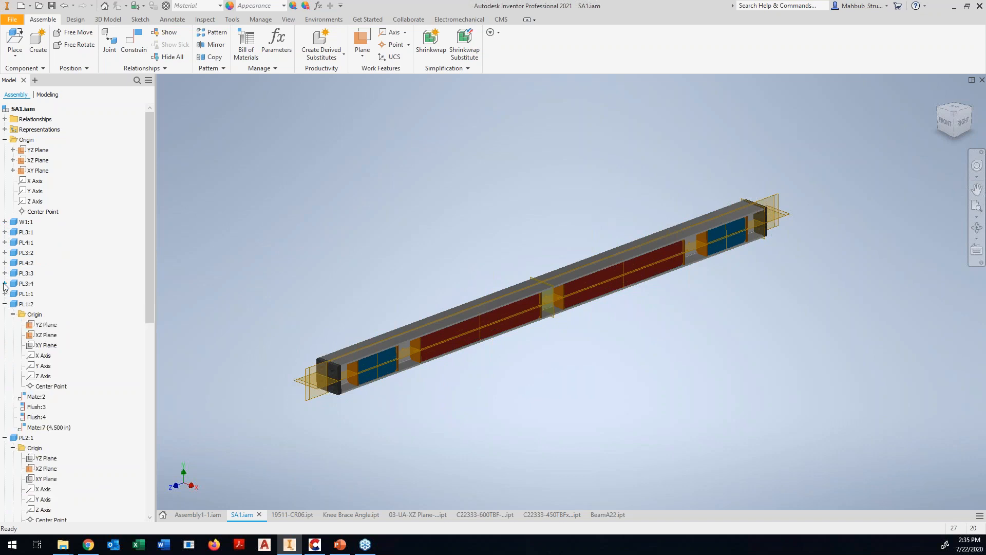
{"action": "left_click", "coordinate": [5, 303]}
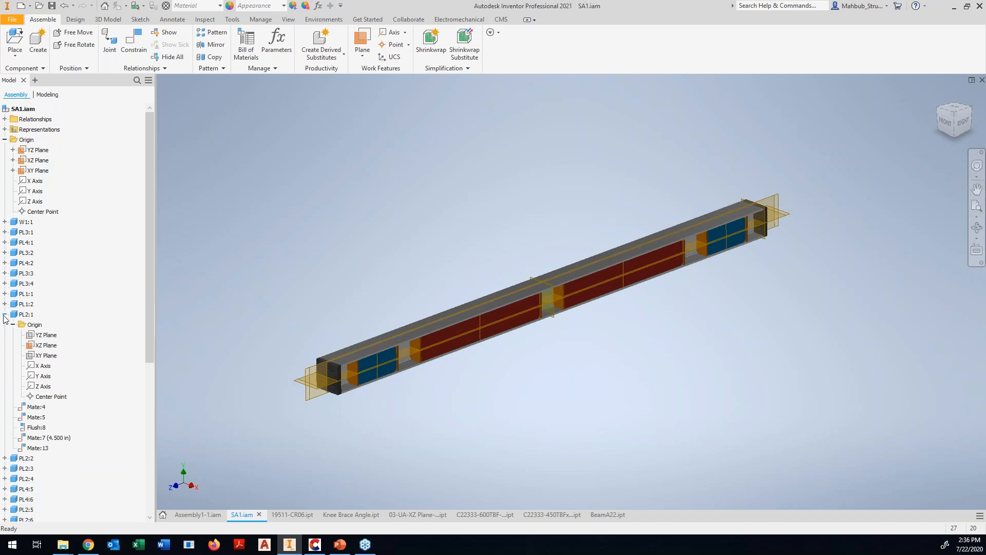
{"action": "left_click", "coordinate": [5, 314]}
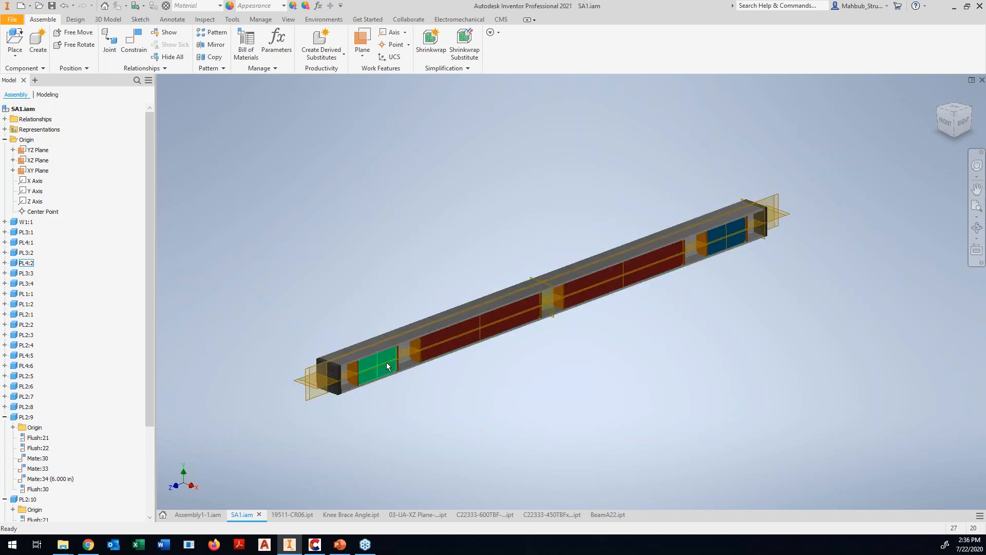
{"action": "mouse_move", "coordinate": [387, 366]}
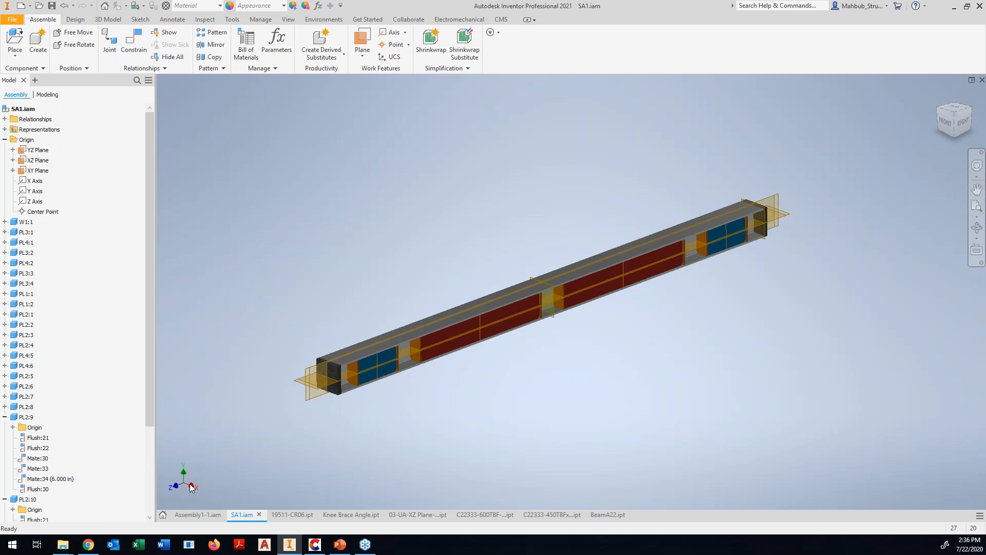
{"action": "middle_click_drag", "start_coordinate": [201, 464], "coordinate": [209, 471]}
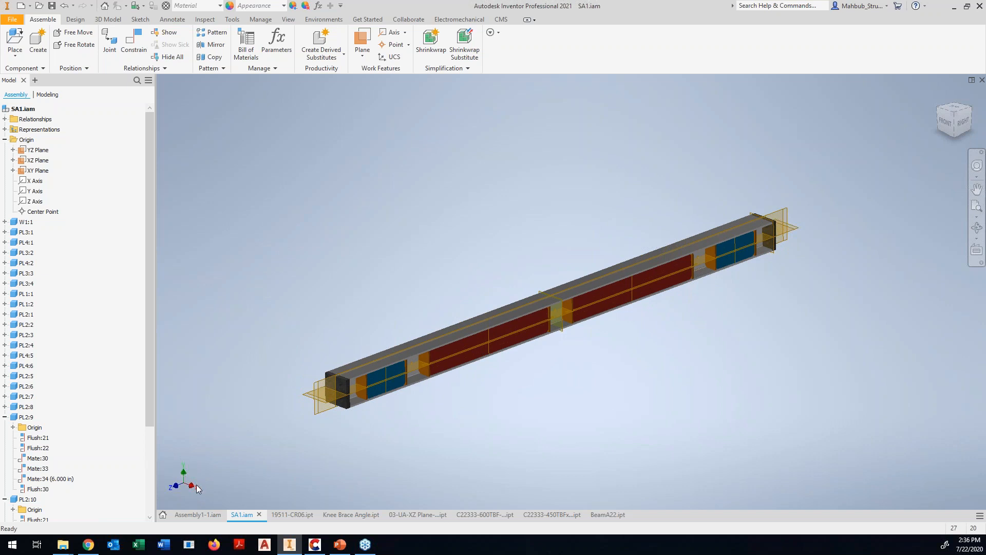
- Generate DSTV files for the entire SA1 assembly with CMS and check the SA1 output folder inside C:\Temp\CMS\Inventor
{"action": "left_click", "coordinate": [501, 19]}
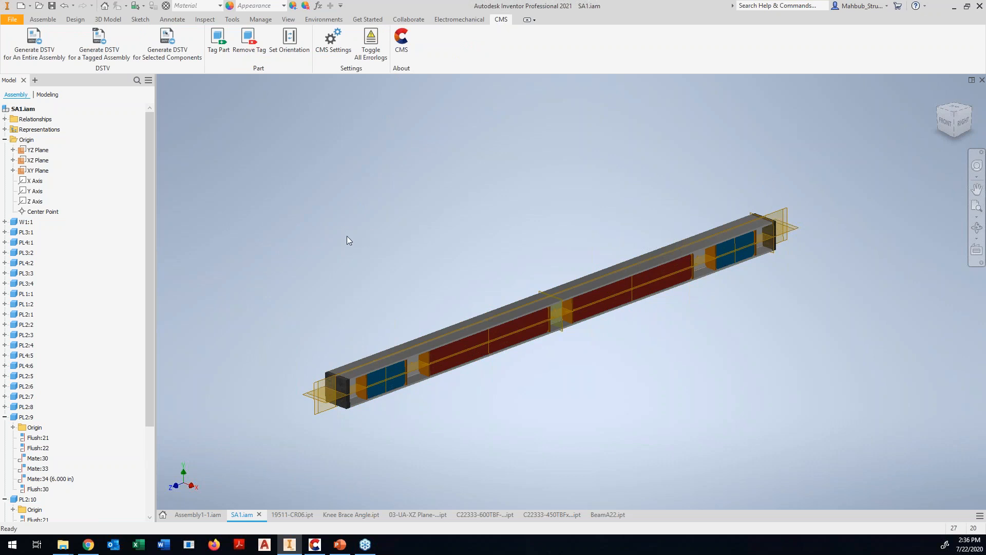
{"action": "left_click", "coordinate": [37, 43]}
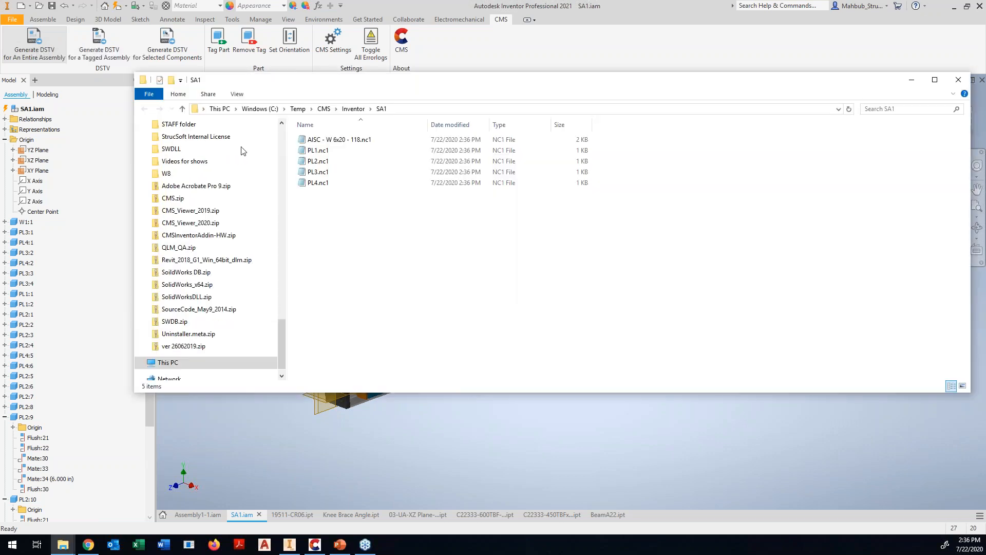
{"action": "left_click", "coordinate": [354, 109]}
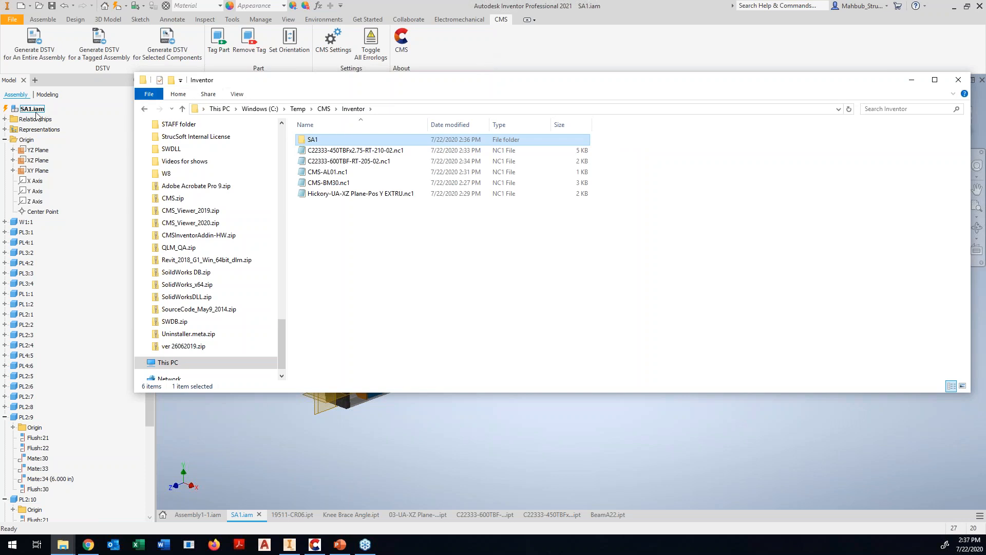
{"action": "double_click", "coordinate": [308, 140]}
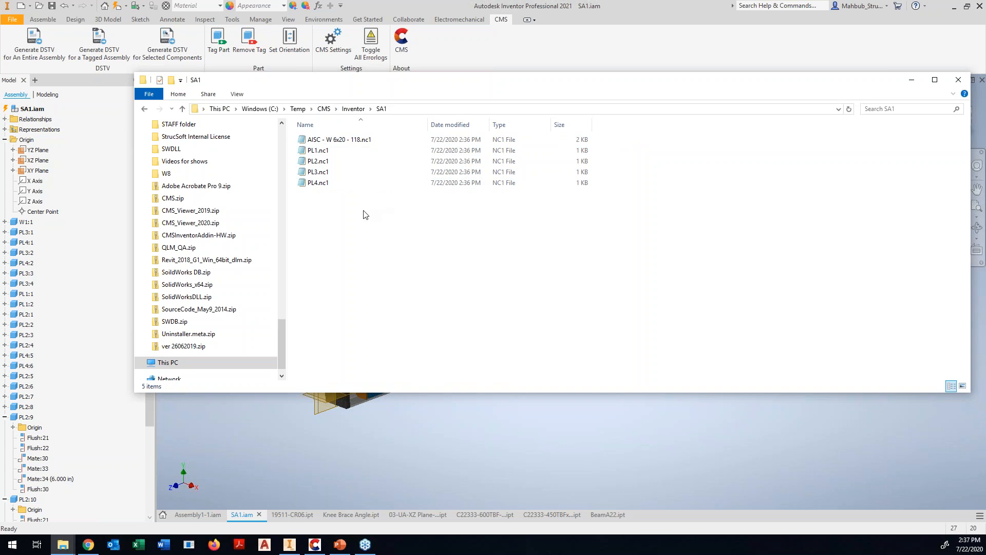
- Copy the SA1 output folder path and load C:\Temp\CMS\Inventor\SA1 as the file folder in the DSTV viewer
{"action": "left_click", "coordinate": [426, 108]}
{"action": "key", "text": "ctrl+c"}
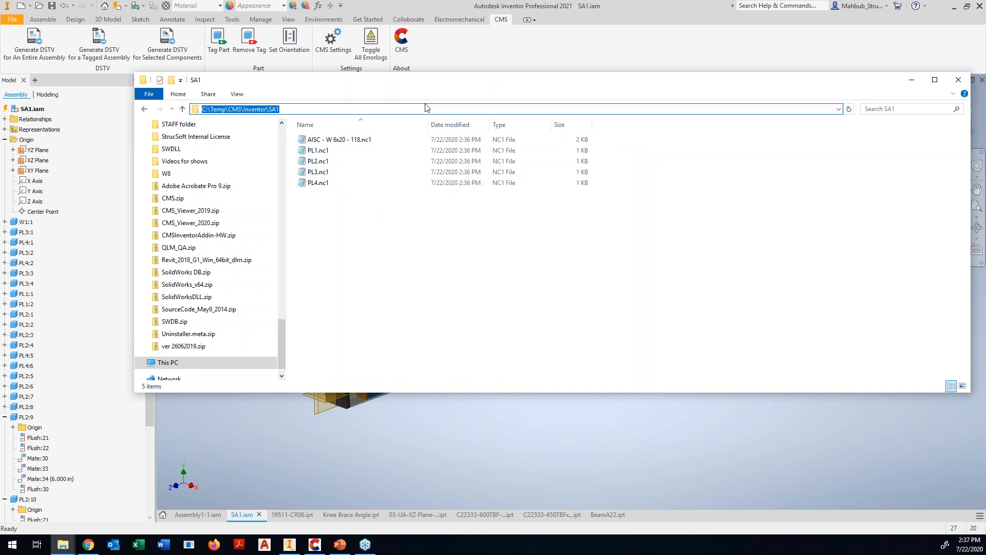
{"action": "left_click", "coordinate": [315, 544]}
{"action": "left_click_drag", "start_coordinate": [91, 64], "coordinate": [7, 61]}
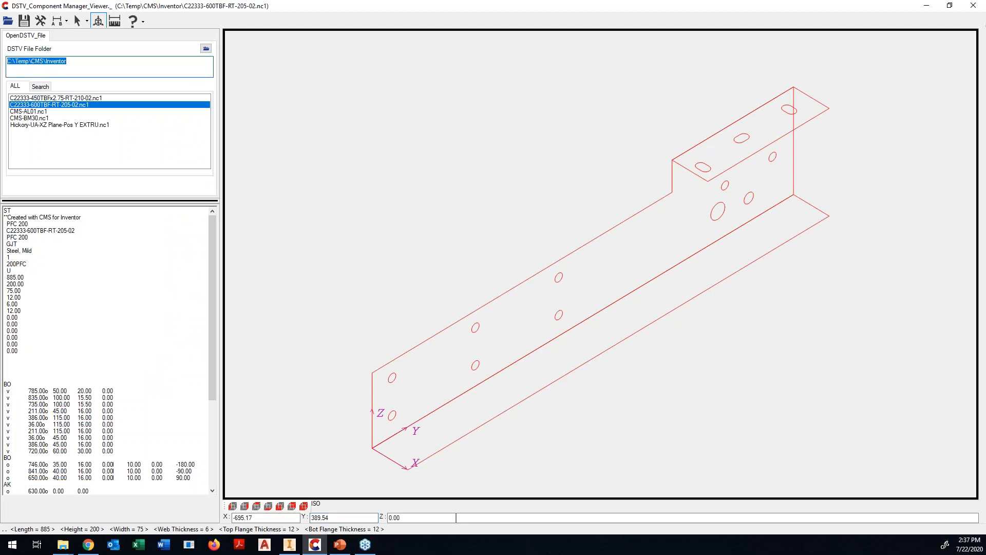
{"action": "key", "text": "ctrl+v"}
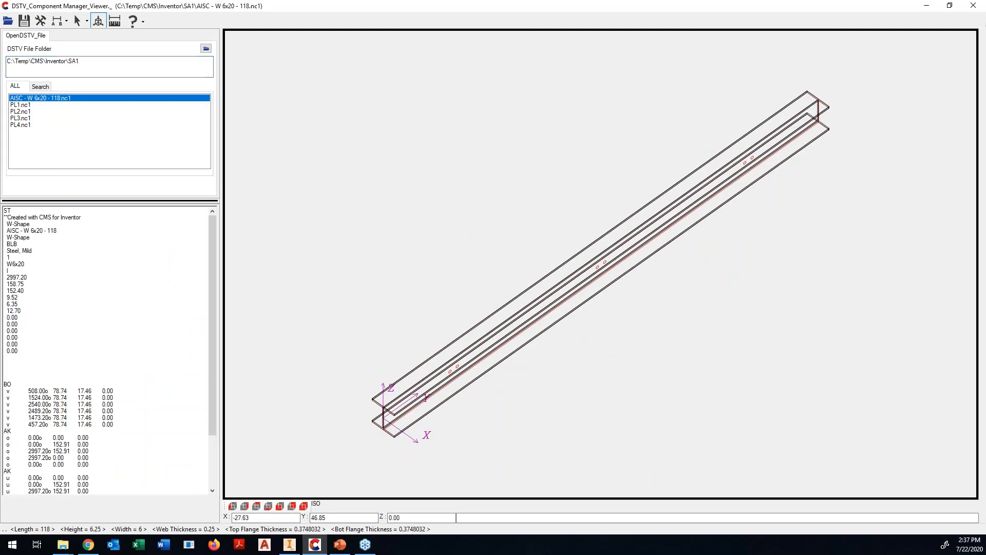
- View the plate files PL1.nc1, PL2.nc1, PL3.nc1 and PL4.nc1 in turn, and return to Inventor
{"action": "left_click", "coordinate": [19, 107]}
{"action": "left_click", "coordinate": [22, 111]}
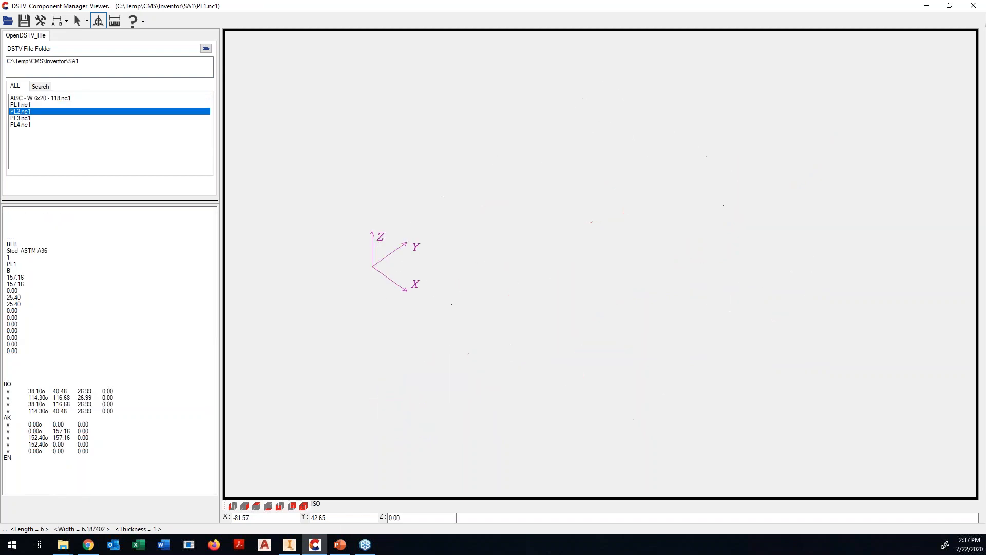
{"action": "left_click", "coordinate": [24, 119]}
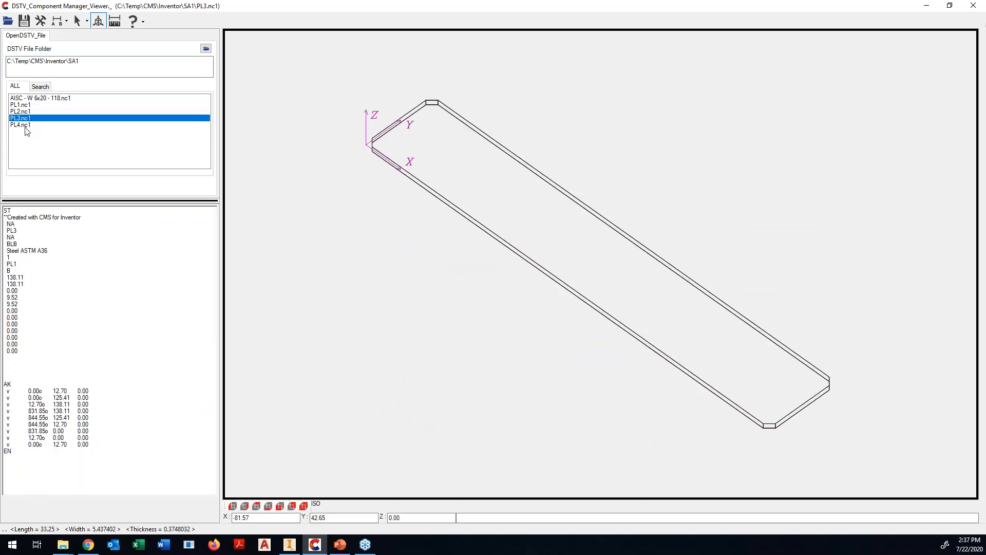
{"action": "left_click", "coordinate": [25, 126]}
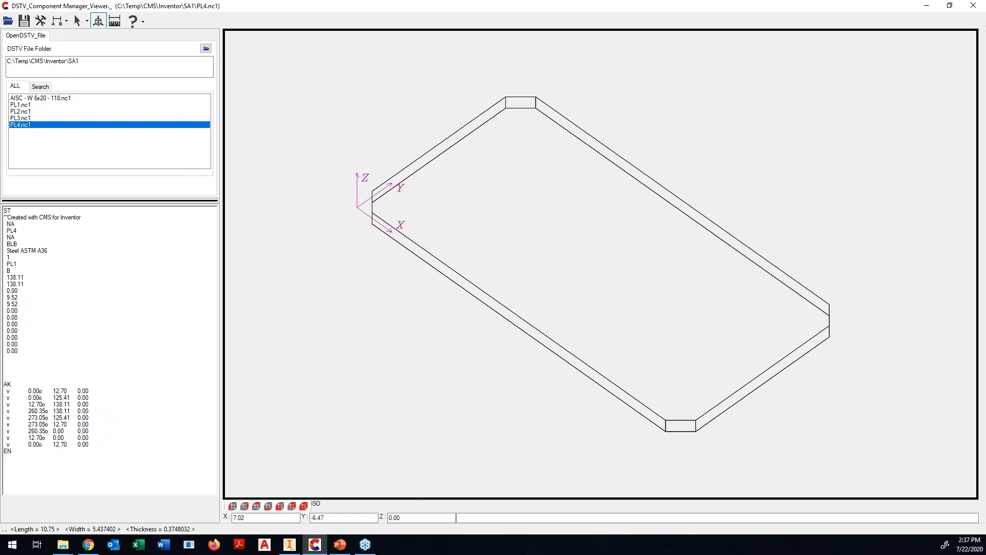
{"action": "left_click", "coordinate": [291, 548]}
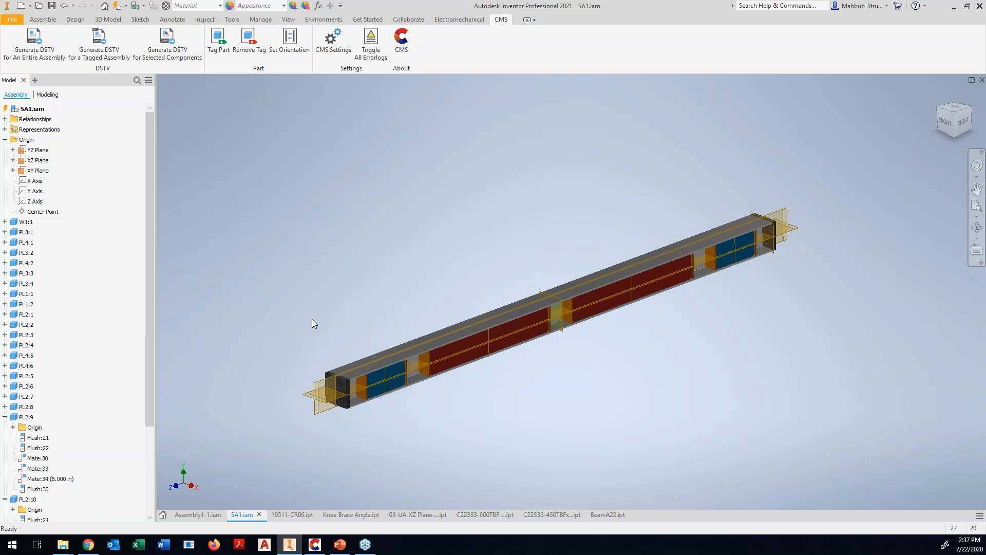
- Display the Assembly1-1.iam assembly in its home view with the CMS tools available
{"action": "left_click", "coordinate": [199, 515]}
{"action": "left_click", "coordinate": [935, 106]}
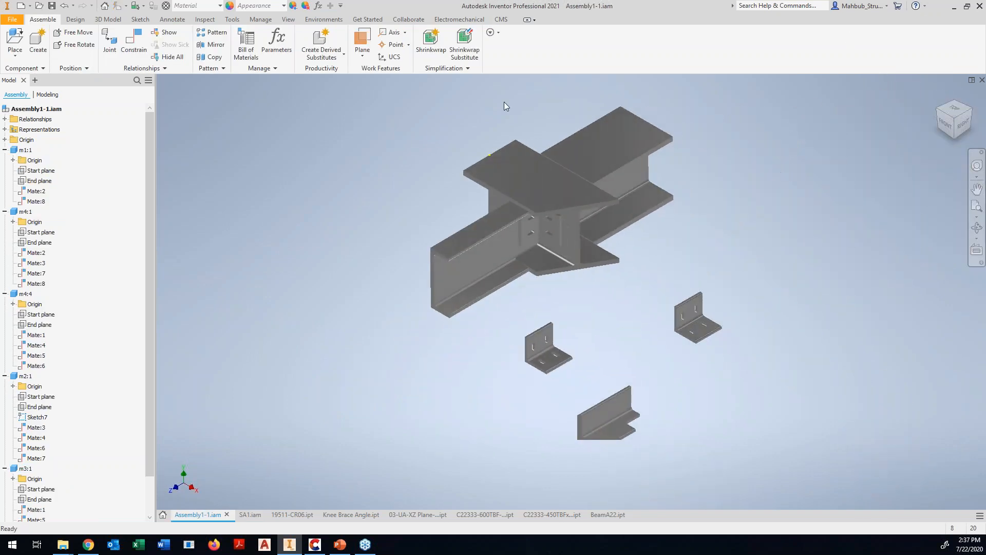
{"action": "left_click", "coordinate": [501, 19]}
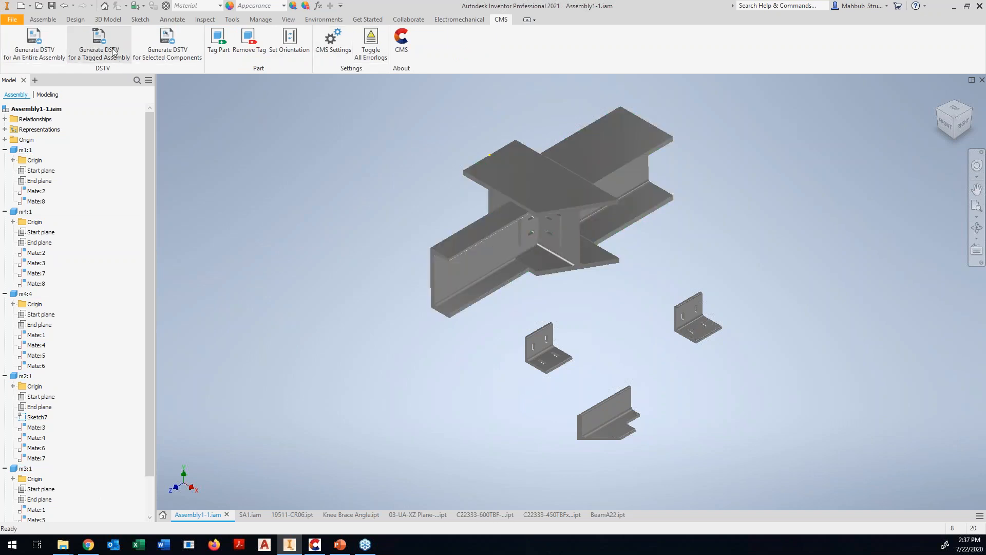
- Select the channel m1:1 and the wide-flange beam m3:1 and tag both parts with CMS
{"action": "left_click", "coordinate": [482, 262]}
{"action": "left_click", "coordinate": [604, 163], "text": "ctrl"}
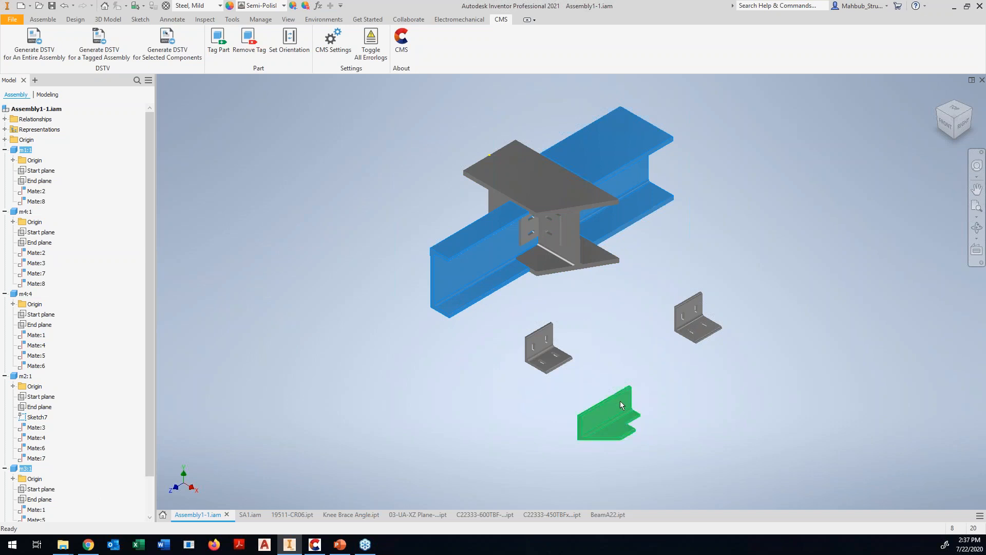
{"action": "key", "text": "Escape"}
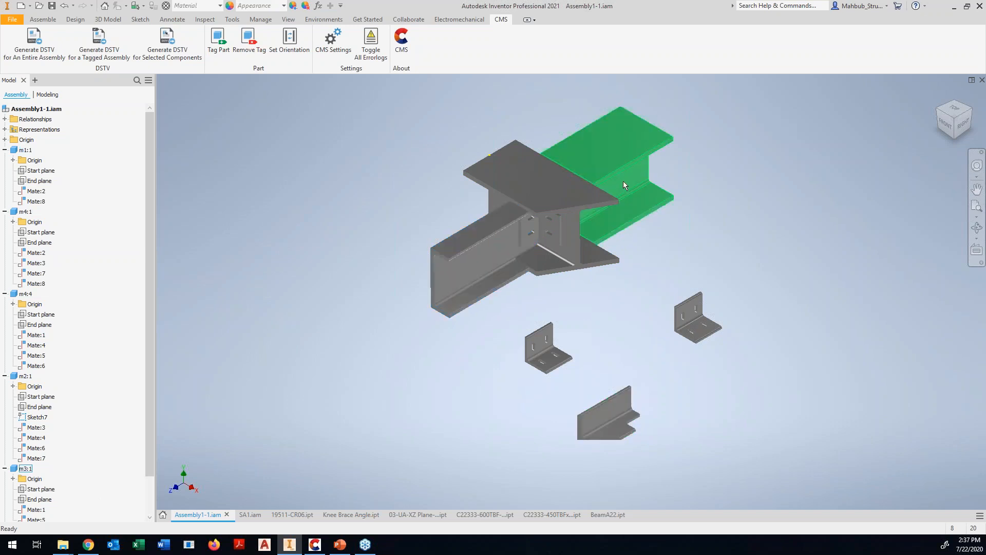
{"action": "left_click", "coordinate": [624, 181]}
{"action": "left_click", "coordinate": [491, 241], "text": "ctrl"}
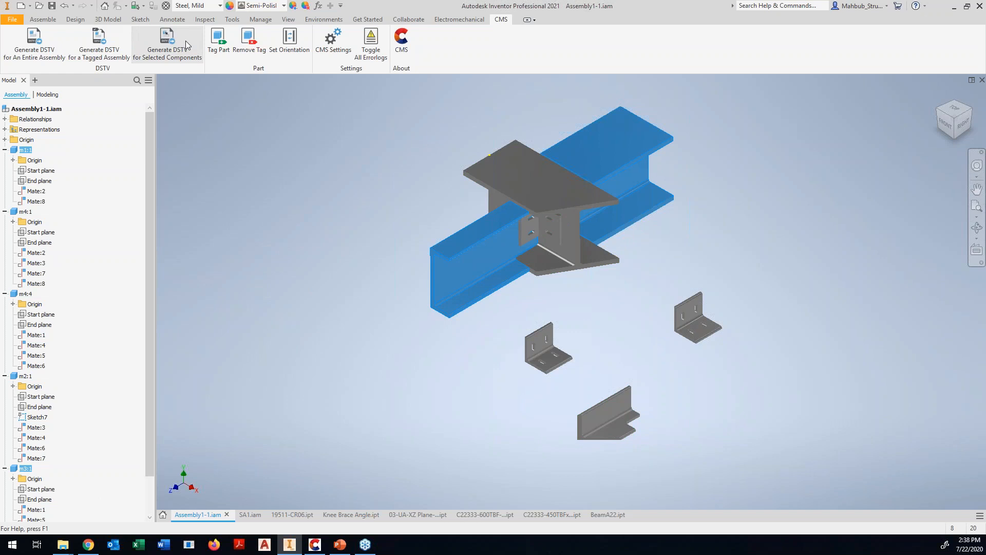
{"action": "left_click", "coordinate": [218, 41]}
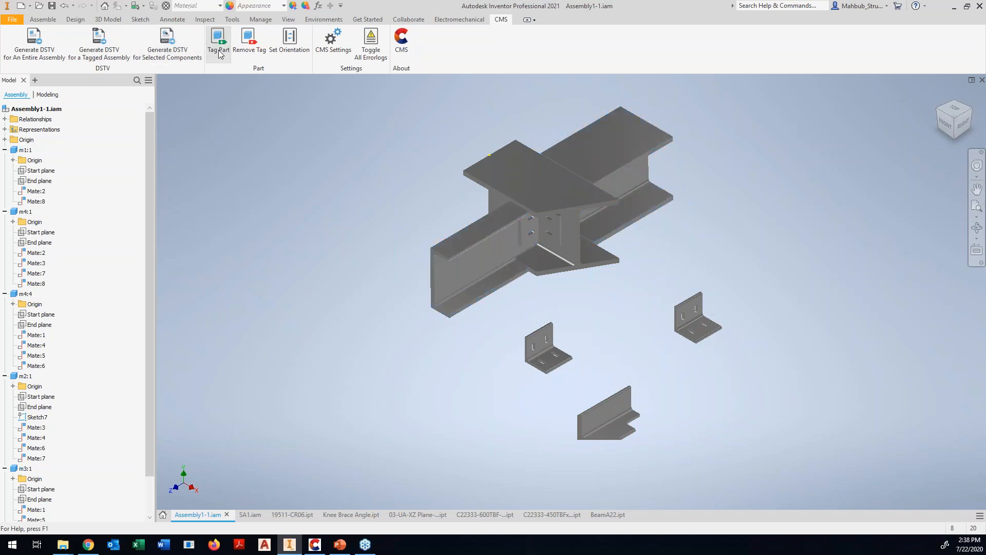
- Generate DSTV files for the tagged components and check the Assembly1-1 output folder inside C:\Temp\CMS\Inventor
{"action": "left_click", "coordinate": [98, 49]}
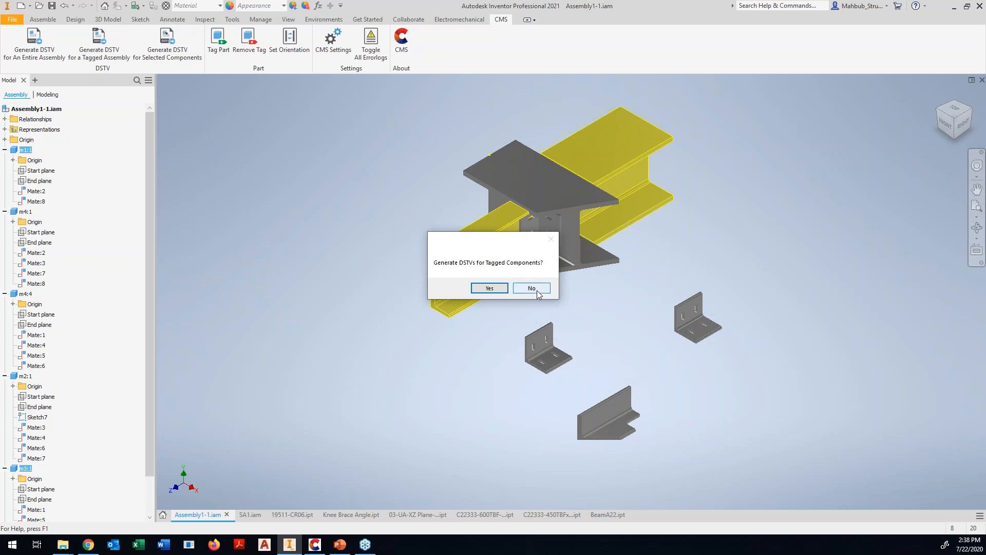
{"action": "left_click", "coordinate": [489, 289]}
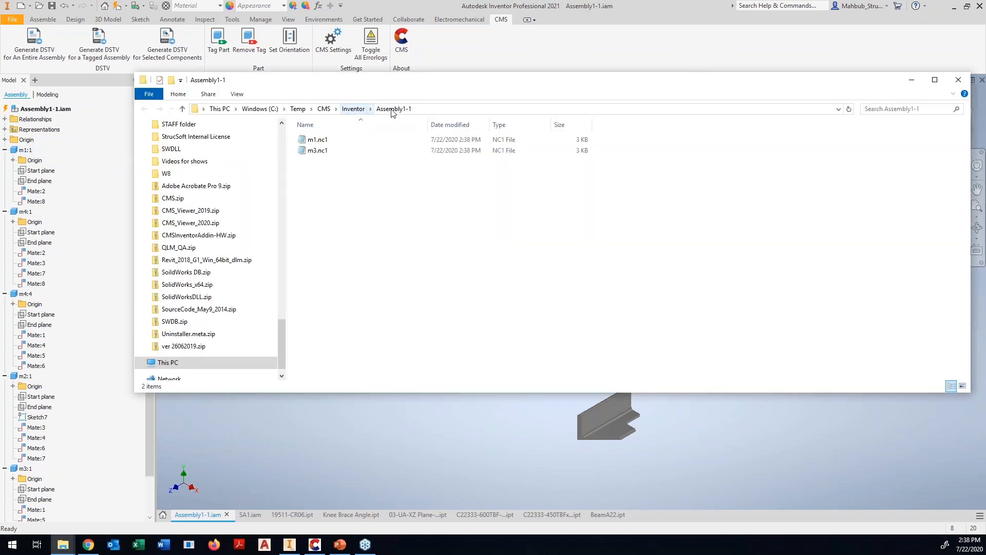
{"action": "left_click", "coordinate": [354, 108]}
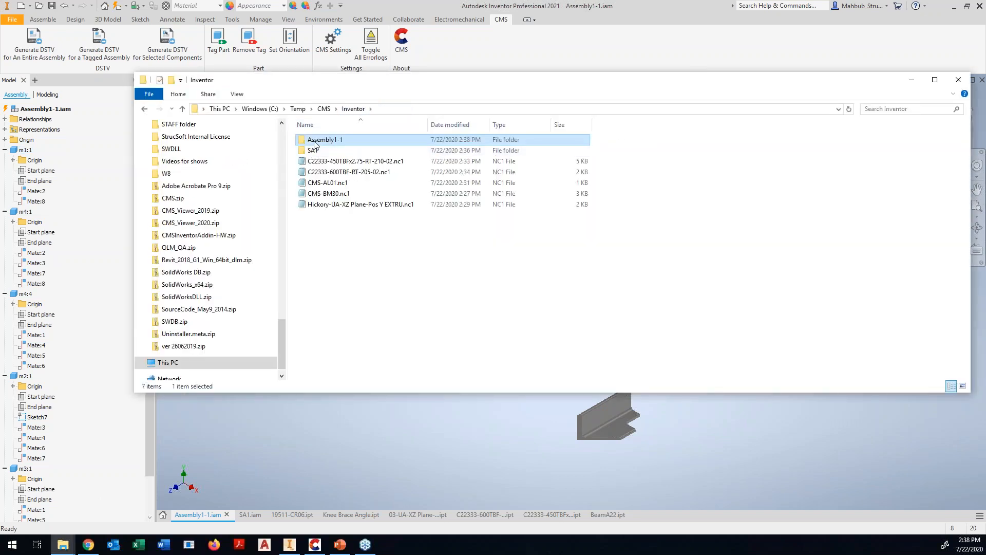
{"action": "double_click", "coordinate": [315, 141]}
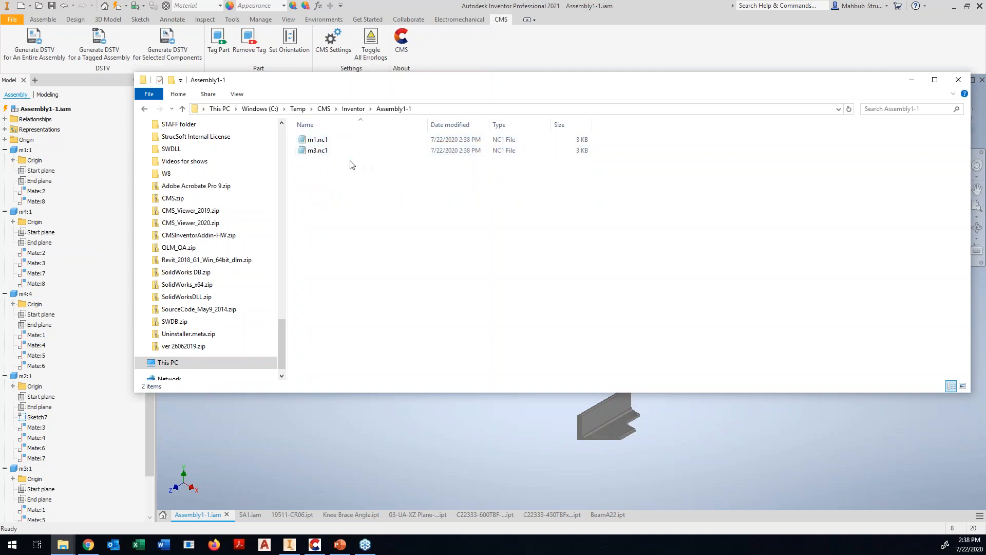
- Copy the Assembly1-1 output folder path and load C:\Temp\CMS\Inventor\Assembly1-1 as the file folder in the DSTV viewer
{"action": "left_click", "coordinate": [437, 109]}
{"action": "key", "text": "ctrl+c"}
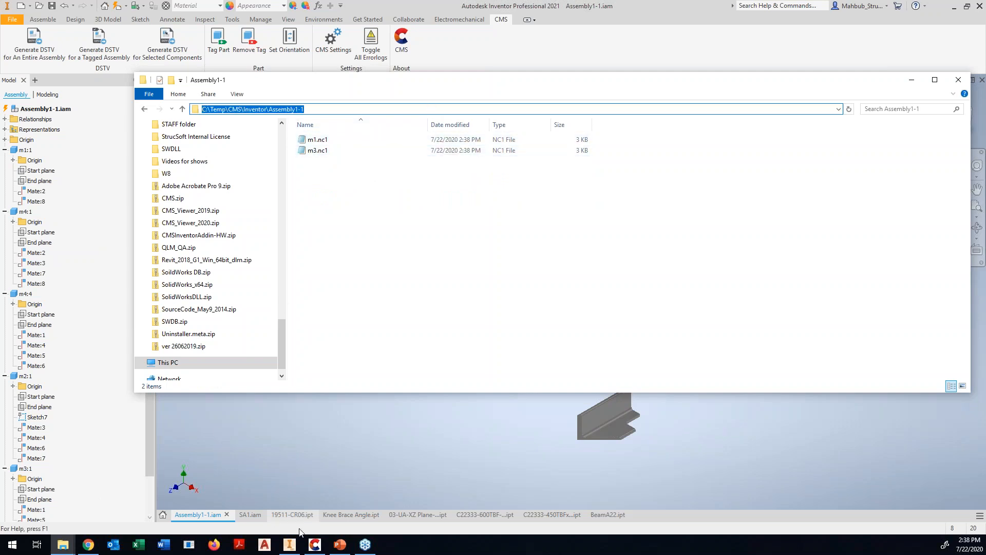
{"action": "left_click", "coordinate": [314, 543]}
{"action": "triple_click", "coordinate": [125, 61]}
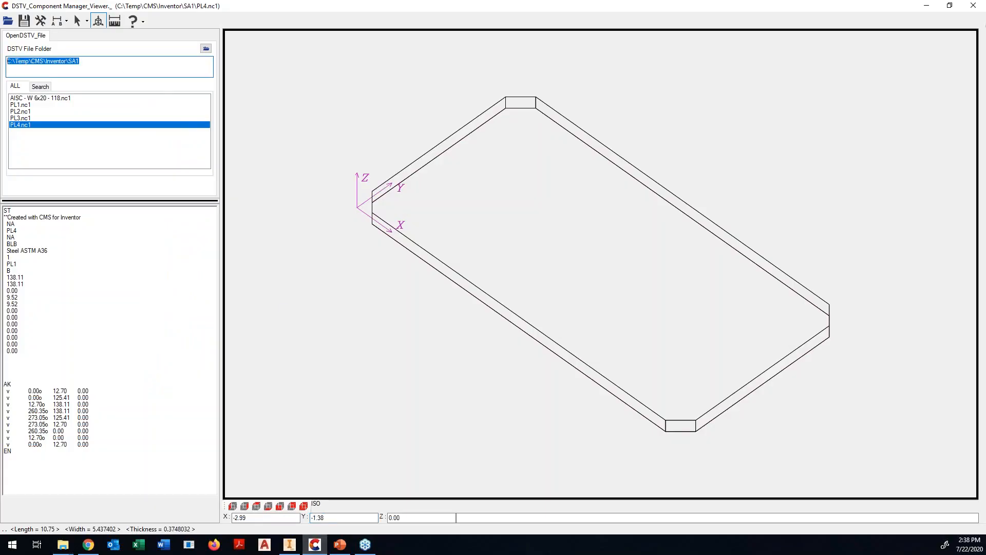
{"action": "key", "text": "ctrl+v"}
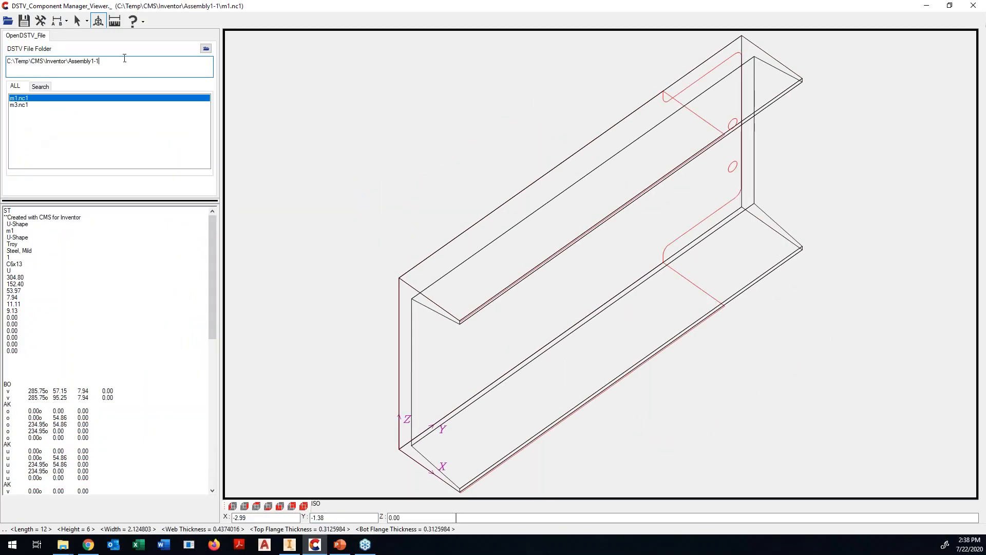
- Examine the cut outlines of m1.nc1 and m3.nc1 without the solid profile, and return to Inventor
{"action": "left_click", "coordinate": [97, 22]}
{"action": "left_click_drag", "start_coordinate": [288, 85], "coordinate": [414, 143]}
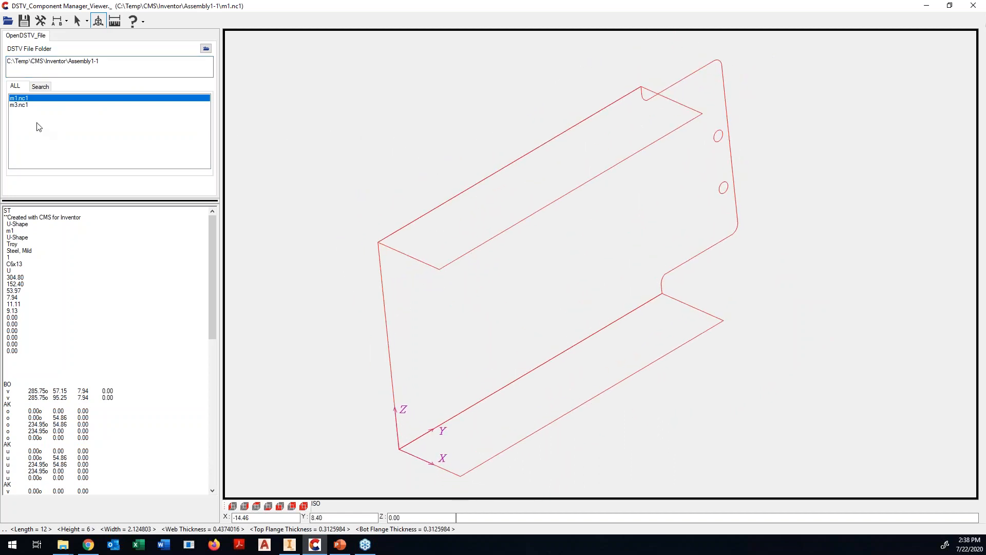
{"action": "left_click", "coordinate": [20, 104]}
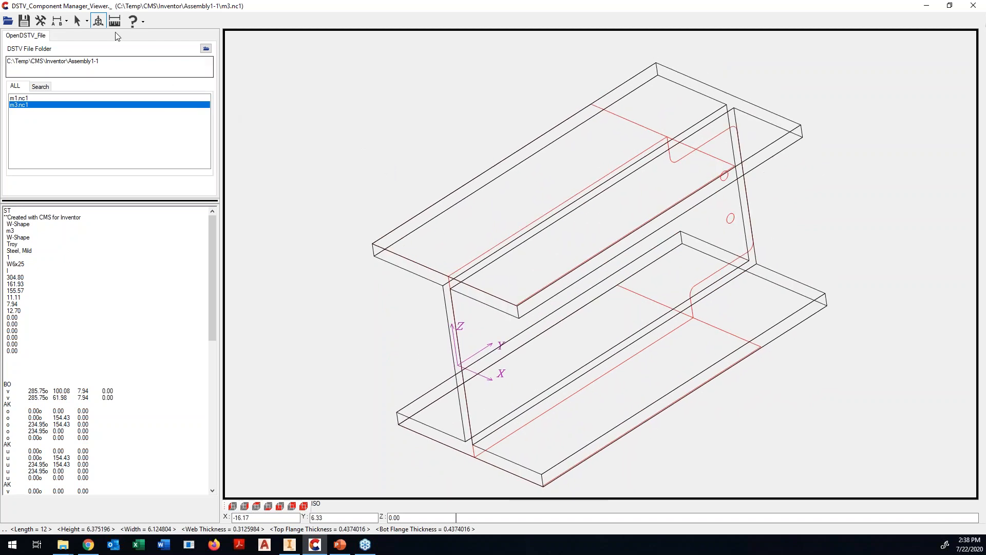
{"action": "left_click", "coordinate": [103, 23]}
{"action": "left_click_drag", "start_coordinate": [426, 146], "coordinate": [445, 156]}
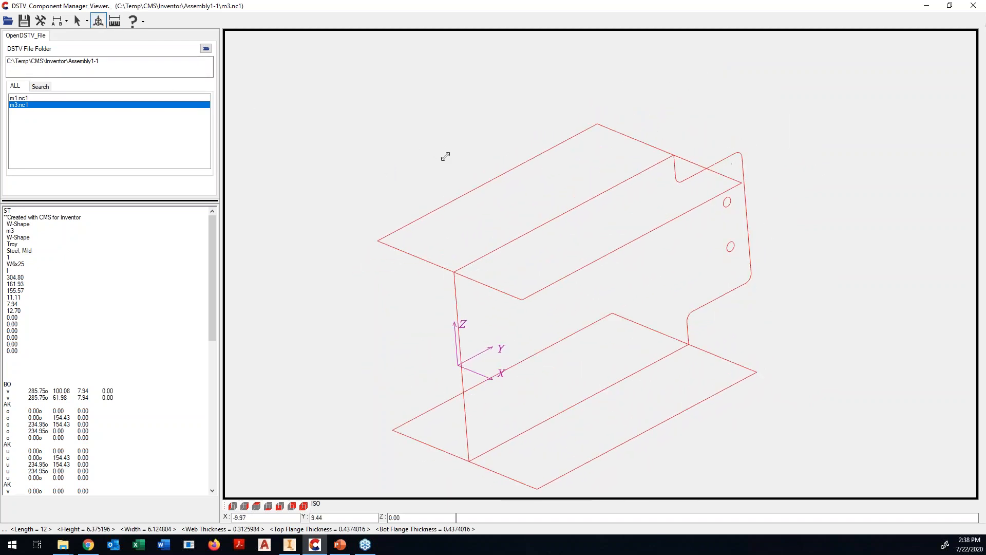
{"action": "left_click", "coordinate": [926, 5]}
{"action": "left_click", "coordinate": [911, 79]}
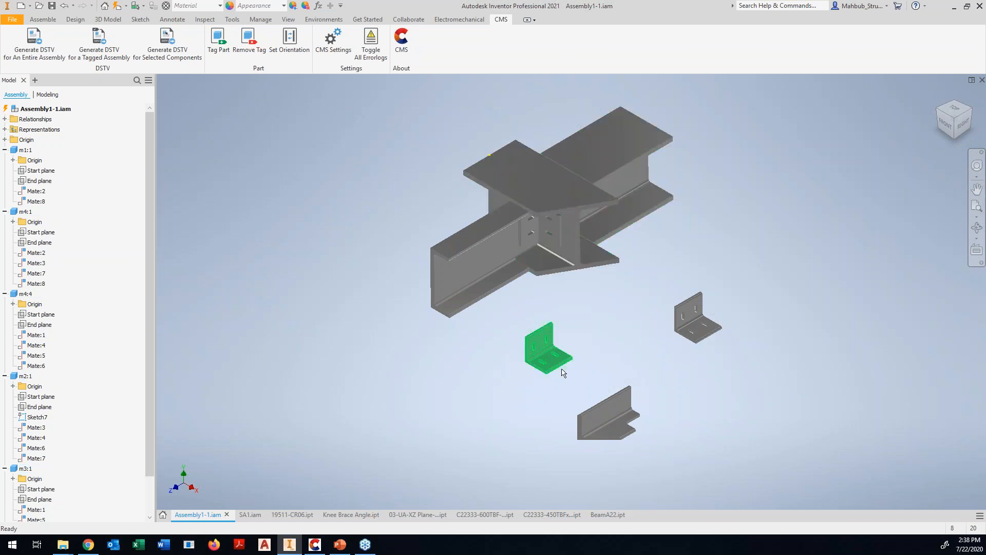
- Try to generate DSTV files for just the notched angle and the far slotted clip angle as selected components
{"action": "left_click", "coordinate": [608, 412]}
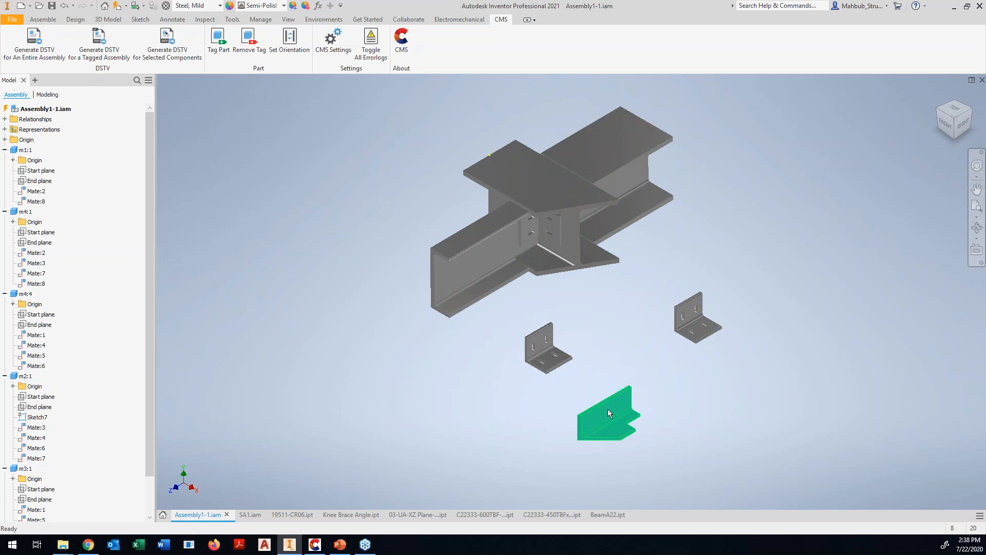
{"action": "left_click", "coordinate": [693, 341], "text": "ctrl"}
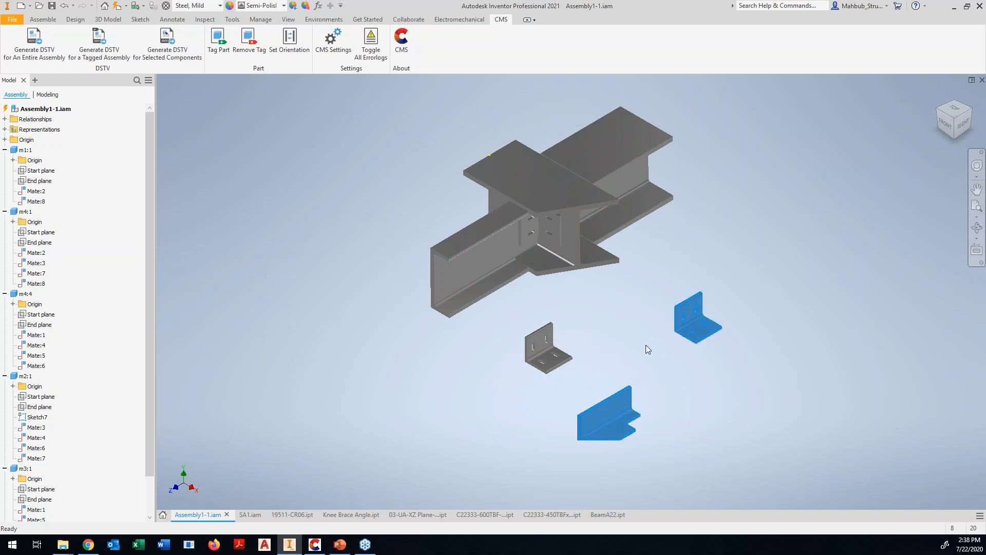
{"action": "left_click", "coordinate": [170, 56]}
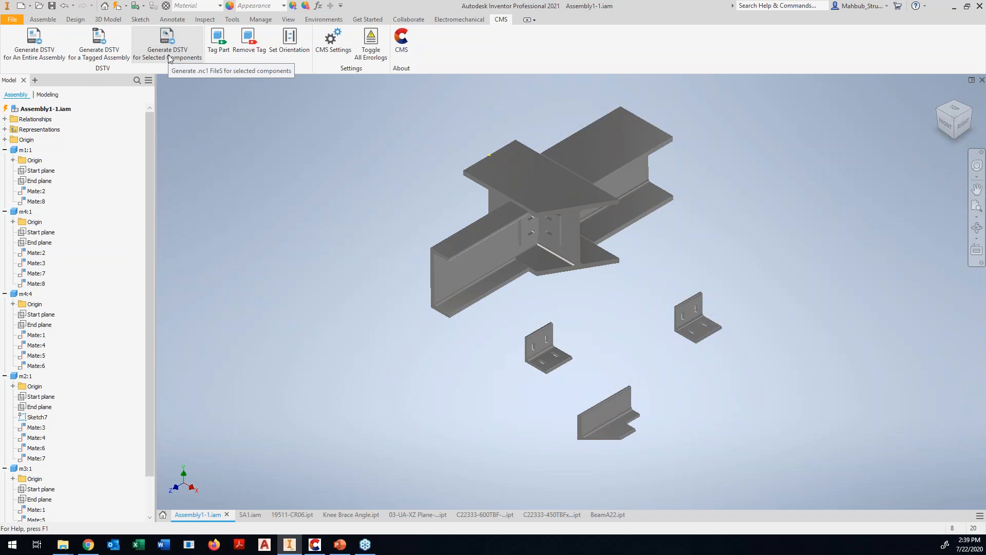
- Check the Assembly1-1 output folder inside C:\Temp\CMS\Inventor for the NC1 files of the selected components
{"action": "mouse_move", "coordinate": [63, 544]}
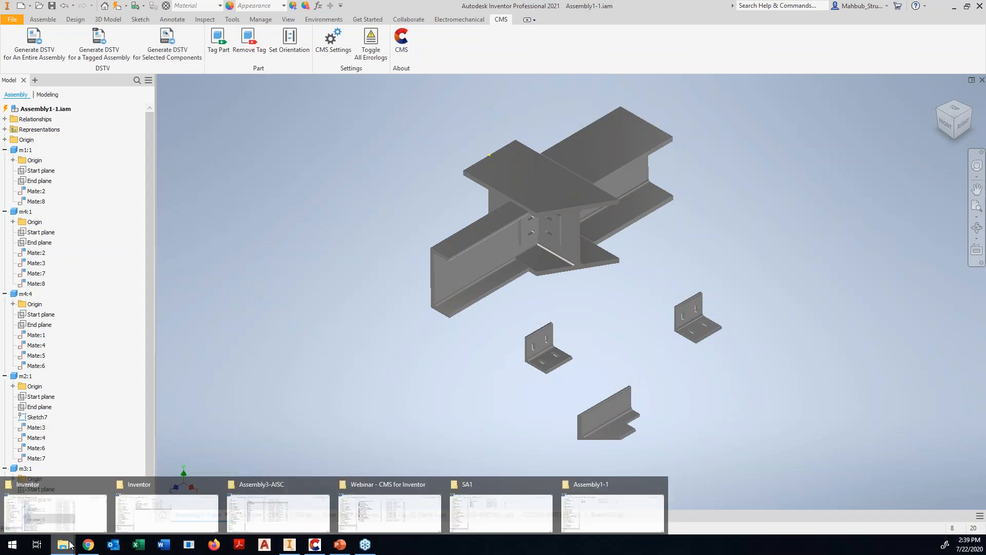
{"action": "left_click", "coordinate": [165, 506]}
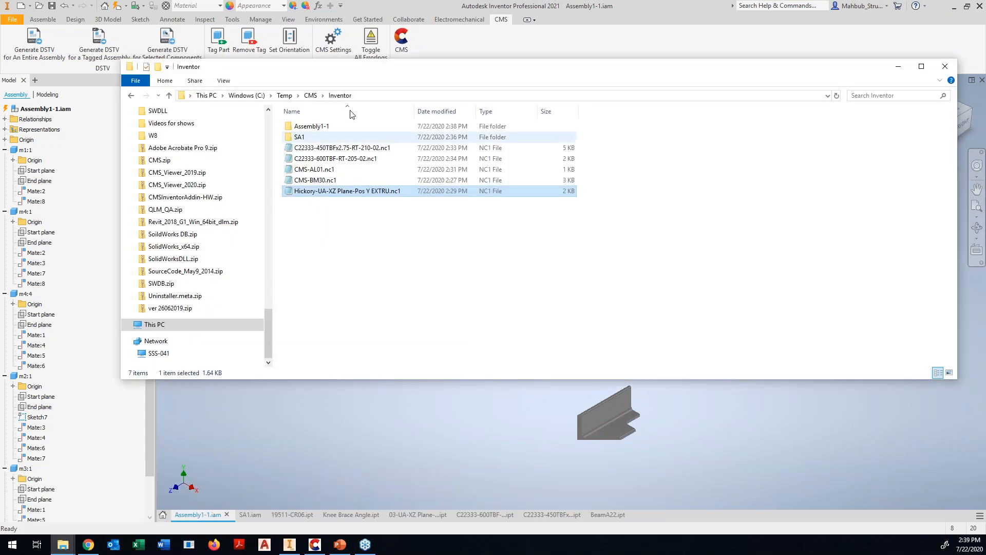
{"action": "left_click", "coordinate": [310, 95]}
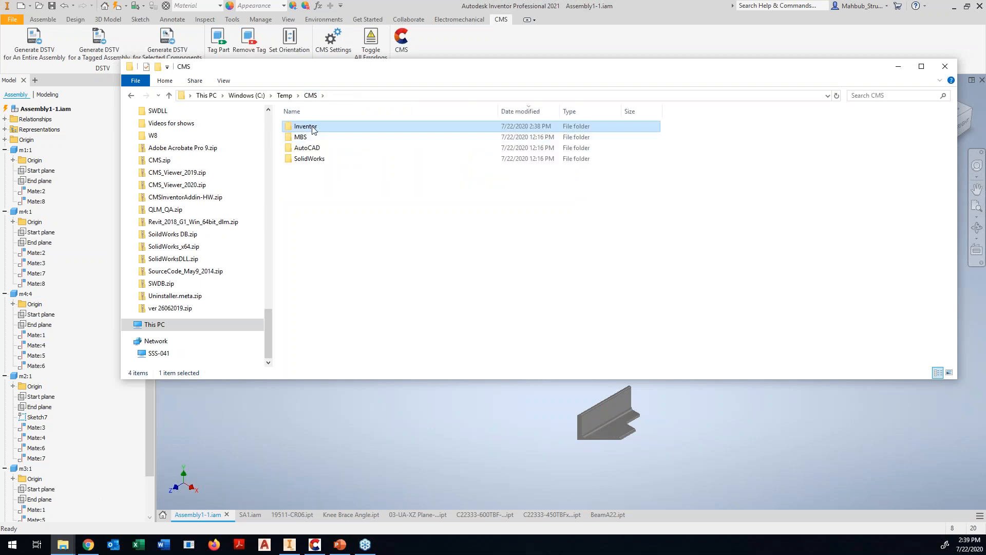
{"action": "double_click", "coordinate": [312, 127]}
{"action": "double_click", "coordinate": [309, 127]}
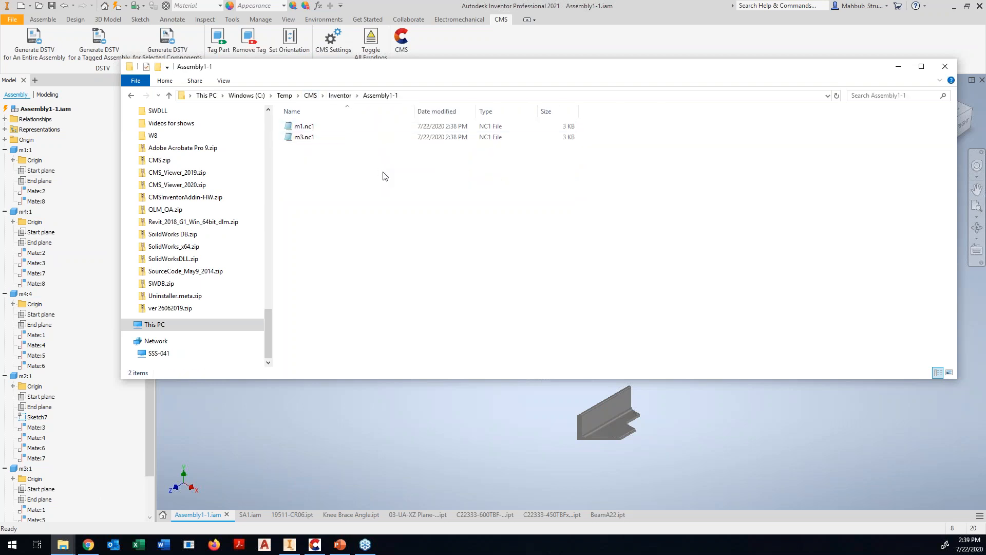
{"action": "left_click_drag", "start_coordinate": [372, 173], "coordinate": [305, 124]}
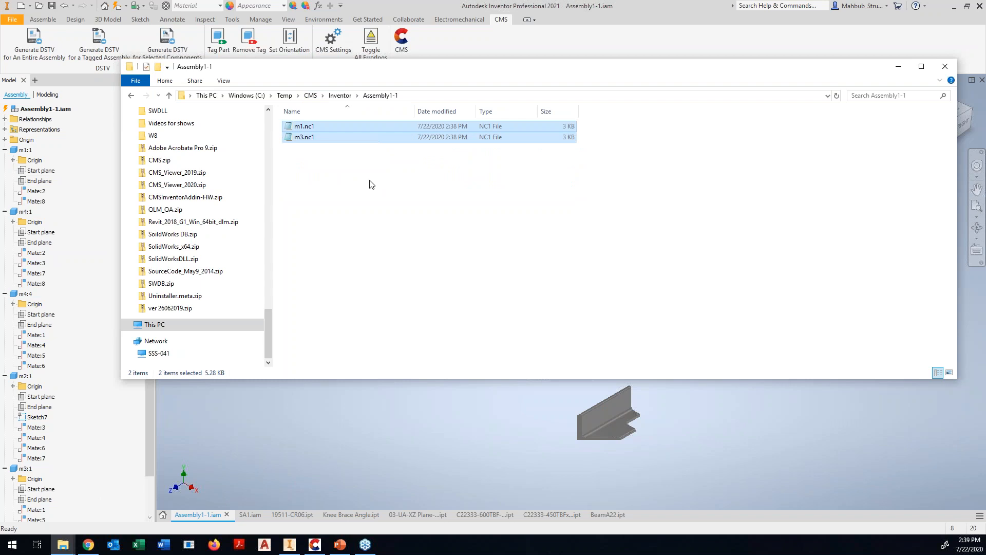
- Delete the Assembly1-1 output folder and review the CMS naming convention and working directory settings in Inventor
{"action": "left_click", "coordinate": [340, 95]}
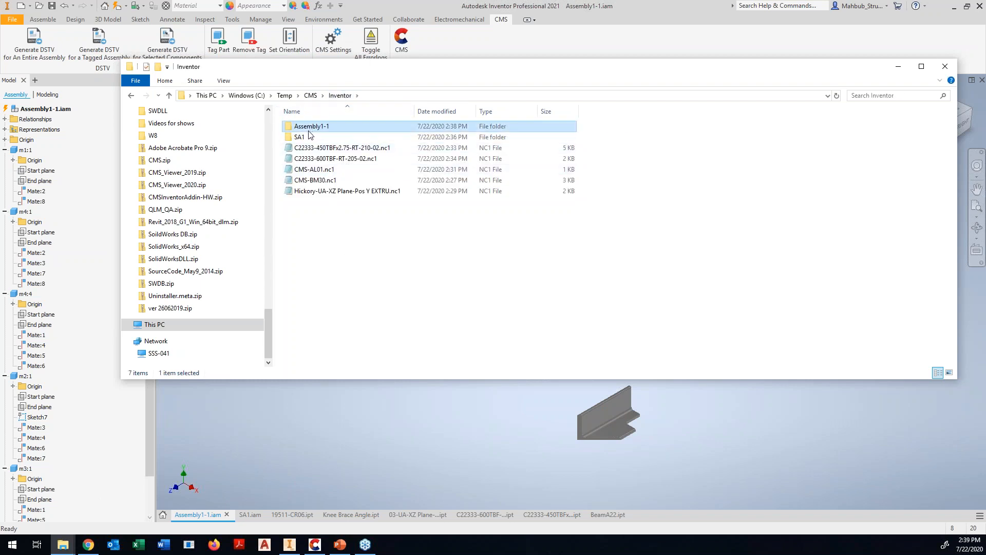
{"action": "key", "text": "Delete"}
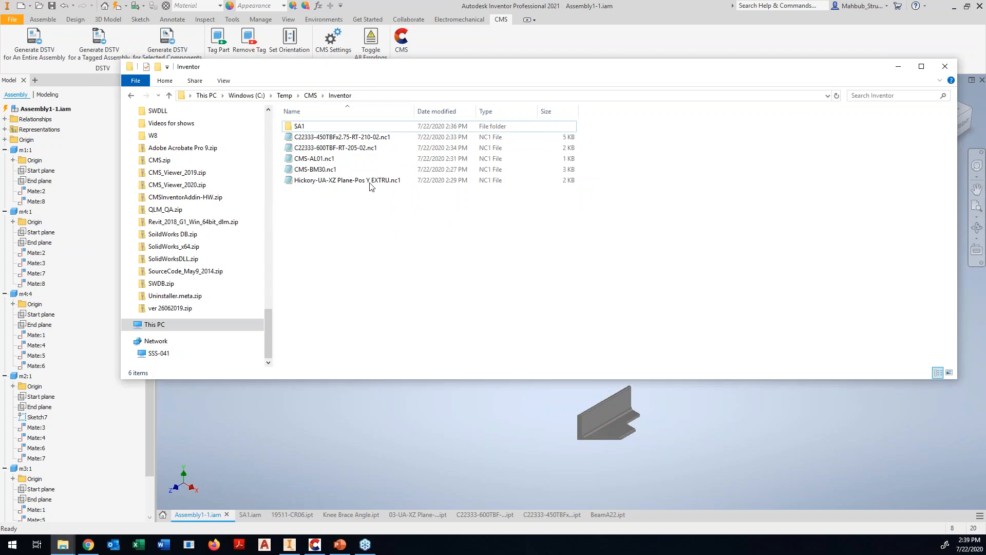
{"action": "left_click", "coordinate": [897, 68]}
{"action": "left_click", "coordinate": [334, 44]}
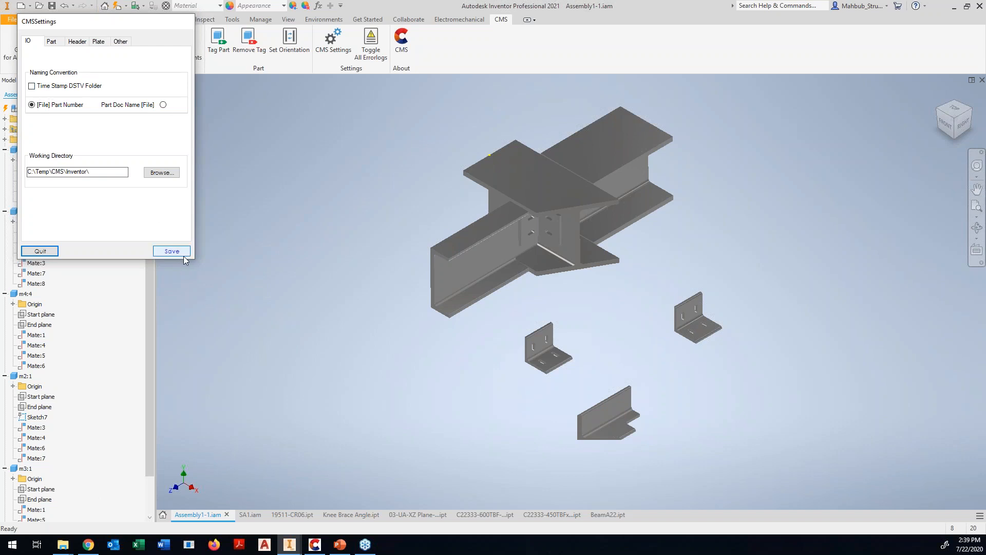
{"action": "left_click", "coordinate": [49, 251]}
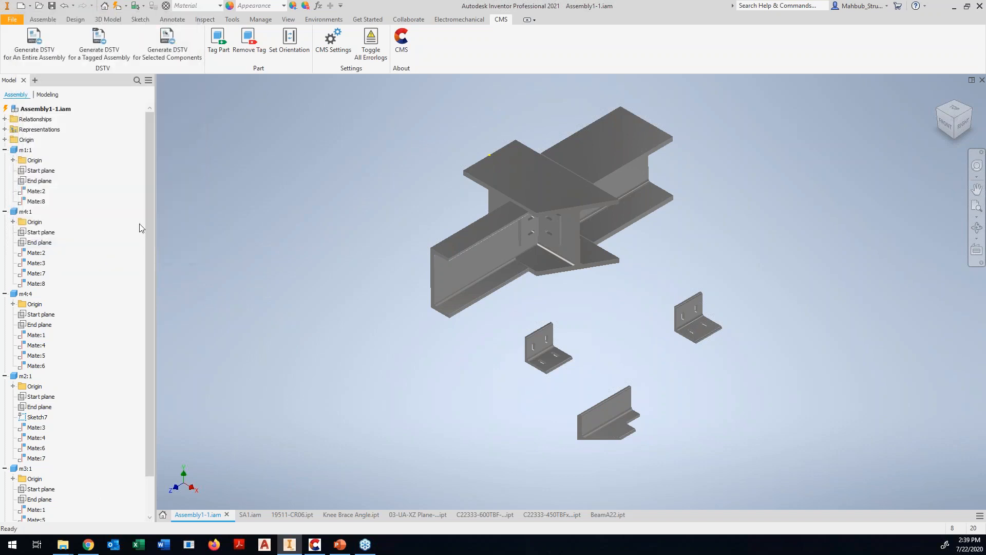
- Try to generate a DSTV file for only the selected notched angle and check the Assembly1-1 output folder
{"action": "left_click", "coordinate": [570, 266]}
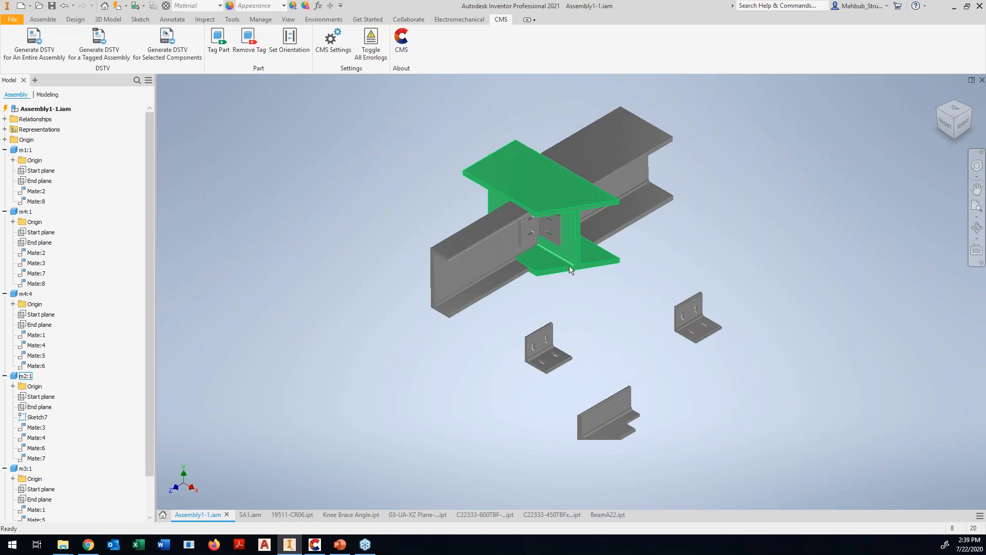
{"action": "left_click", "coordinate": [599, 421]}
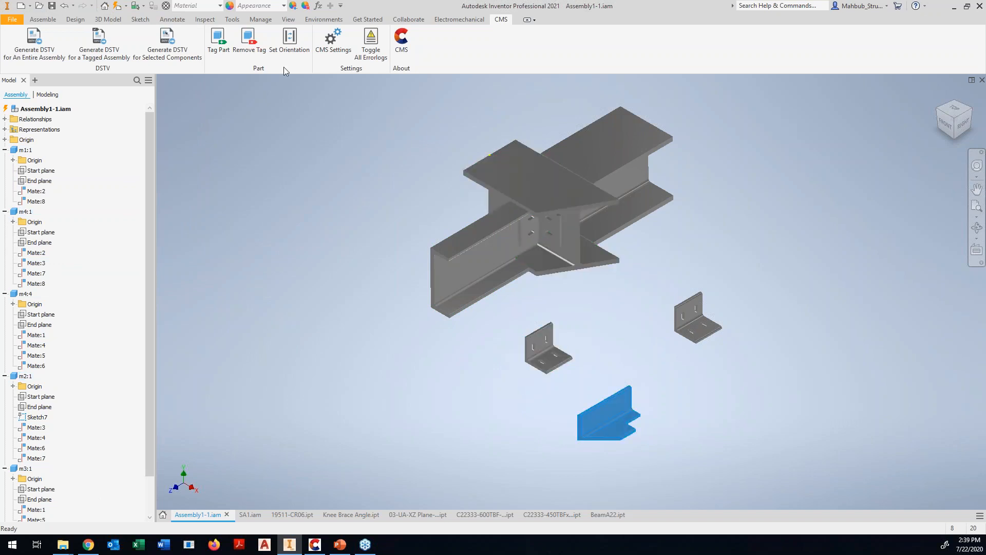
{"action": "left_click", "coordinate": [167, 47]}
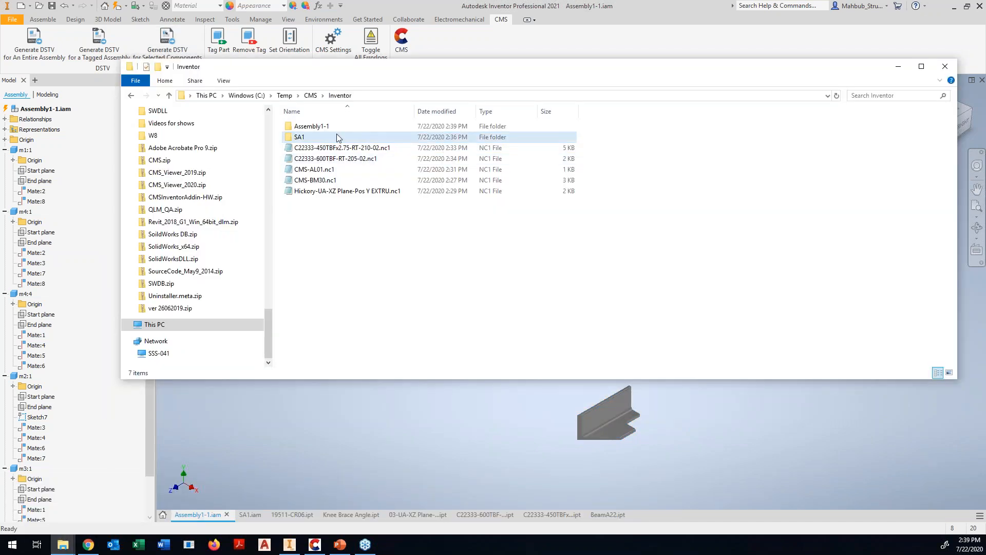
{"action": "double_click", "coordinate": [330, 126]}
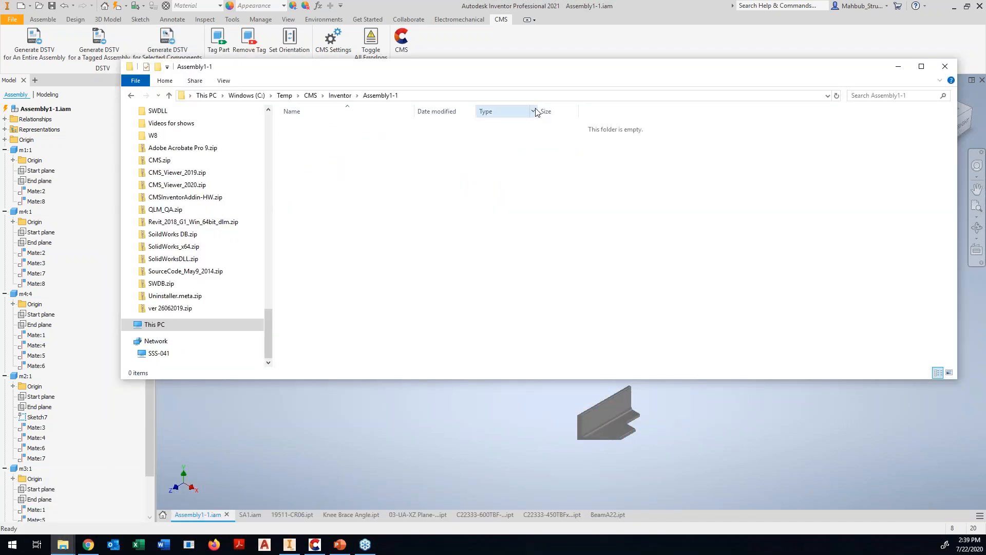
{"action": "left_click_drag", "start_coordinate": [558, 78], "coordinate": [504, 75]}
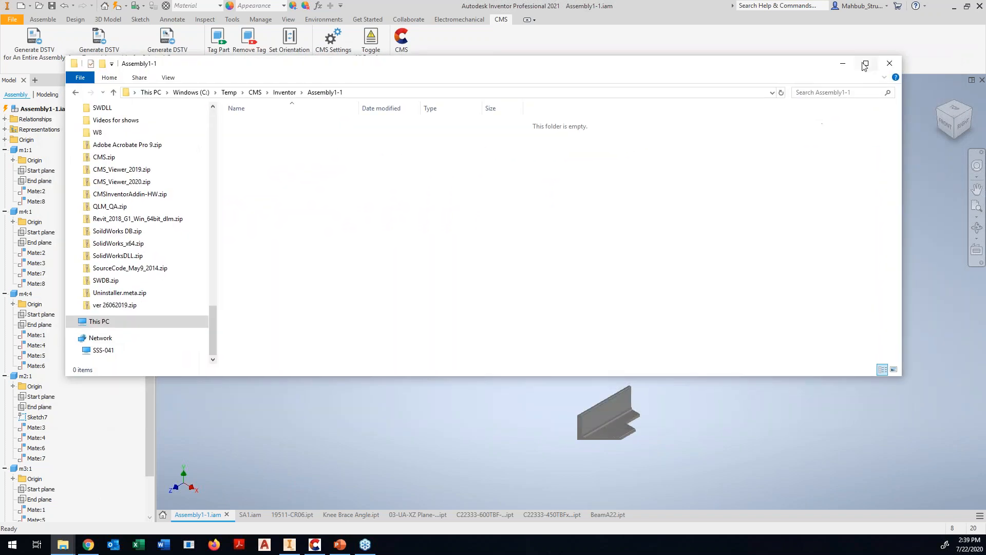
{"action": "left_click", "coordinate": [843, 63]}
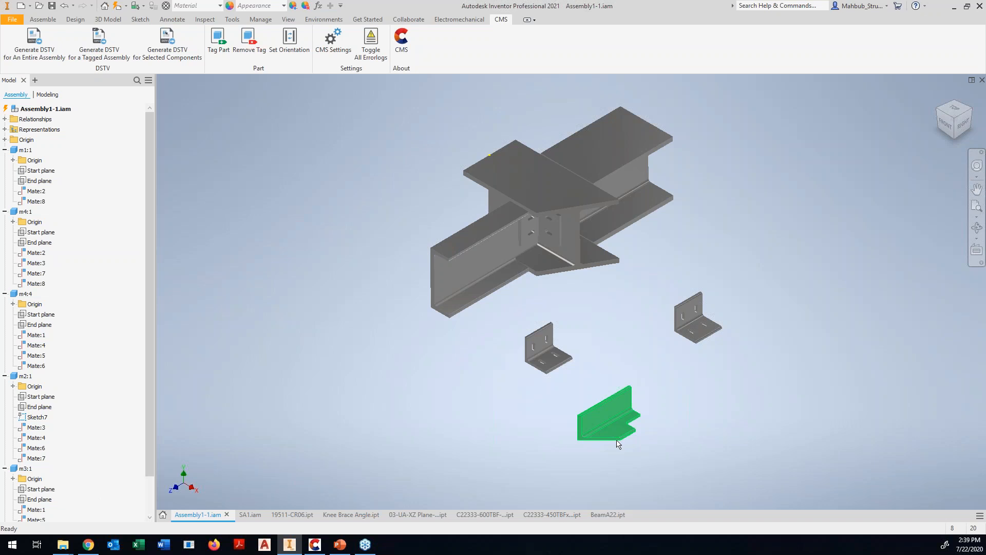
- Generate DSTV files for only the two selected main beams, m1 and m3, and check the Assembly1-1 output folder
{"action": "left_click", "coordinate": [500, 267]}
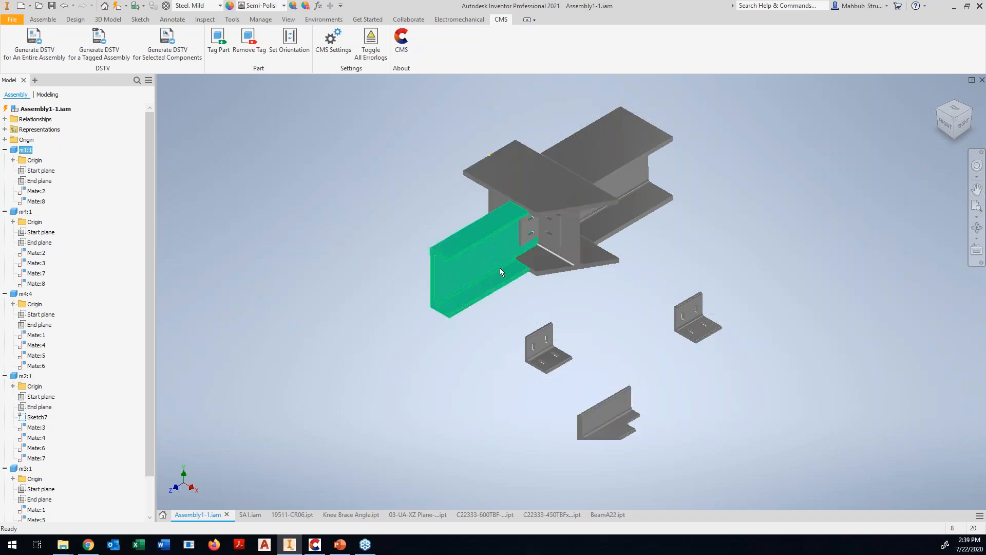
{"action": "left_click", "coordinate": [627, 146], "text": "ctrl"}
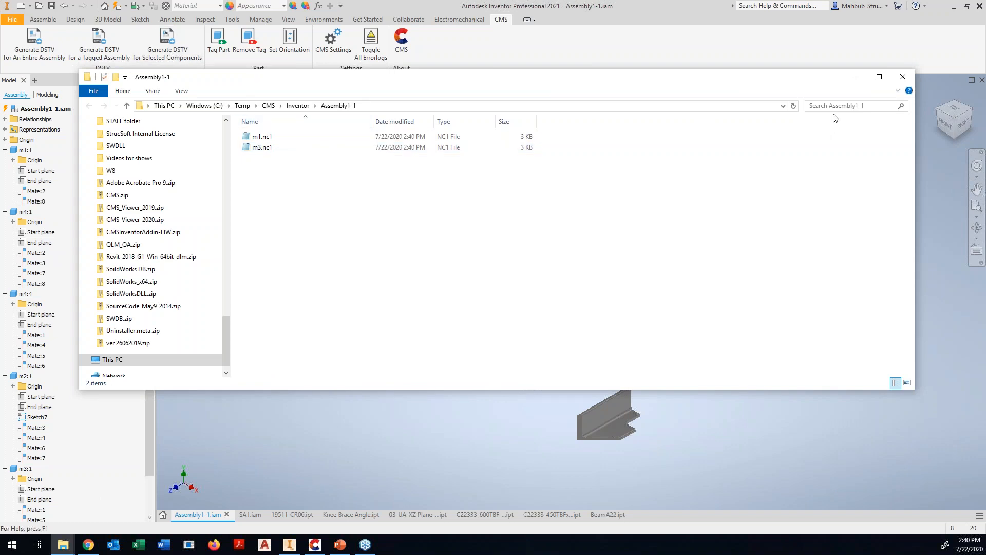
{"action": "left_click", "coordinate": [903, 76]}
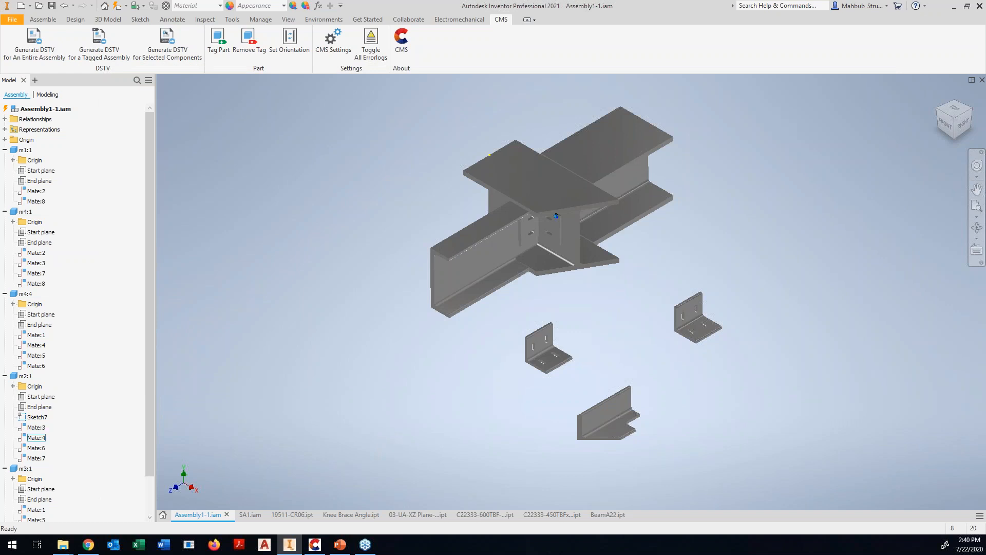
- Import the STEP file VDM-00008-FRM-S001_Rev_C_2020-03-04.stp from its project folder as a converted model
{"action": "left_click", "coordinate": [40, 6]}
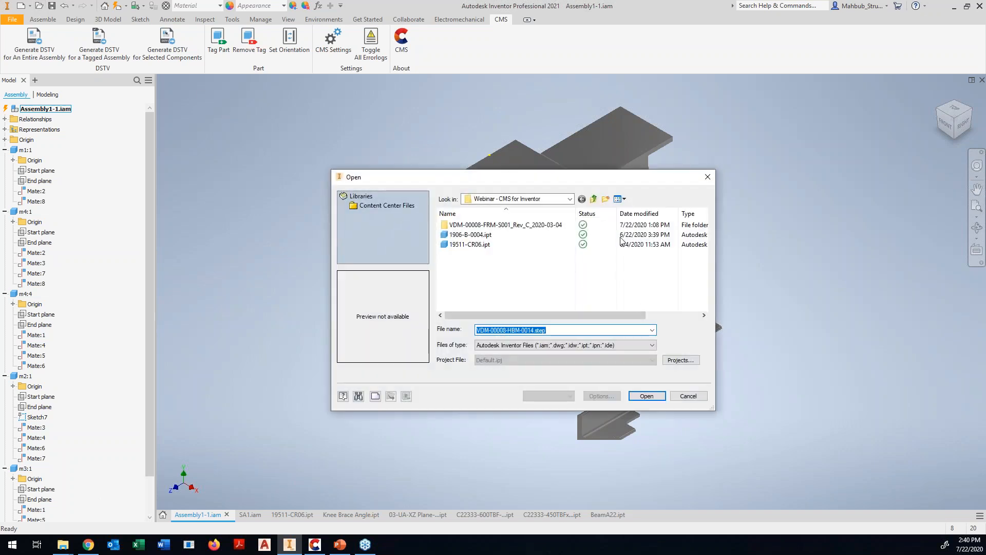
{"action": "double_click", "coordinate": [545, 226]}
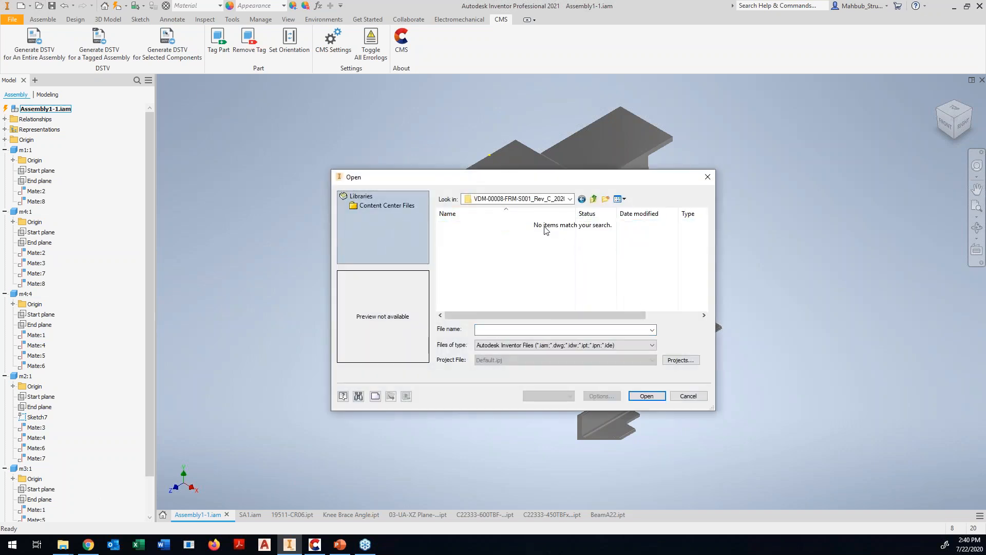
{"action": "left_click", "coordinate": [596, 346]}
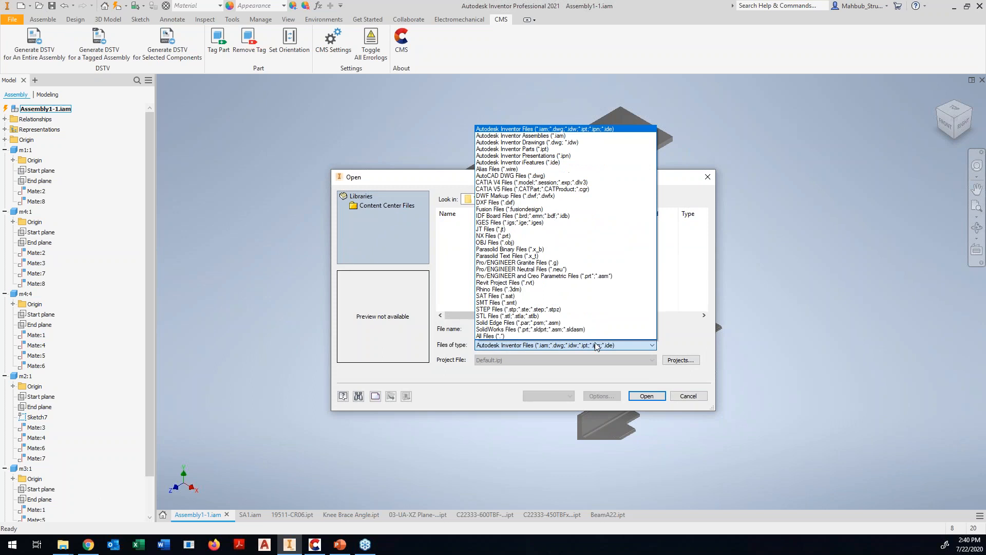
{"action": "left_click", "coordinate": [576, 315]}
{"action": "left_click", "coordinate": [501, 225]}
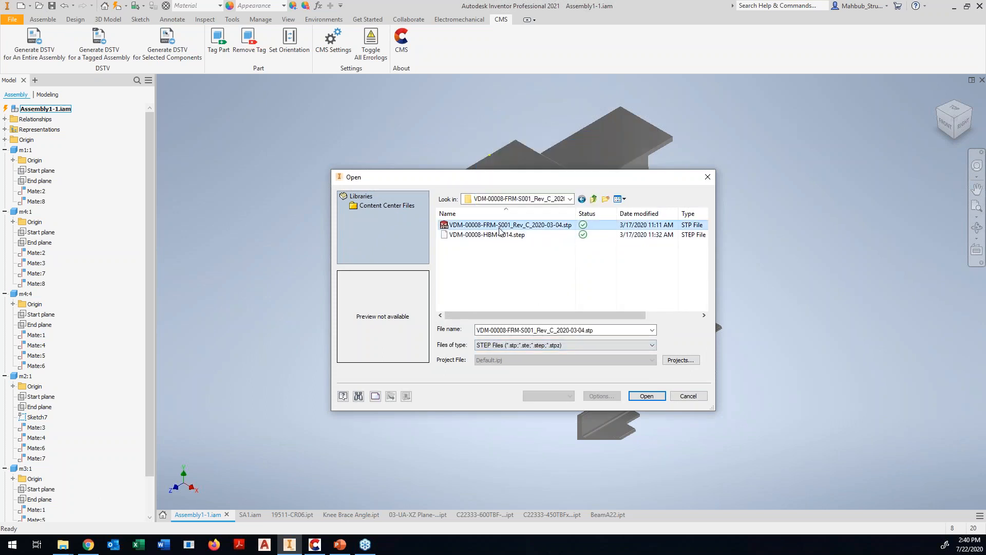
{"action": "left_click", "coordinate": [646, 396]}
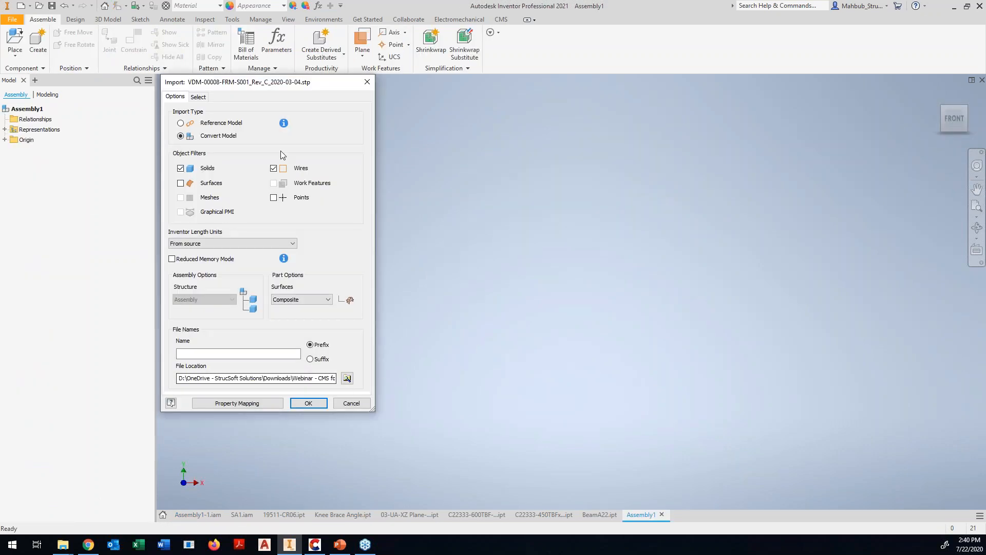
{"action": "left_click", "coordinate": [309, 403]}
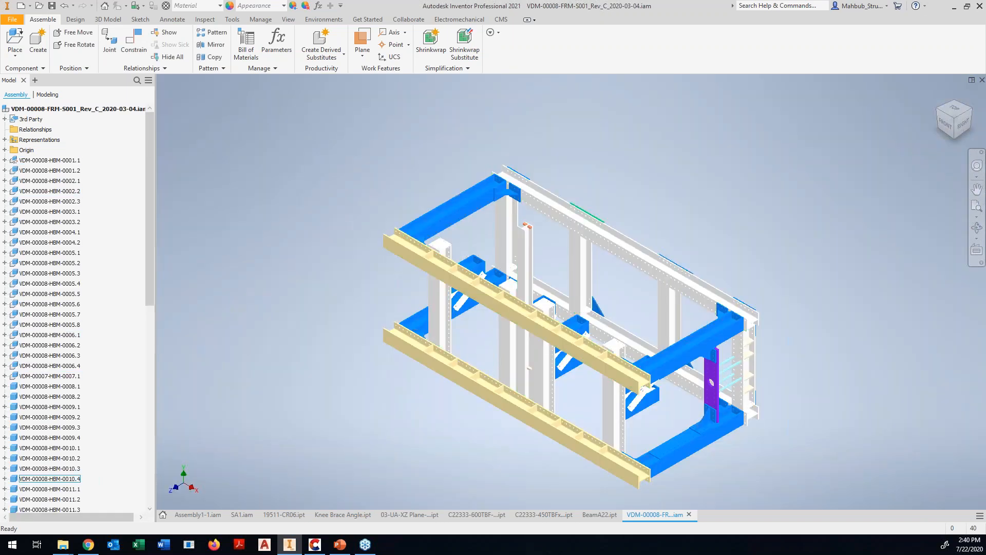
- Open the long perforated beam VDM-00008-HBM-0001 as its own part and delete its four plate bodies, Body.2.1 through Body.2.4
{"action": "right_click", "coordinate": [601, 237]}
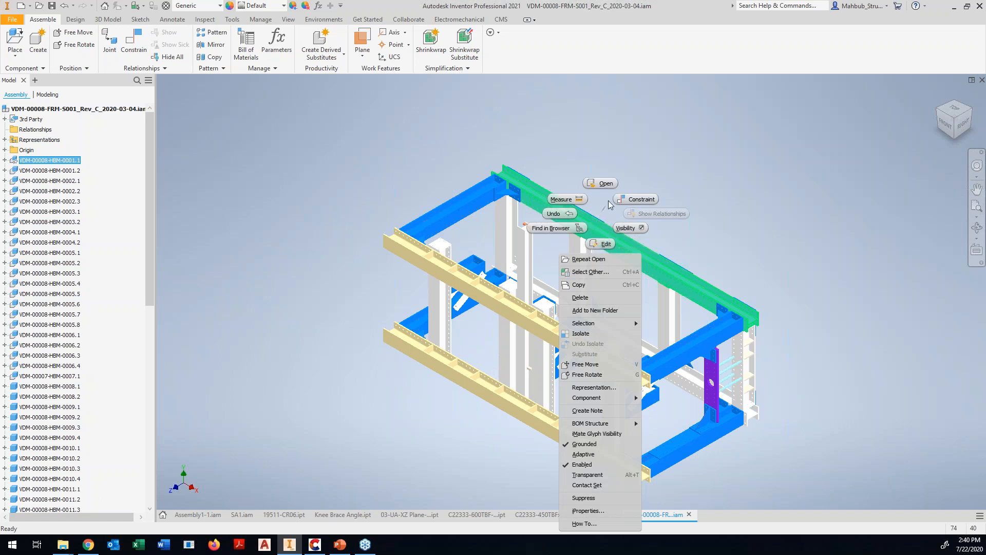
{"action": "left_click", "coordinate": [607, 183]}
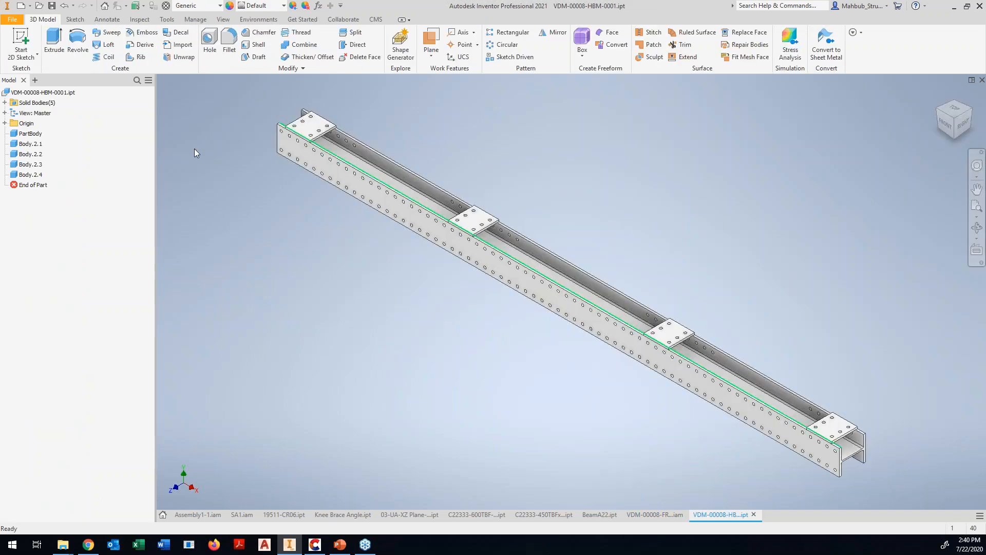
{"action": "left_click", "coordinate": [39, 148]}
{"action": "left_click", "coordinate": [36, 153], "text": "ctrl"}
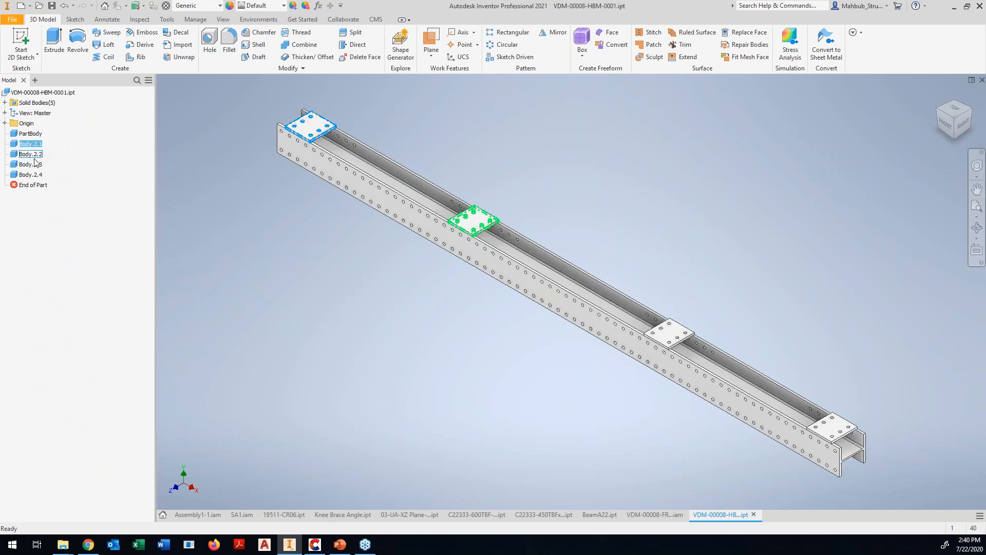
{"action": "left_click", "coordinate": [37, 164], "text": "ctrl"}
{"action": "left_click", "coordinate": [39, 175], "text": "ctrl"}
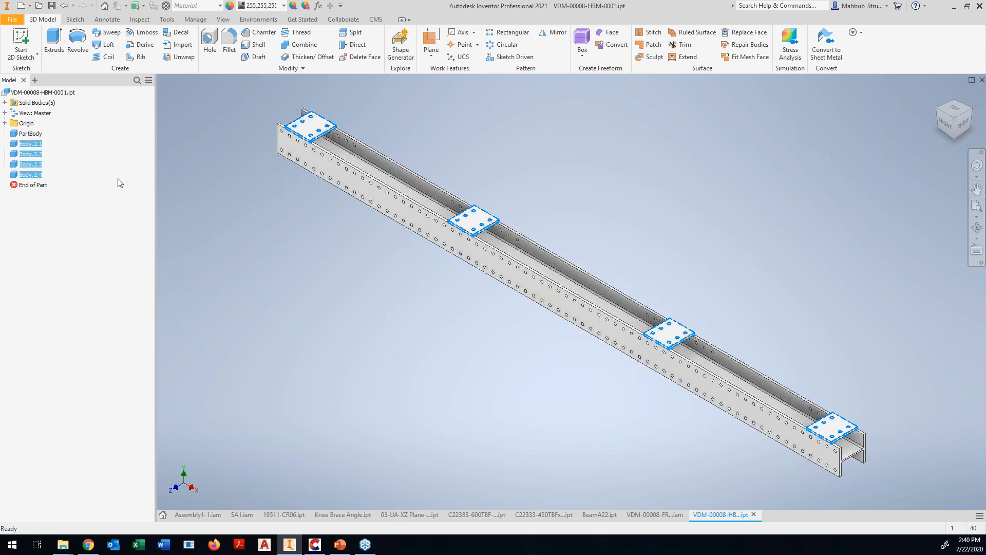
{"action": "key", "text": "Delete"}
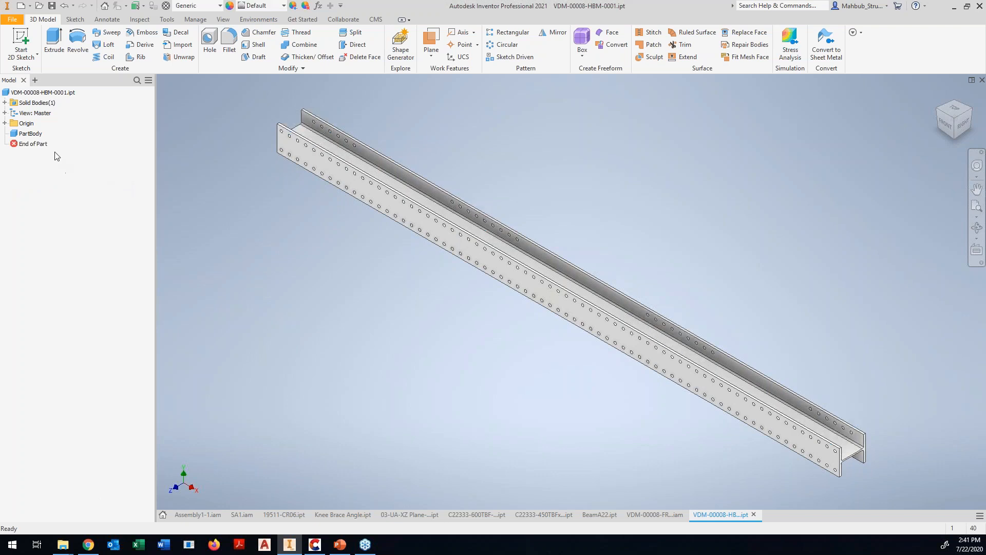
- Run automatic feature recognition on the PartBody and create the recognized extrusion and hole features
{"action": "left_click", "coordinate": [31, 133]}
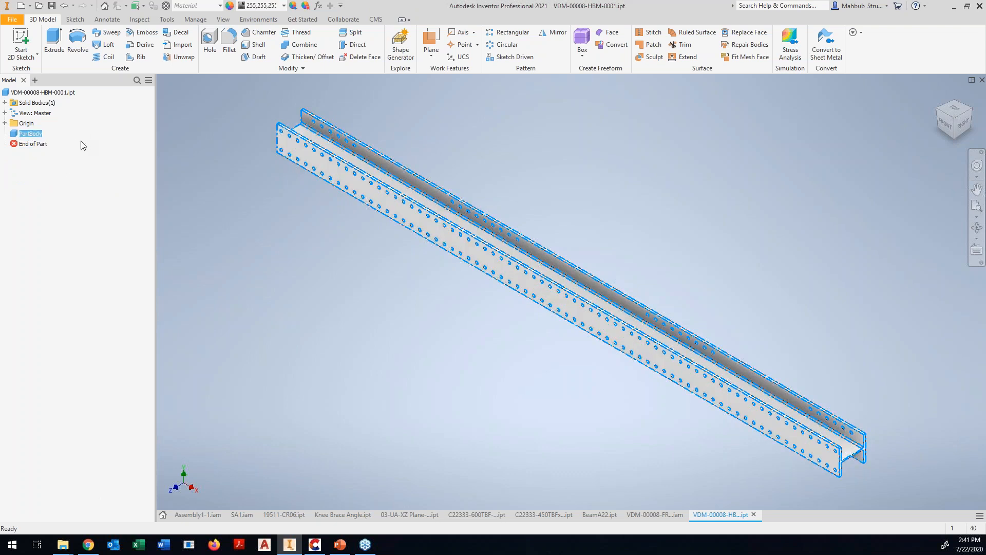
{"action": "right_click", "coordinate": [51, 135]}
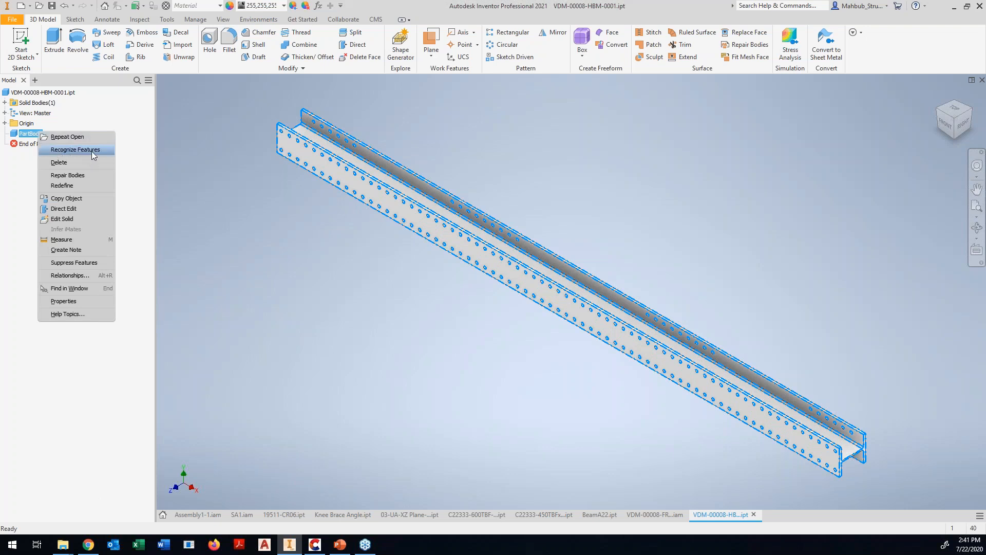
{"action": "left_click", "coordinate": [91, 151]}
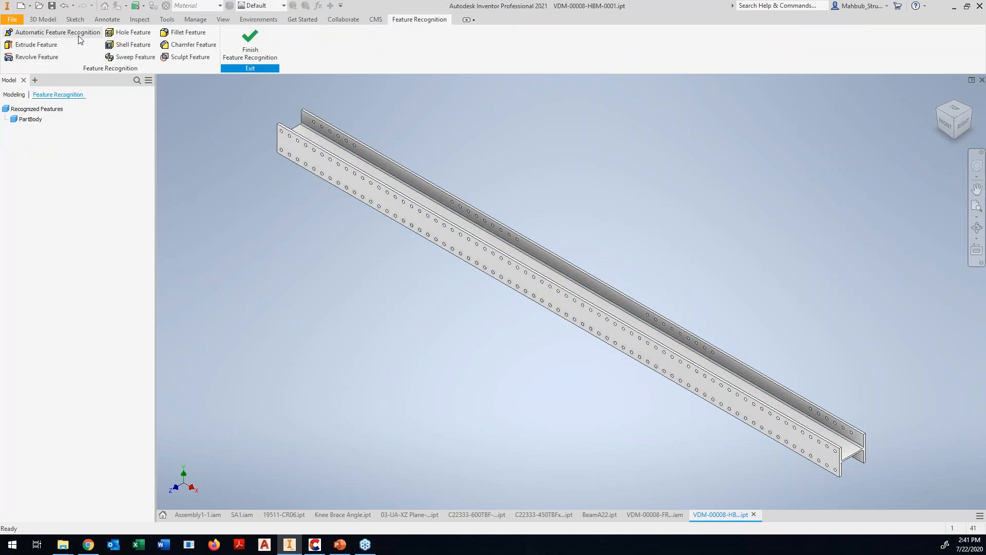
{"action": "left_click", "coordinate": [80, 34]}
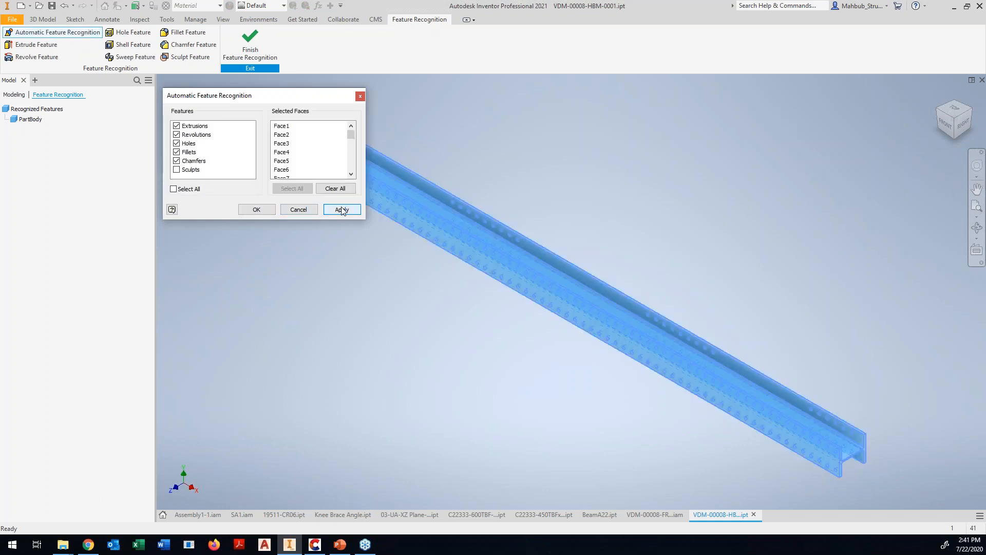
{"action": "left_click", "coordinate": [338, 212]}
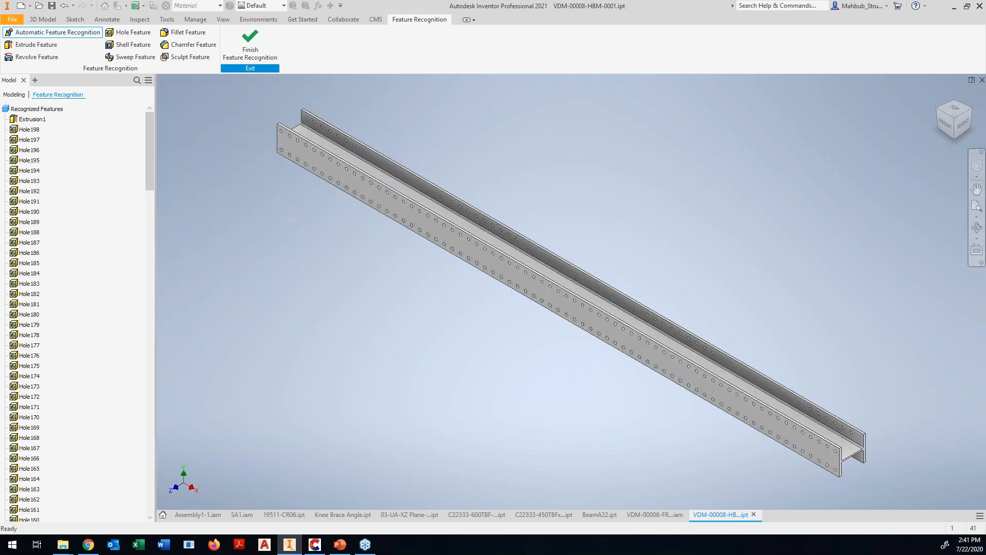
{"action": "left_click", "coordinate": [256, 50]}
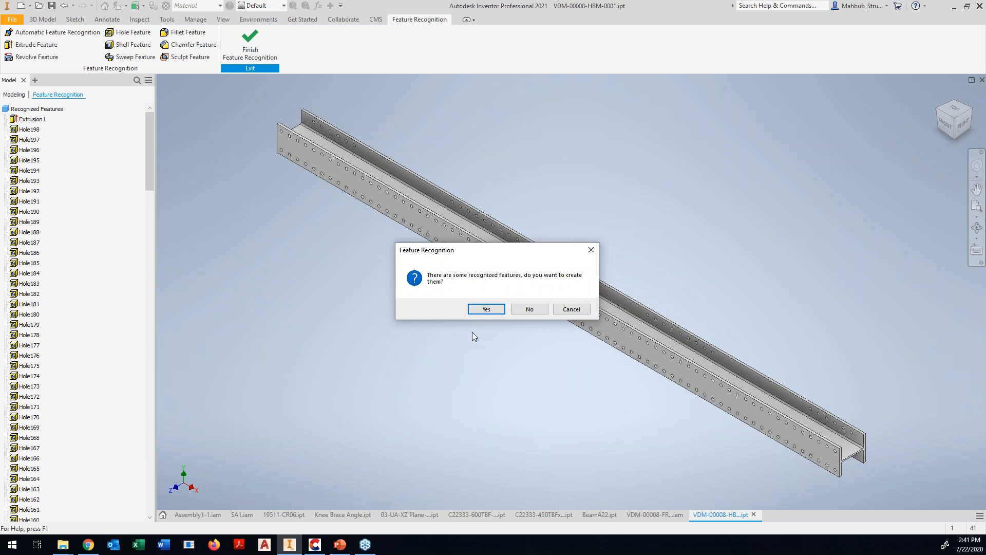
{"action": "left_click", "coordinate": [486, 310]}
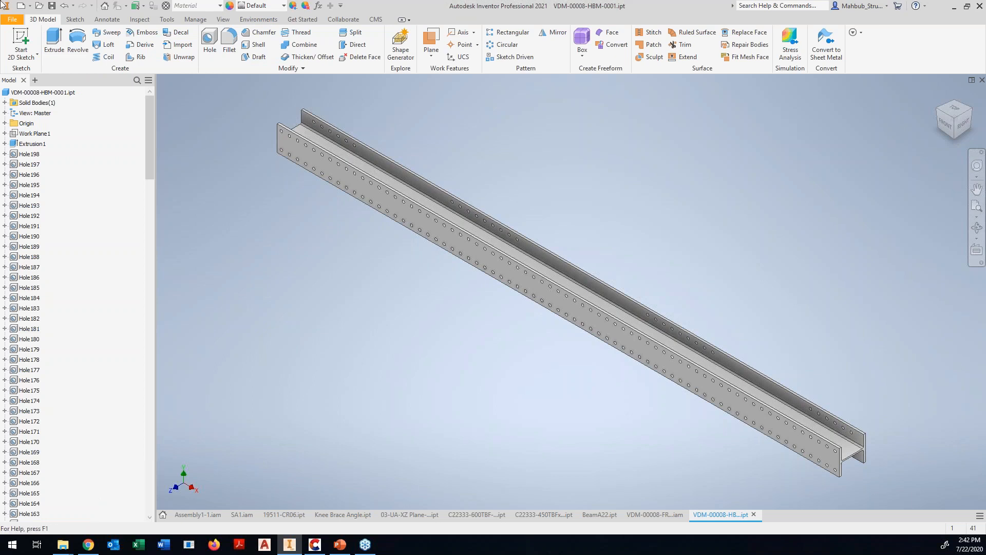
- Review the project iProperties of the VDM-00008-HBM-0001 part, including its part number, stock number and description fields
{"action": "right_click", "coordinate": [60, 94]}
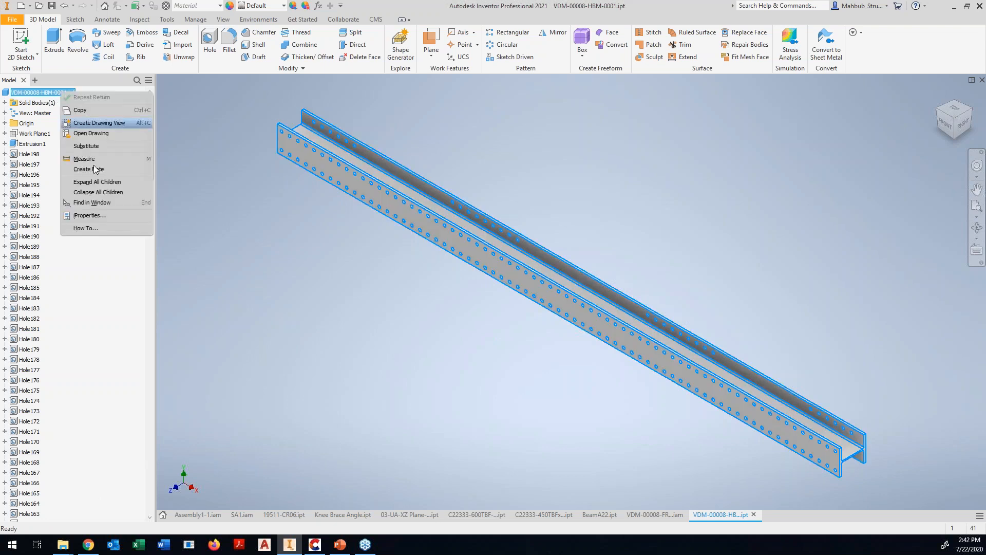
{"action": "left_click", "coordinate": [89, 215]}
{"action": "left_click", "coordinate": [488, 125]}
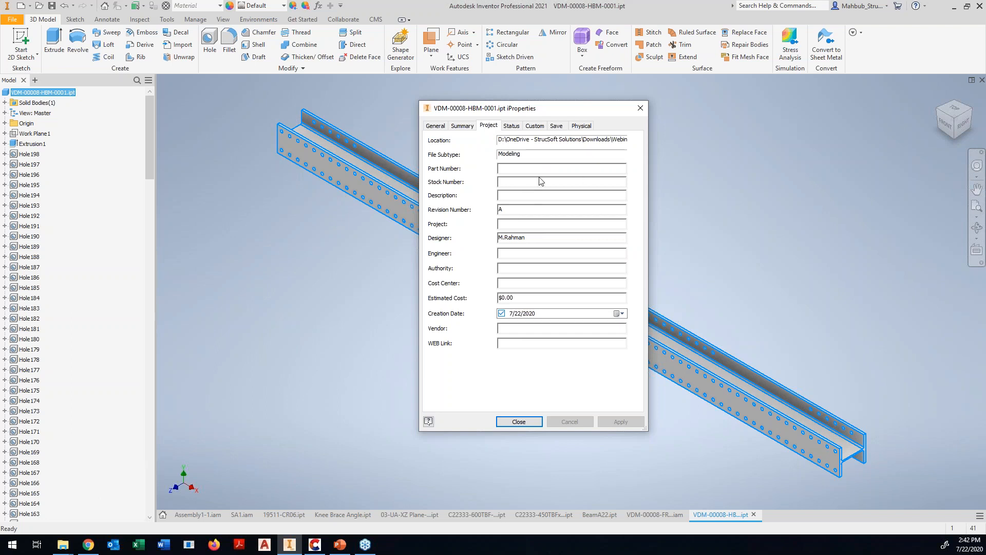
{"action": "left_click", "coordinate": [641, 109]}
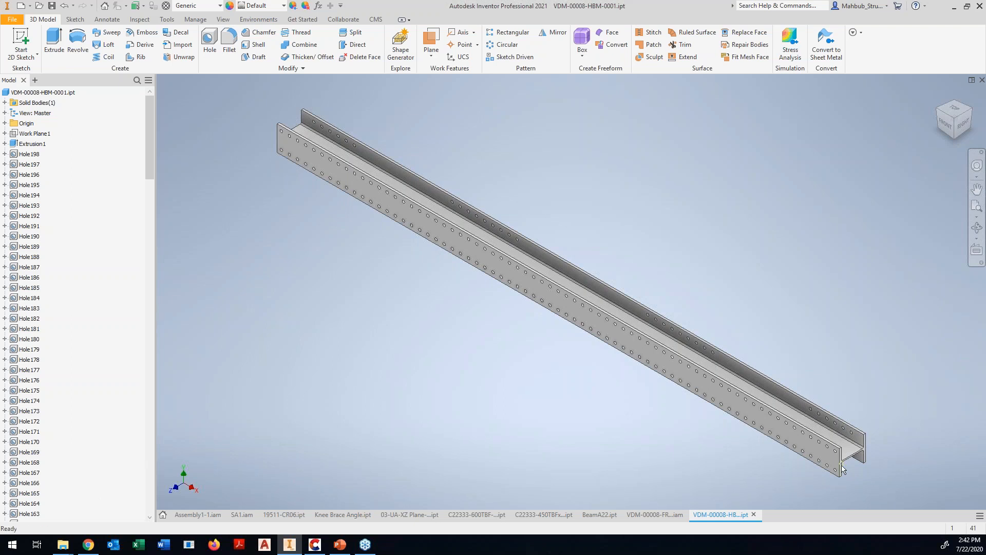
- Set the CMS orientation with the beam's I-shaped end profile as the front view and its flanges horizontal, and inspect the result
{"action": "left_click", "coordinate": [948, 125]}
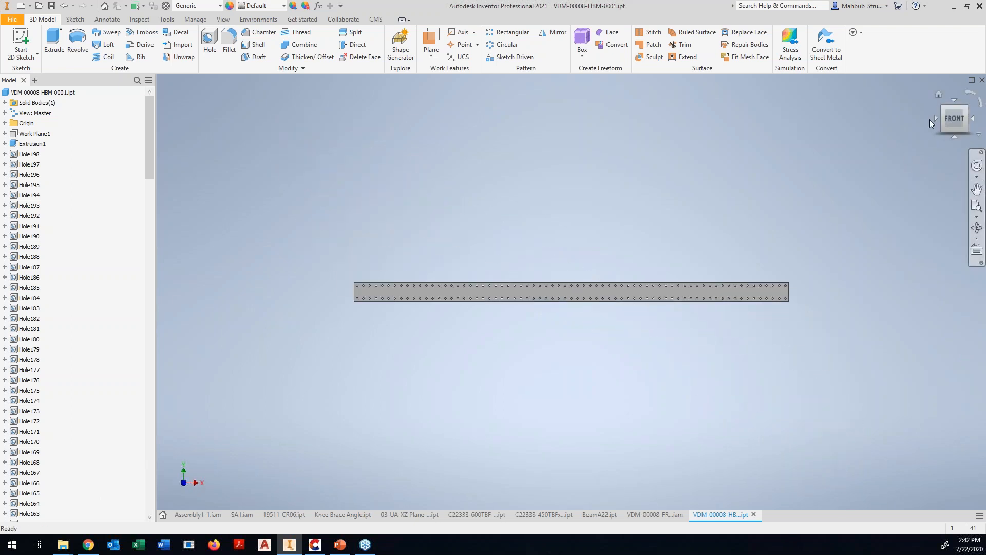
{"action": "left_click", "coordinate": [936, 117]}
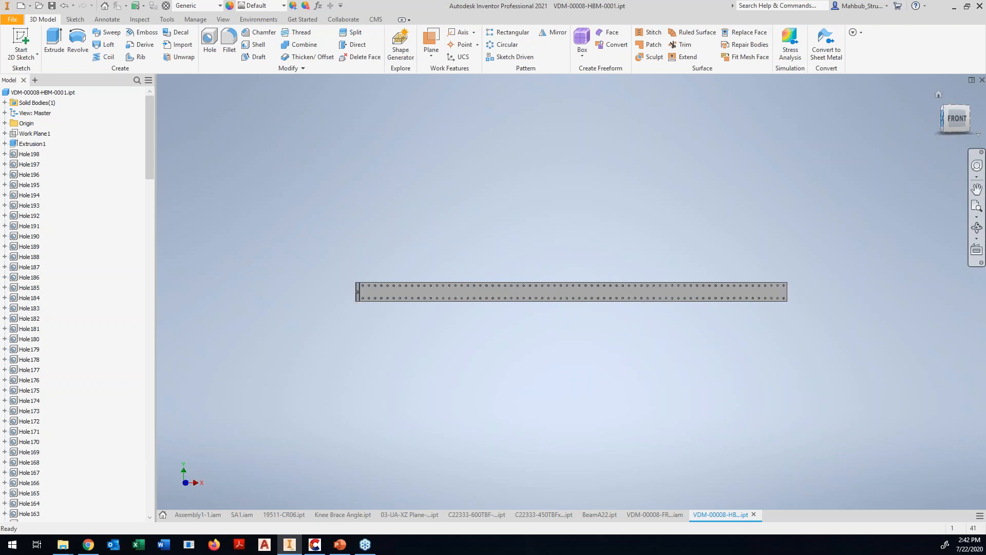
{"action": "left_click", "coordinate": [969, 97]}
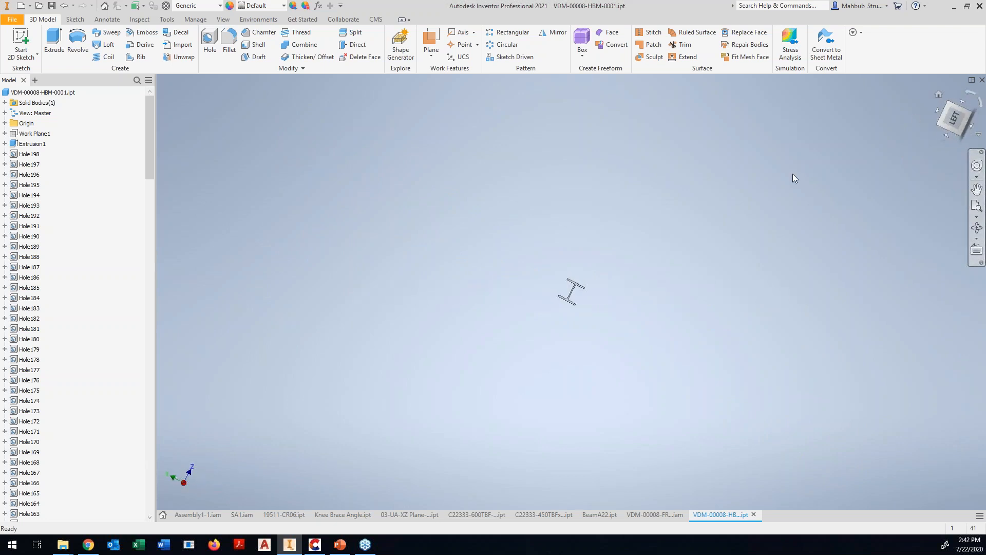
{"action": "left_click", "coordinate": [375, 19]}
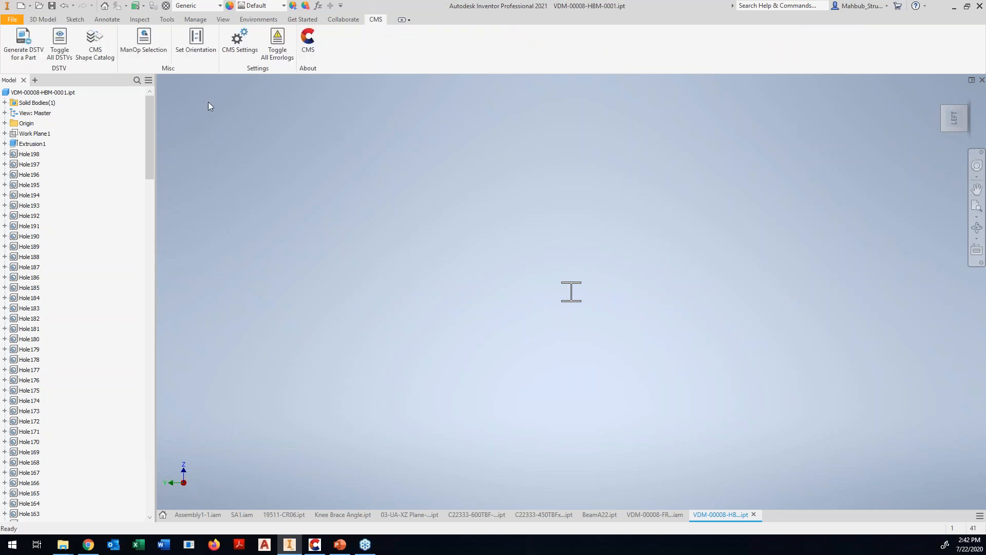
{"action": "left_click", "coordinate": [195, 47]}
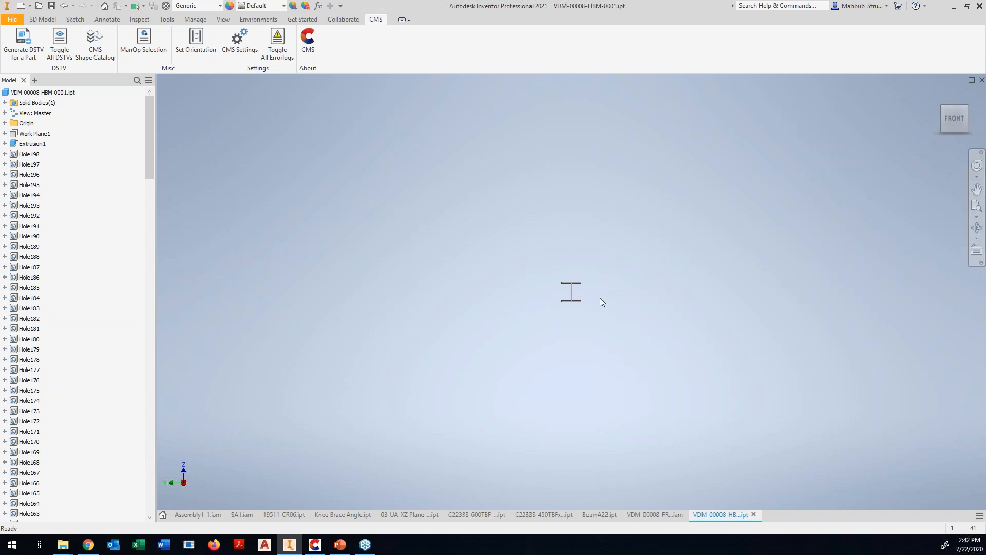
{"action": "middle_click_drag", "start_coordinate": [572, 292], "coordinate": [564, 325], "text": "shift"}
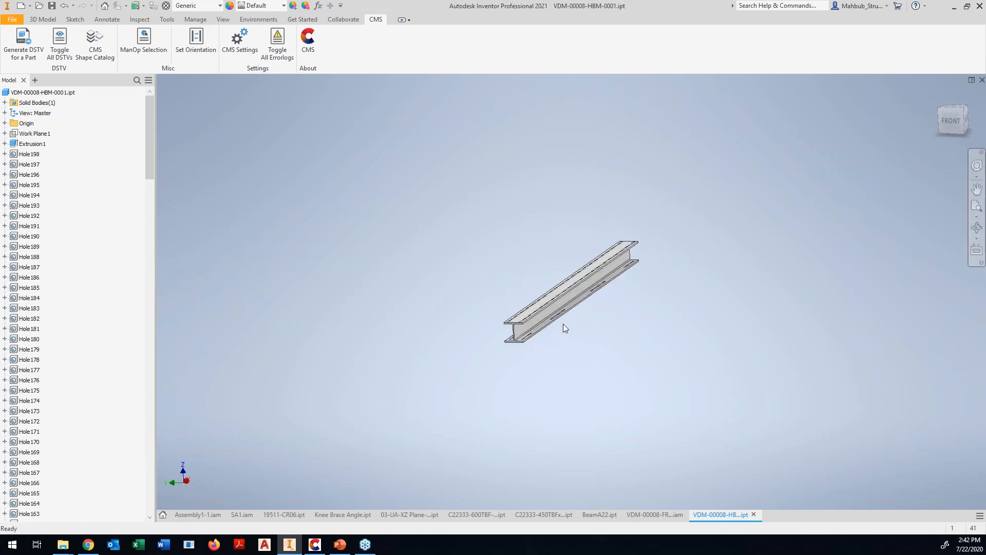
{"action": "scroll", "coordinate": [563, 325], "scroll_direction": "down", "scroll_amount": 3}
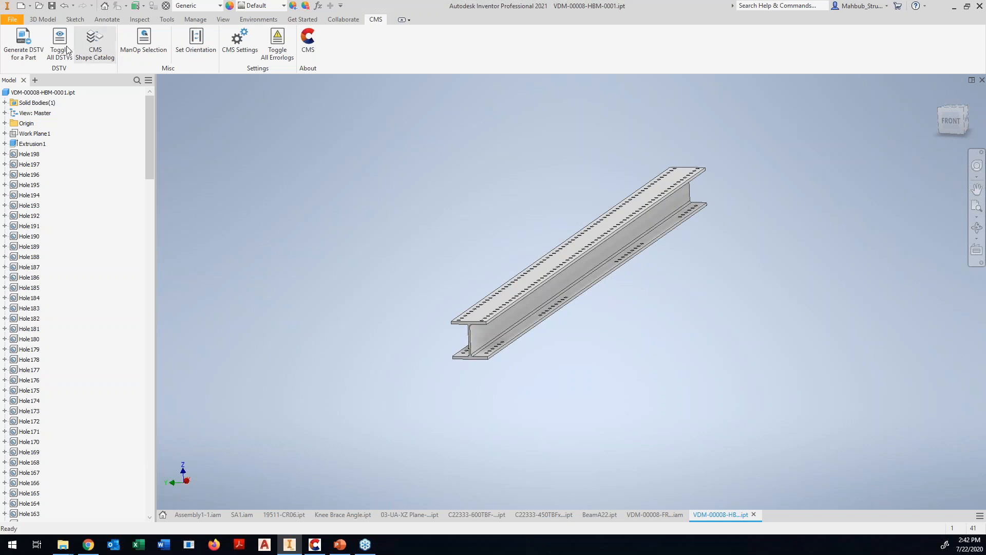
- Assign the W12x106 shape from the AISC_USA country's AISC_W_I catalog to the beam part and close the CMS shape catalog
{"action": "left_click", "coordinate": [92, 54]}
{"action": "left_click_drag", "start_coordinate": [109, 32], "coordinate": [252, 100]}
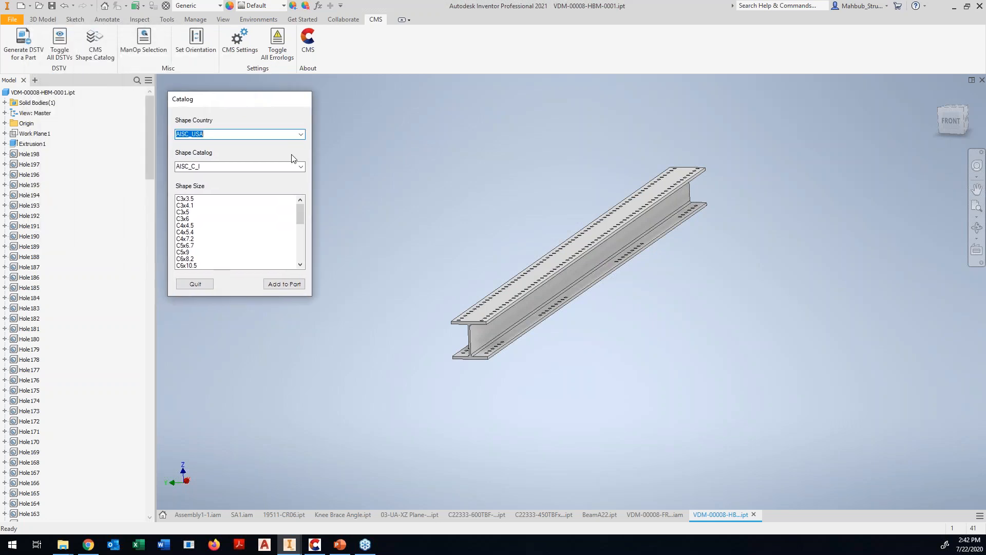
{"action": "left_click", "coordinate": [301, 167]}
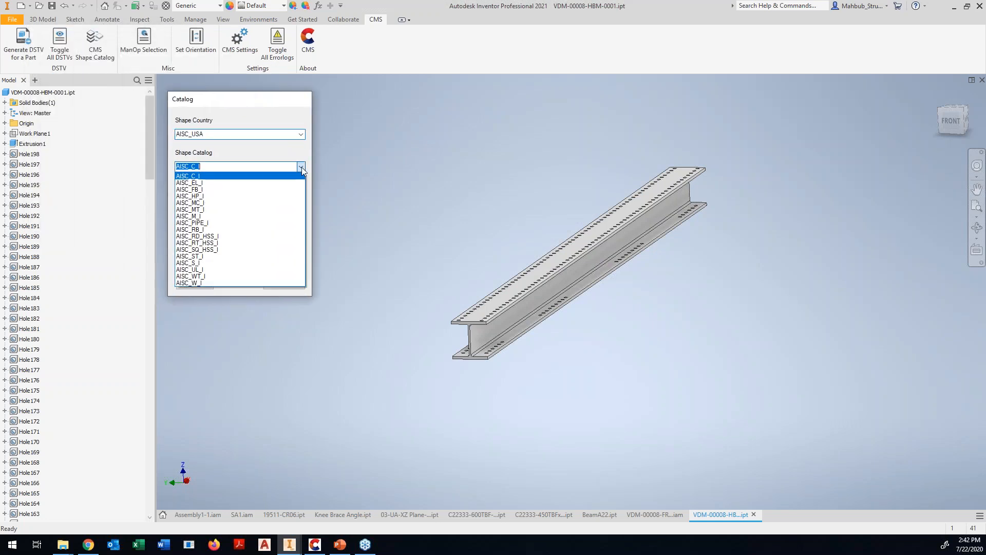
{"action": "left_click", "coordinate": [228, 283]}
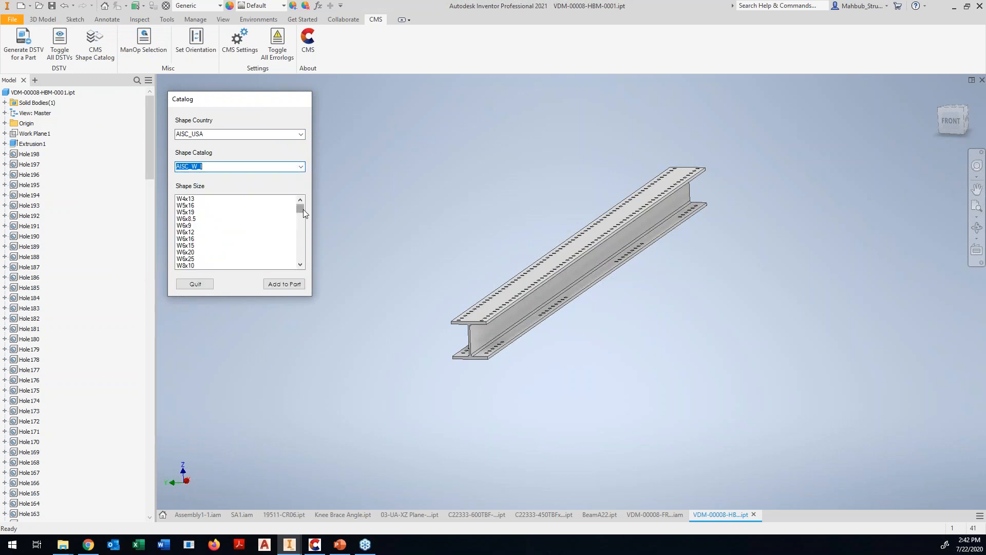
{"action": "left_click_drag", "start_coordinate": [300, 211], "coordinate": [301, 218]}
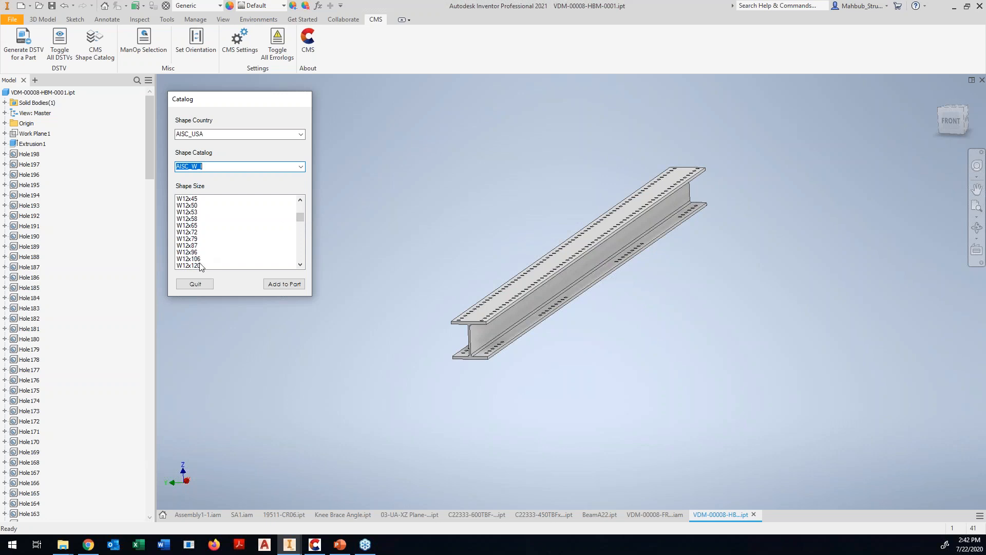
{"action": "left_click", "coordinate": [202, 259]}
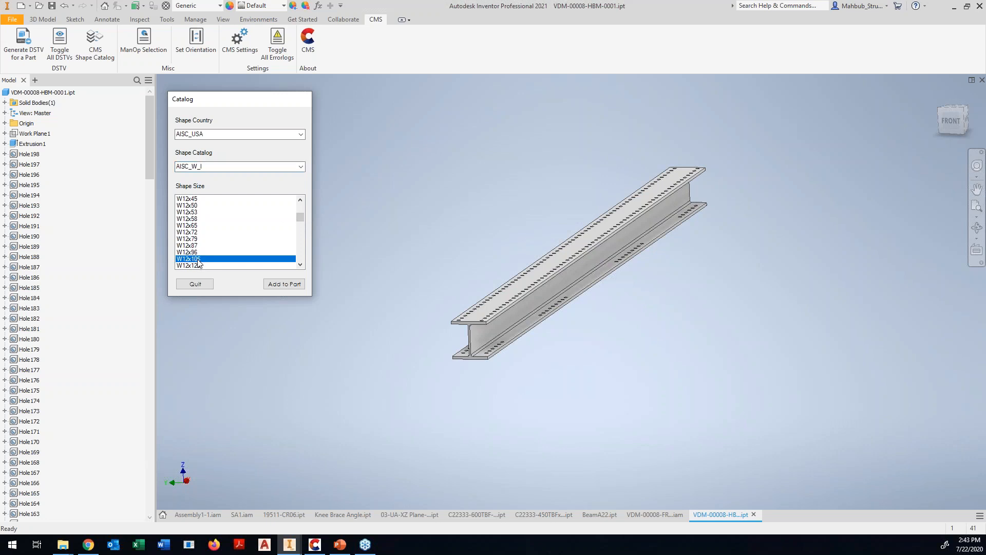
{"action": "left_click", "coordinate": [277, 286]}
{"action": "left_click", "coordinate": [203, 284]}
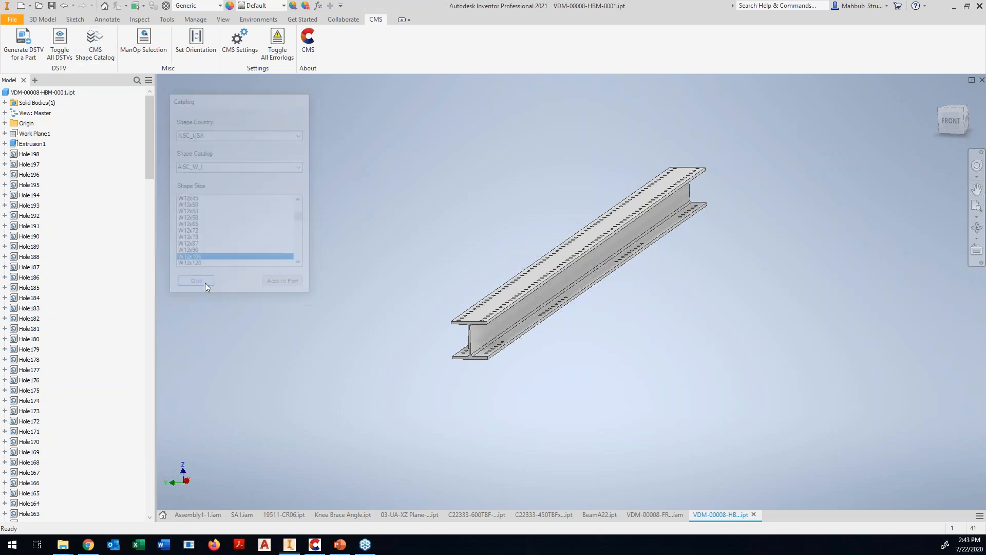
- Generate the DSTV file for the beam part and review its header entries, from the identification lines to the material
{"action": "left_click", "coordinate": [29, 55]}
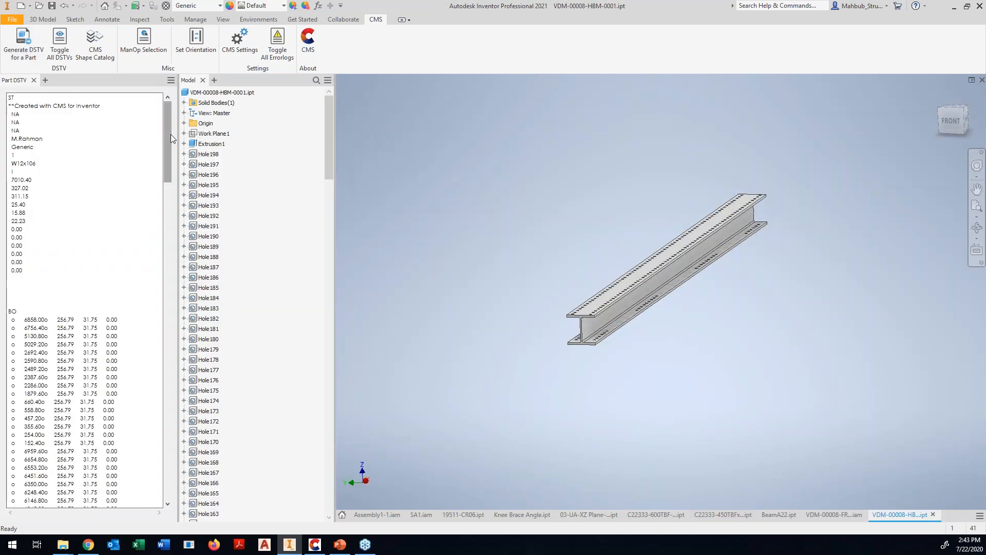
{"action": "double_click", "coordinate": [20, 115]}
{"action": "double_click", "coordinate": [21, 122]}
{"action": "double_click", "coordinate": [24, 130]}
{"action": "double_click", "coordinate": [23, 115]}
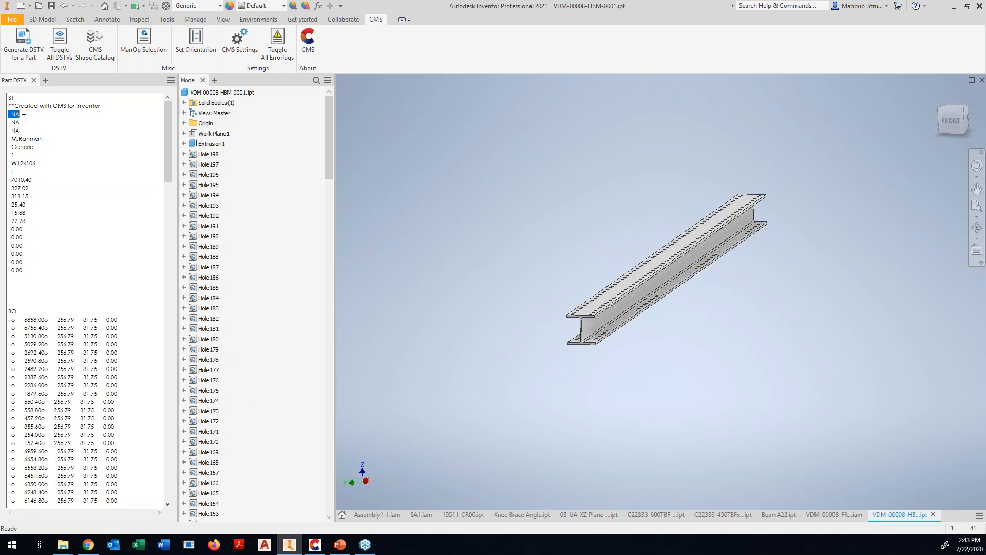
{"action": "double_click", "coordinate": [24, 122]}
{"action": "double_click", "coordinate": [27, 130]}
{"action": "double_click", "coordinate": [46, 139]}
{"action": "double_click", "coordinate": [96, 144]}
{"action": "left_click", "coordinate": [529, 184]}
{"action": "double_click", "coordinate": [38, 146]}
{"action": "double_click", "coordinate": [82, 138]}
- Locate VDM-00008-HBM-0001.nc1 in the C:\Temp\CMS\Inventor folder and copy the folder's path
{"action": "left_click", "coordinate": [67, 547]}
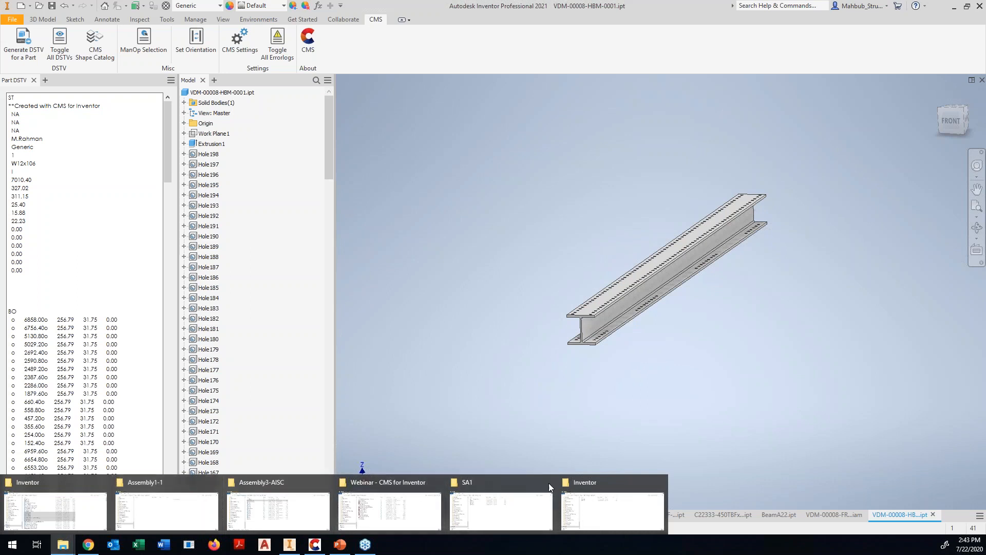
{"action": "left_click", "coordinate": [491, 507]}
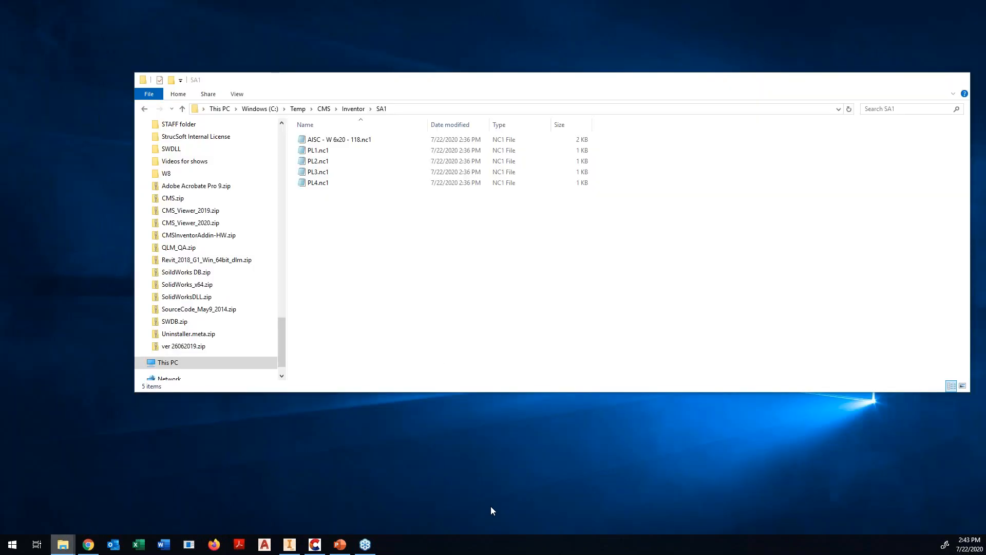
{"action": "left_click", "coordinate": [354, 108]}
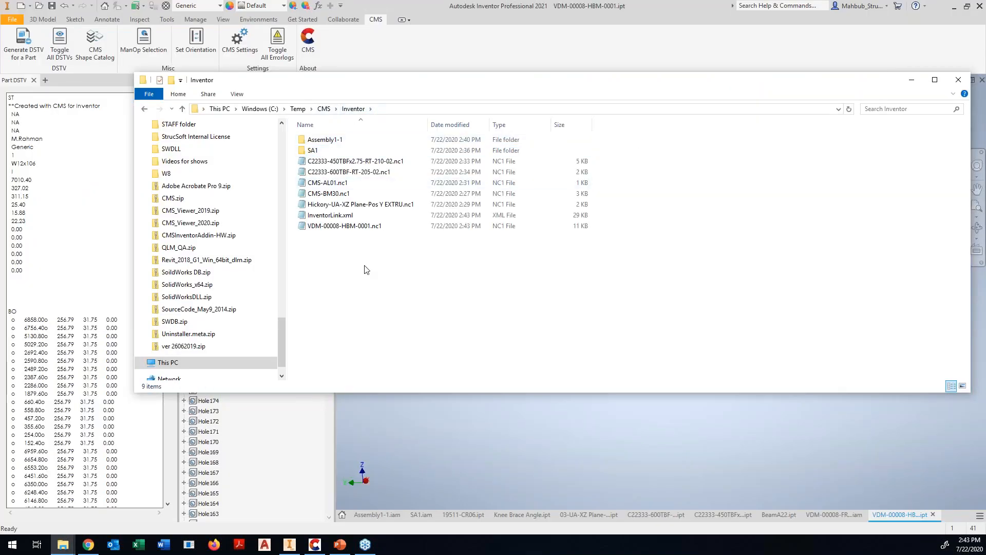
{"action": "left_click", "coordinate": [347, 228]}
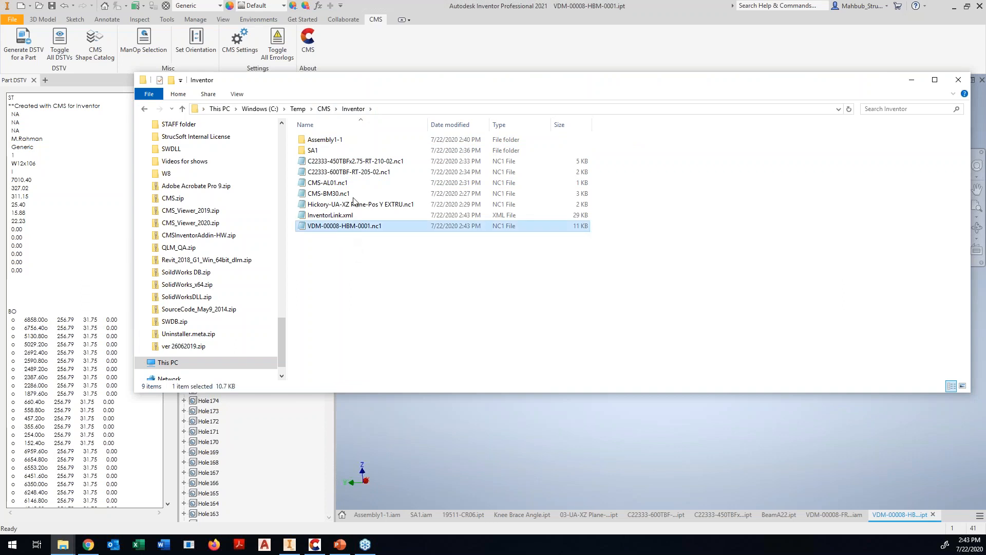
{"action": "left_click_drag", "start_coordinate": [359, 83], "coordinate": [520, 12]}
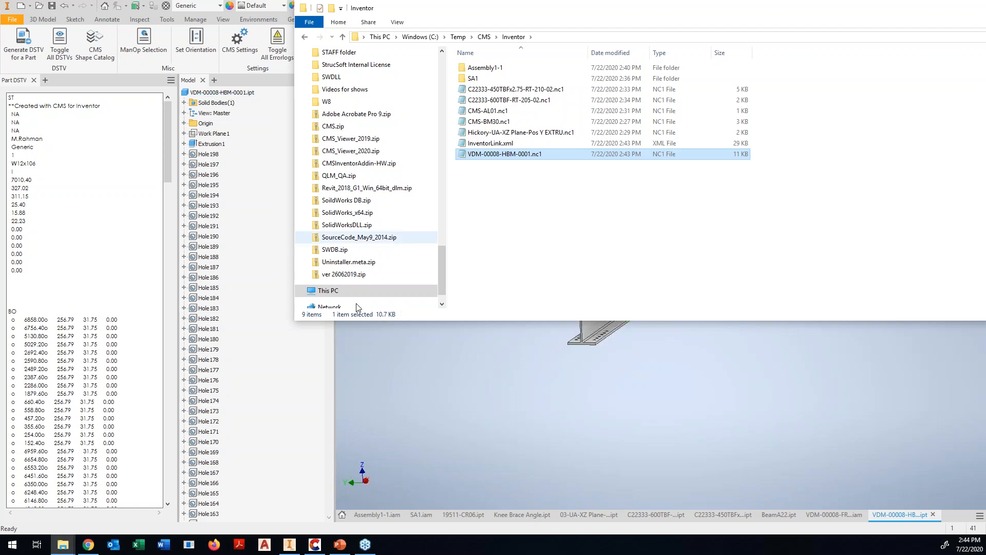
{"action": "left_click", "coordinate": [582, 38]}
{"action": "key", "text": "ctrl+c"}
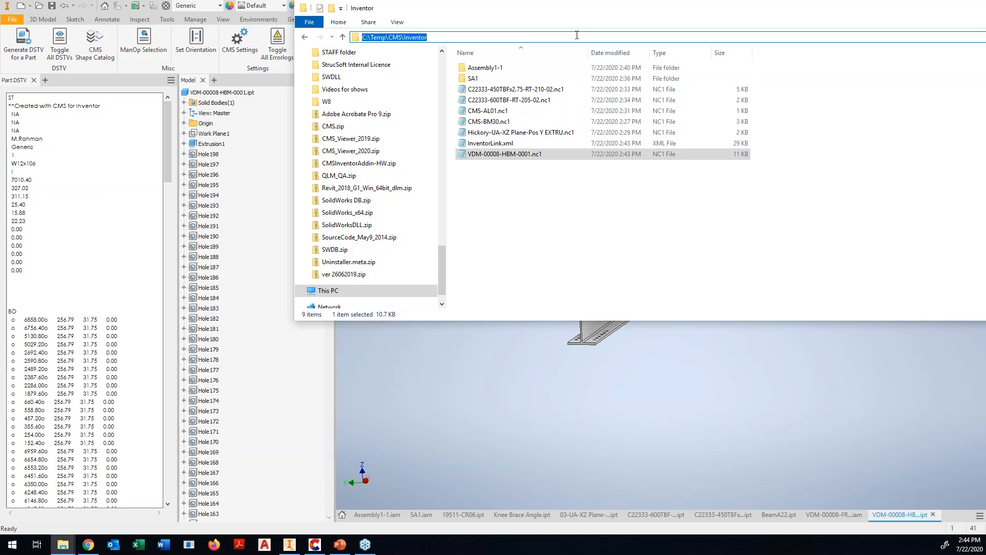
- In the DSTV viewer, load the folder C:\Temp\CMS\Inventor, display VDM-00008-HBM-0001.nc1 and toggle its shape lines
{"action": "left_click", "coordinate": [312, 547]}
{"action": "left_click_drag", "start_coordinate": [195, 61], "coordinate": [7, 61]}
{"action": "key", "text": "ctrl+v"}
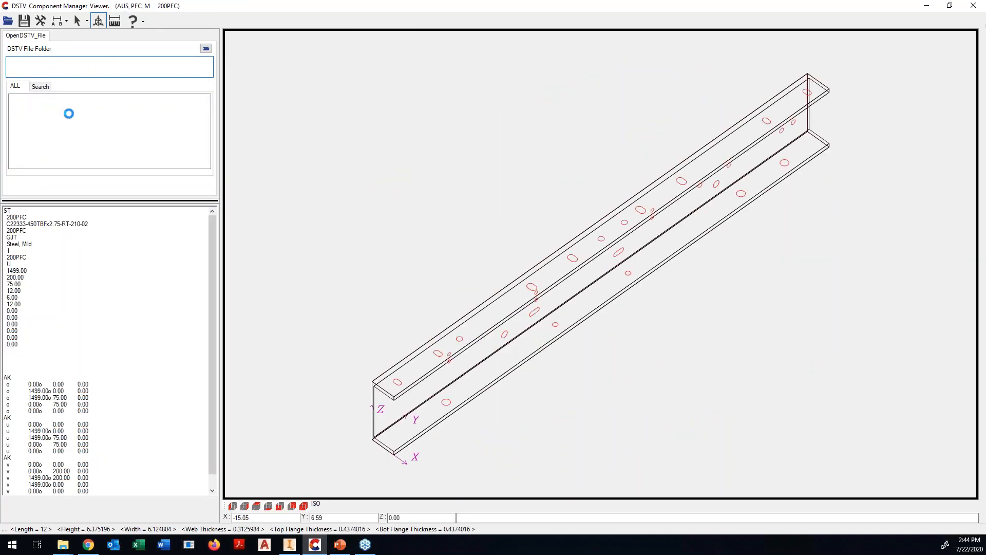
{"action": "left_click", "coordinate": [55, 132]}
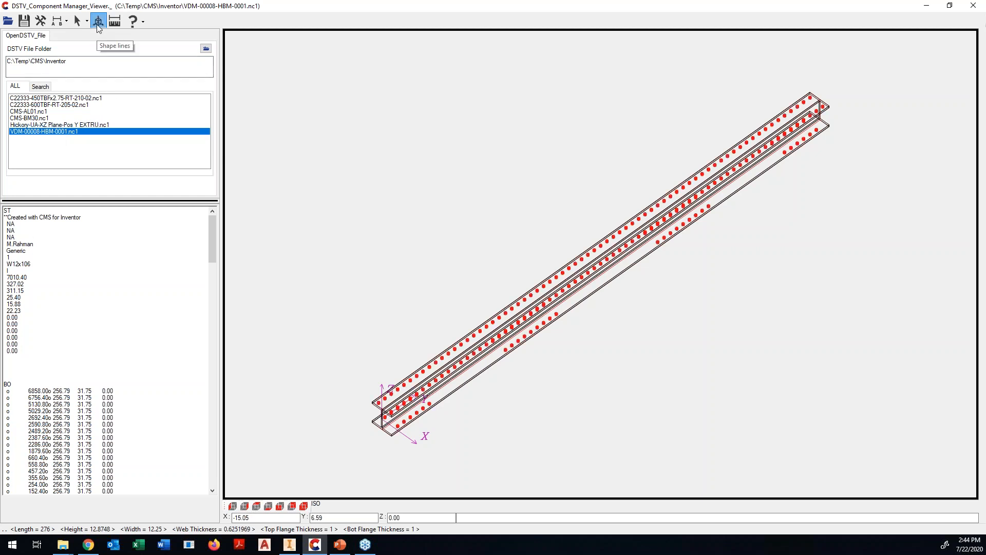
{"action": "left_click", "coordinate": [98, 22]}
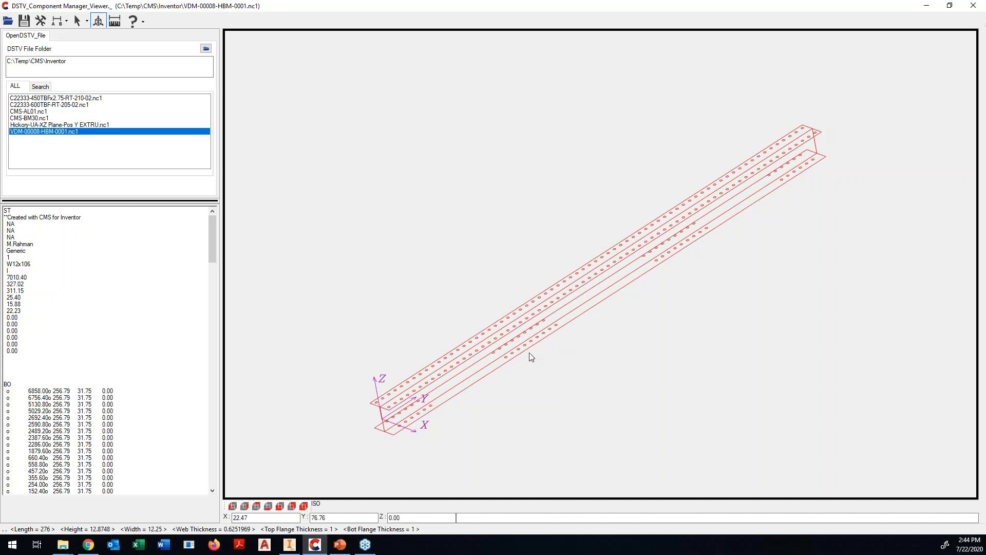
- Back in Inventor, import the IGES file AS 200PFC 1560212381570.igs from the Webinar - CMS for Inventor folder with the default import options
{"action": "left_click", "coordinate": [297, 546]}
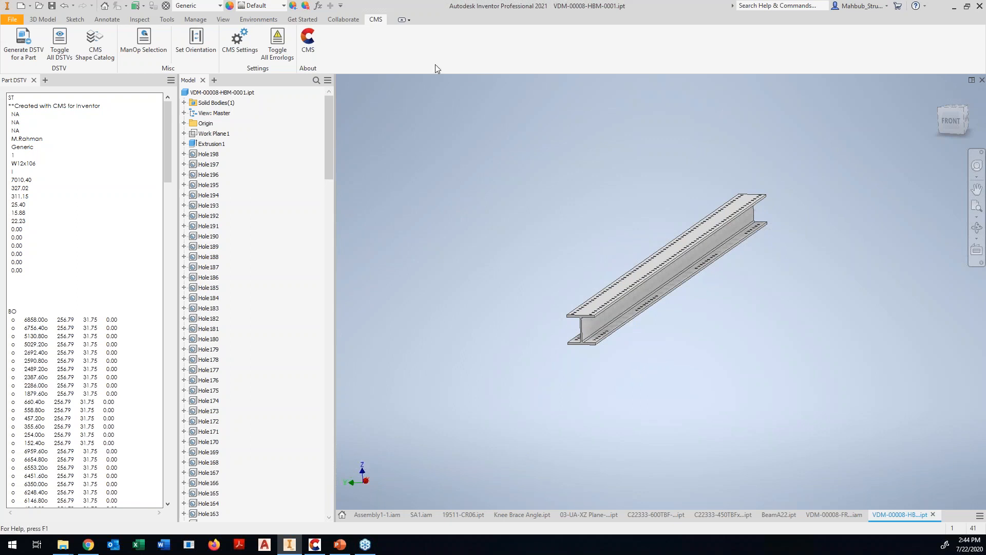
{"action": "left_click", "coordinate": [40, 6]}
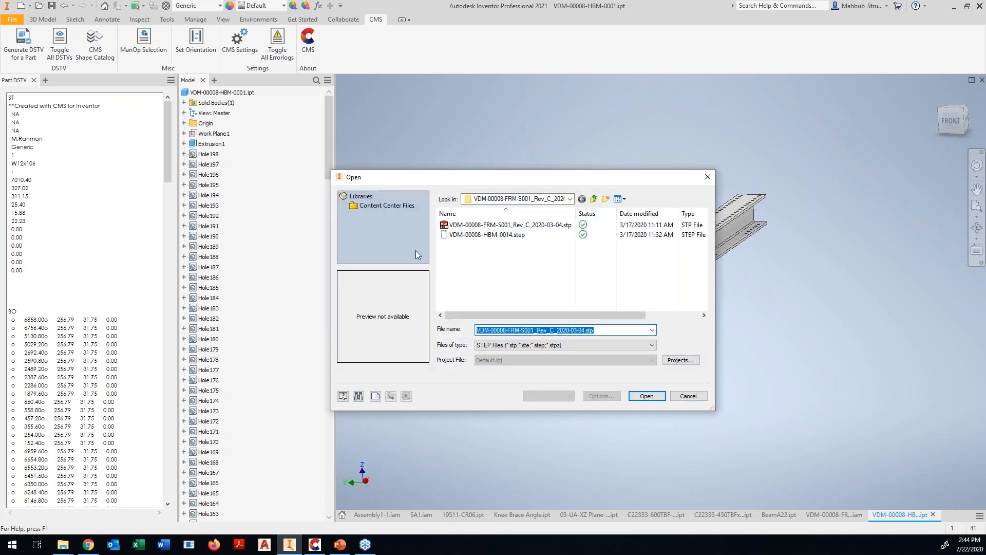
{"action": "left_click", "coordinate": [572, 347]}
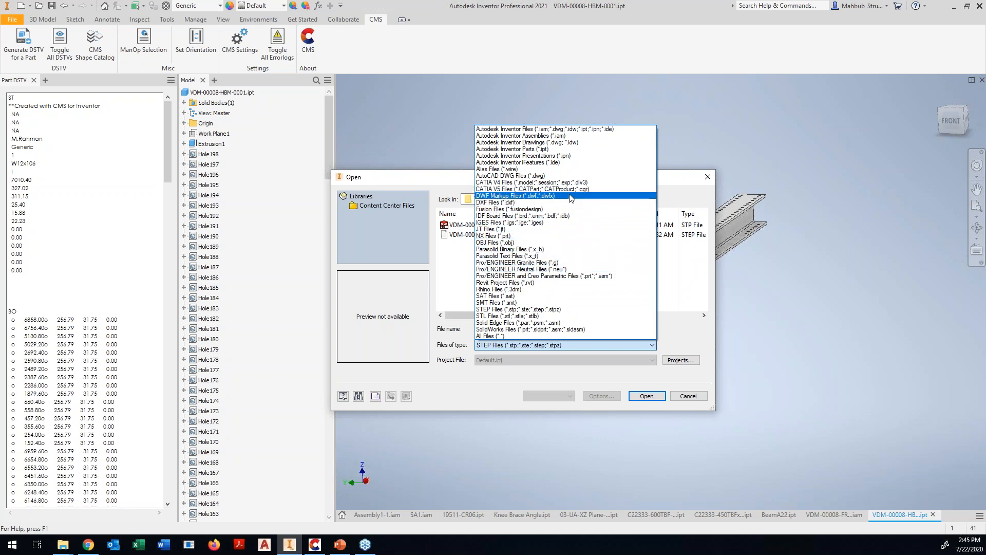
{"action": "left_click", "coordinate": [566, 222]}
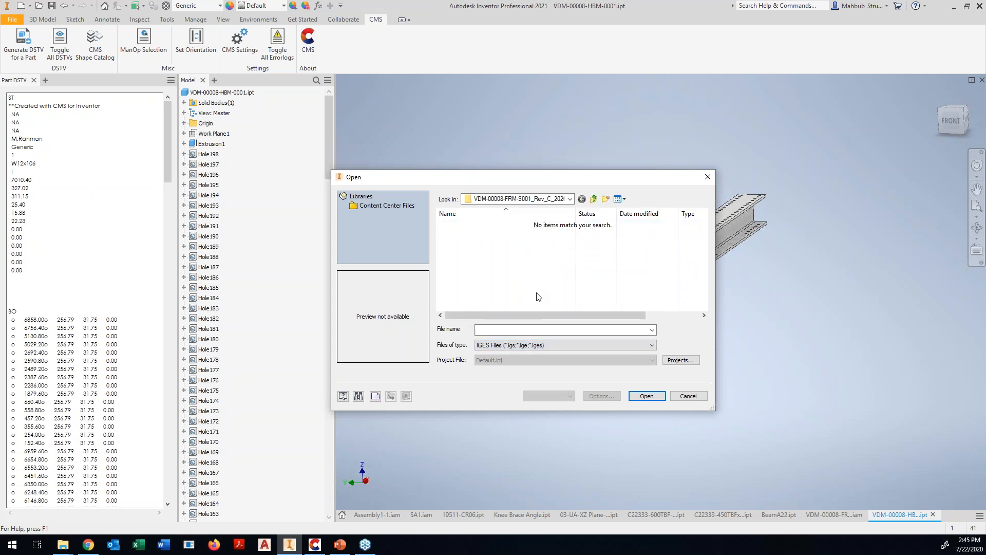
{"action": "left_click", "coordinate": [570, 199]}
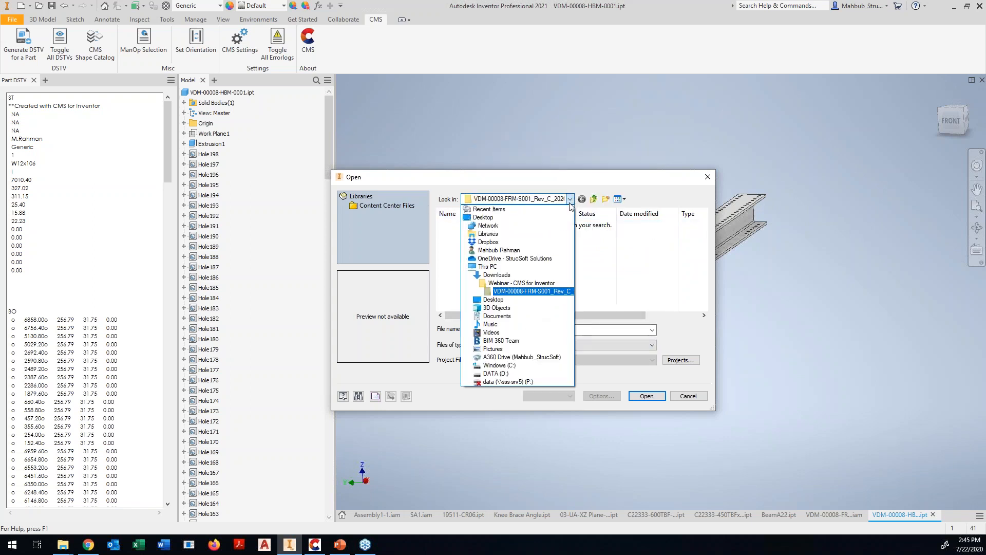
{"action": "left_click", "coordinate": [536, 283]}
{"action": "left_click", "coordinate": [490, 236]}
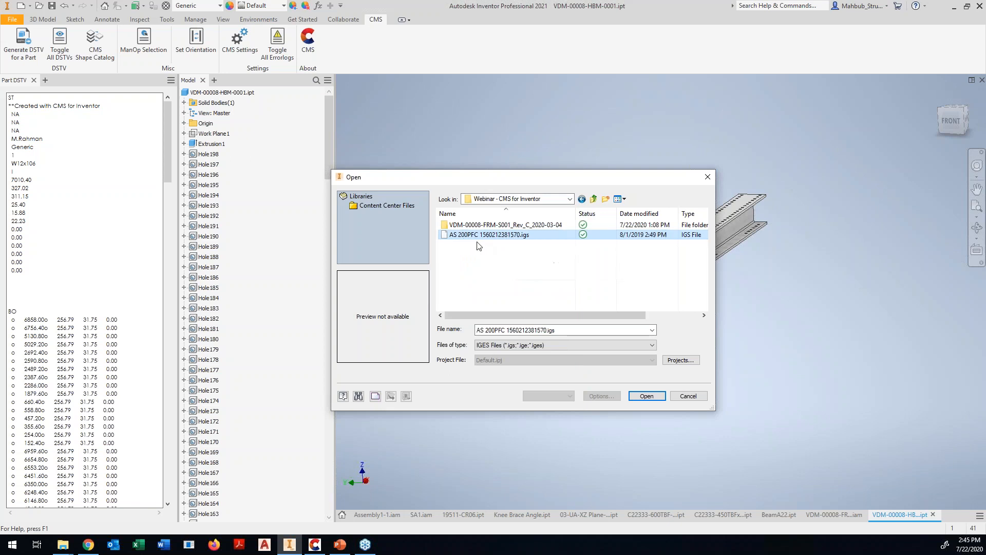
{"action": "left_click", "coordinate": [646, 396]}
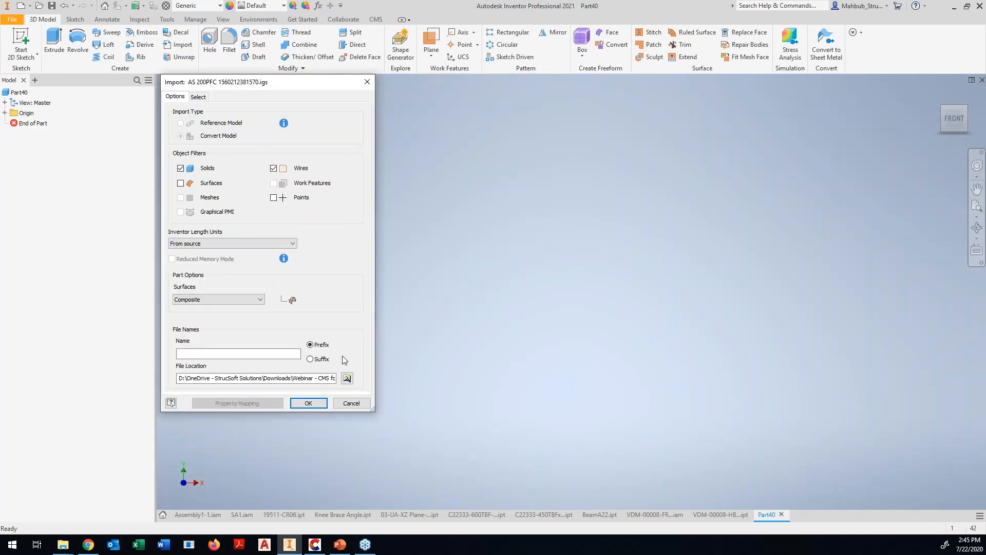
{"action": "left_click", "coordinate": [309, 404]}
{"action": "key", "text": "alt+Tab"}
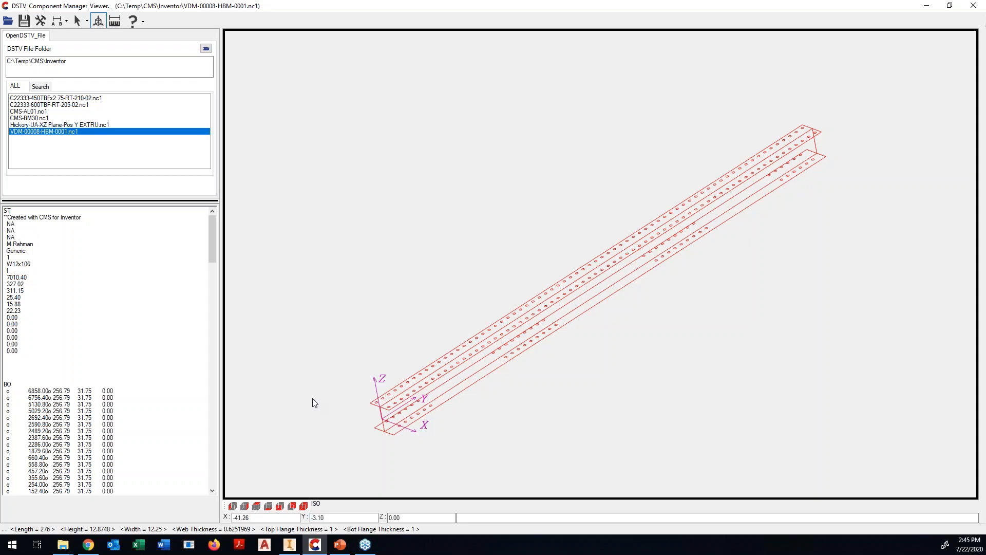
{"action": "left_click", "coordinate": [290, 544]}
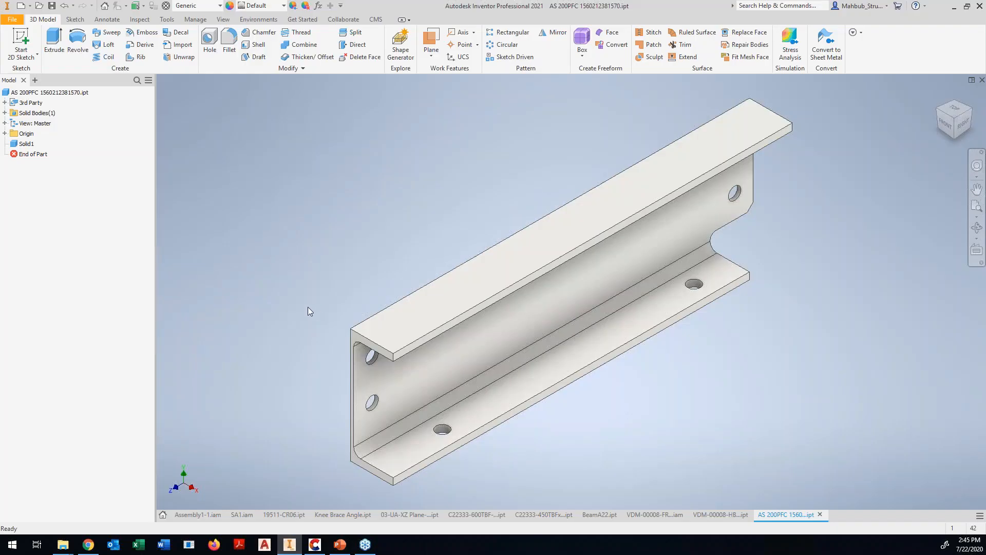
- Run automatic feature recognition on all faces of the channel's Solid1, covering extrusions, revolutions, holes, fillets and chamfers
{"action": "right_click", "coordinate": [22, 147]}
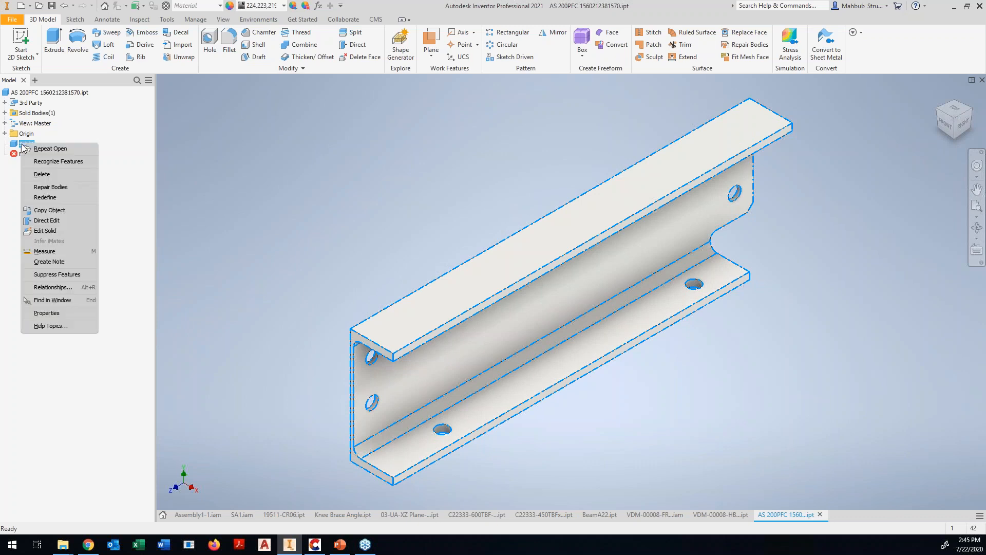
{"action": "left_click", "coordinate": [74, 163]}
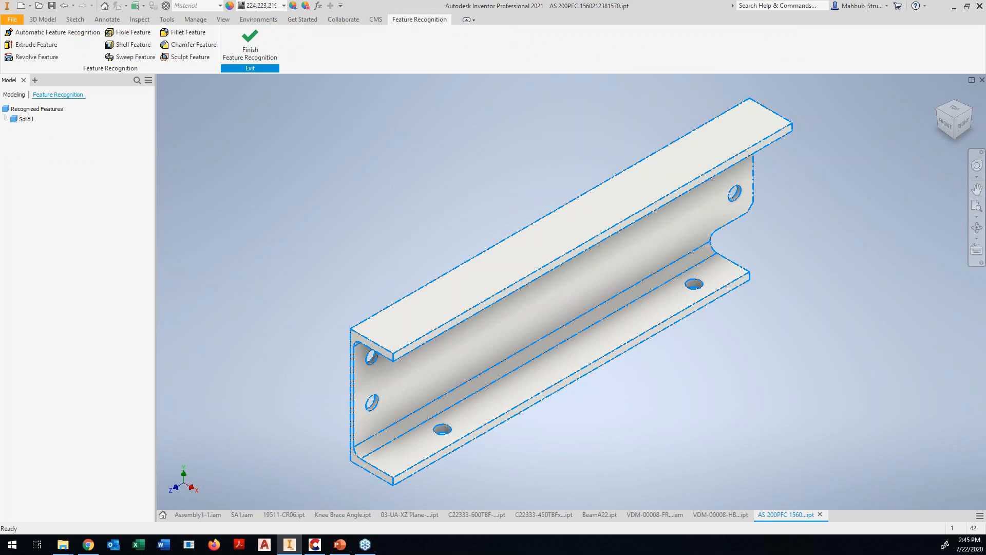
{"action": "left_click", "coordinate": [36, 34]}
{"action": "left_click_drag", "start_coordinate": [351, 131], "coordinate": [355, 169]}
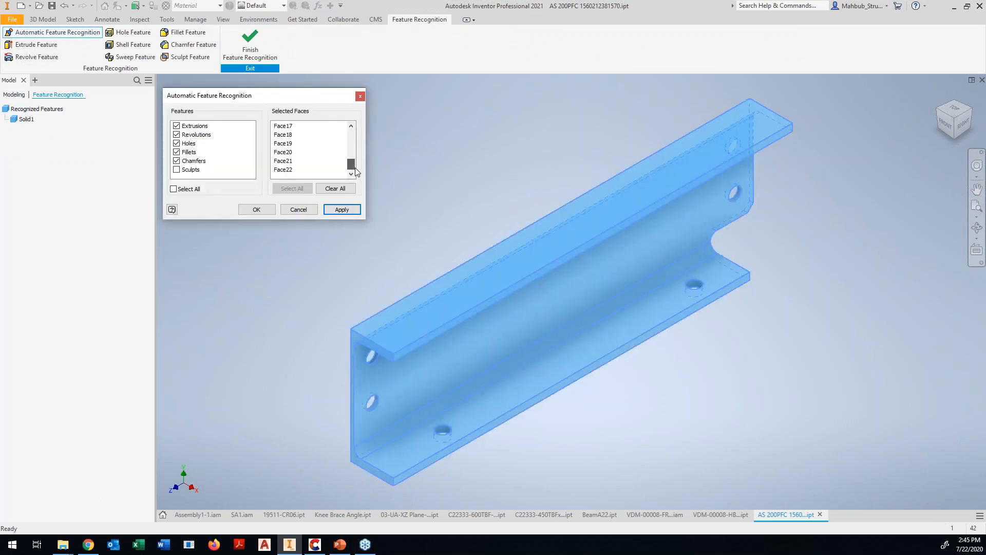
{"action": "left_click", "coordinate": [284, 169]}
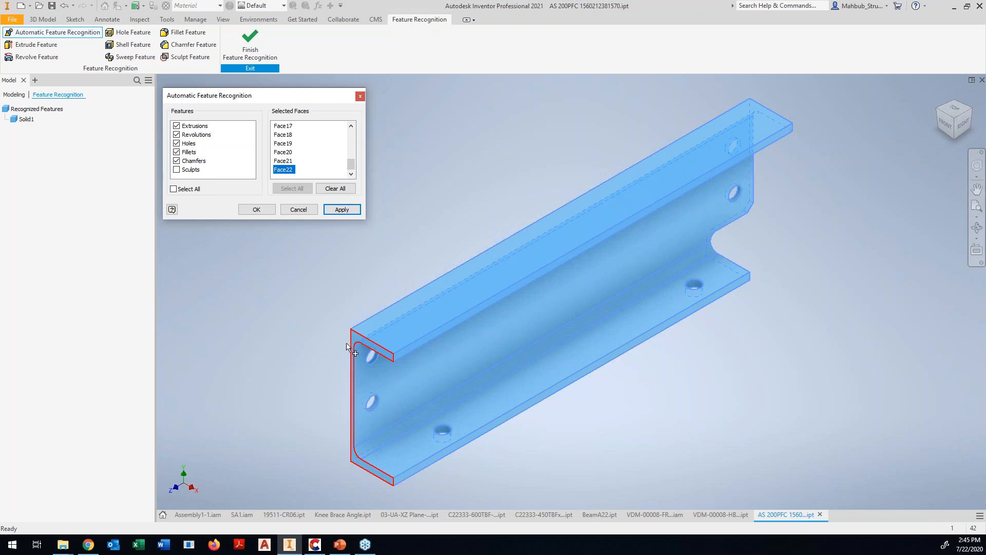
{"action": "left_click", "coordinate": [255, 210]}
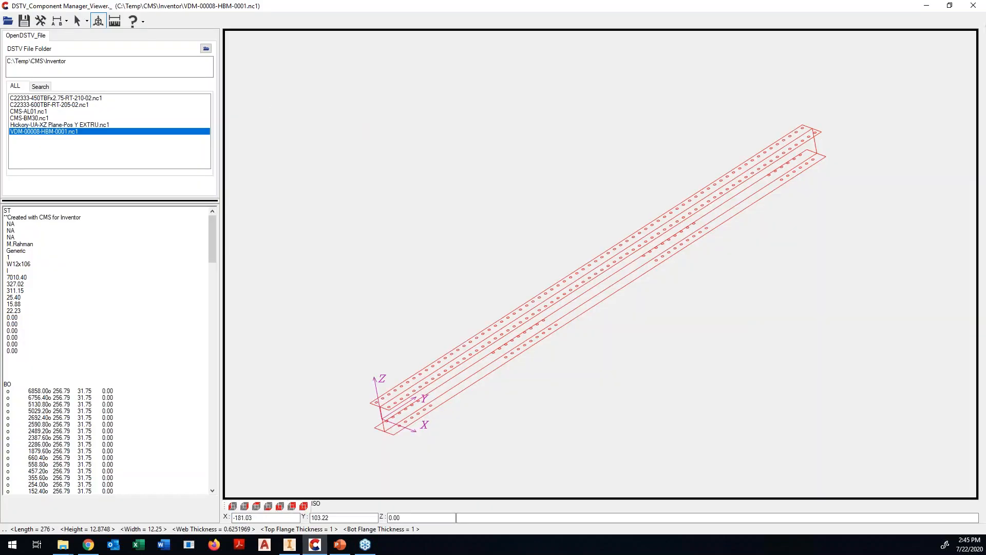
{"action": "key", "text": "alt+Tab"}
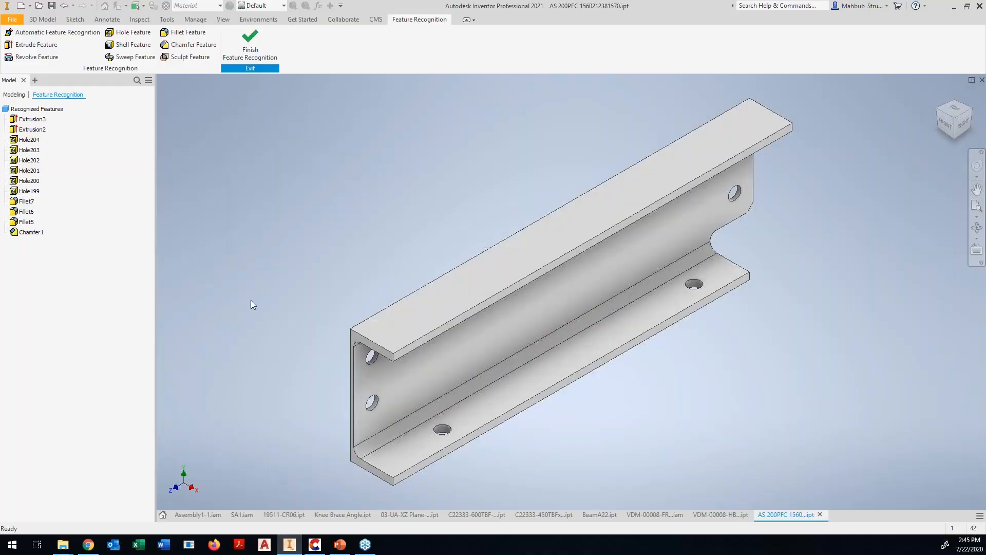
- Finish feature recognition and try to create the channel's recognized features, accepting the ones listed with creation errors
{"action": "left_click", "coordinate": [265, 47]}
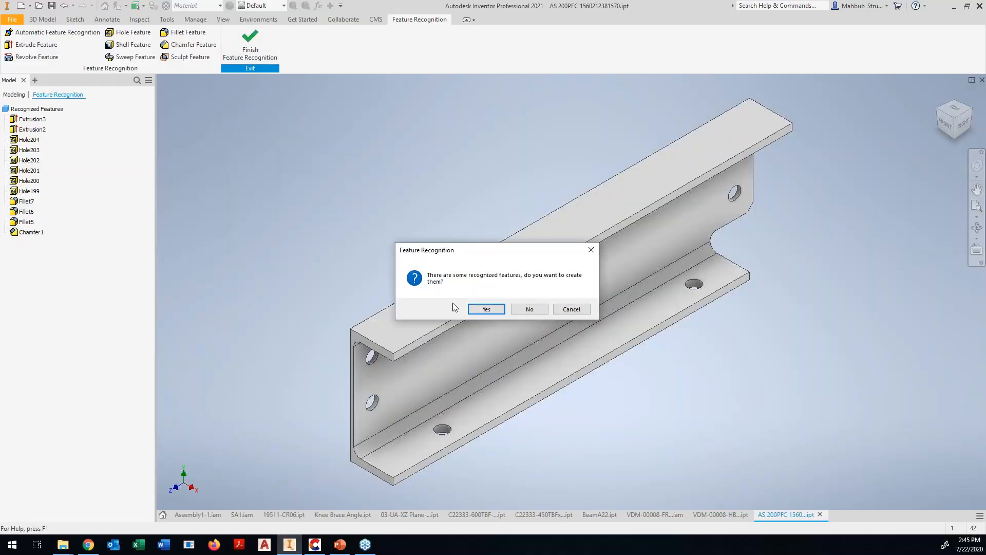
{"action": "left_click", "coordinate": [486, 309]}
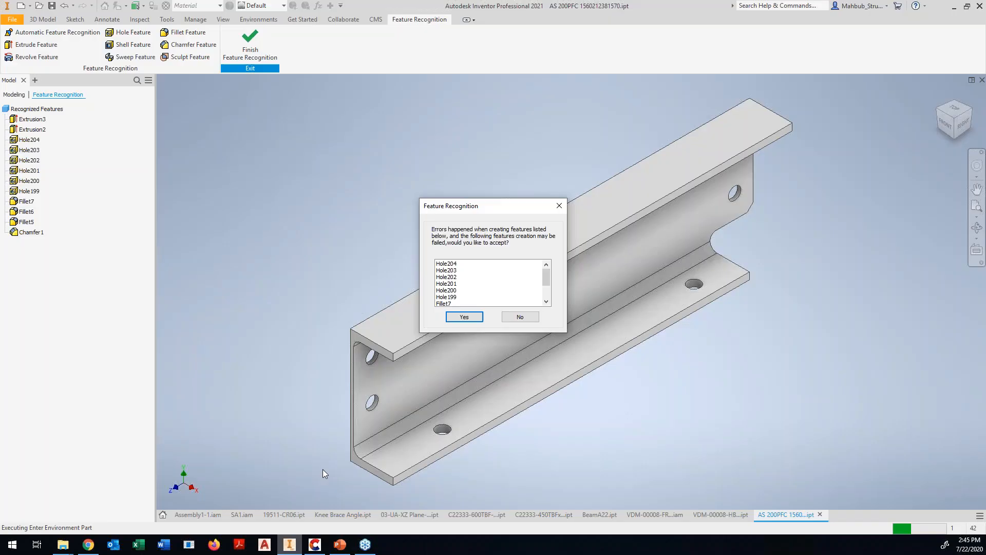
{"action": "left_click_drag", "start_coordinate": [546, 277], "coordinate": [546, 297]}
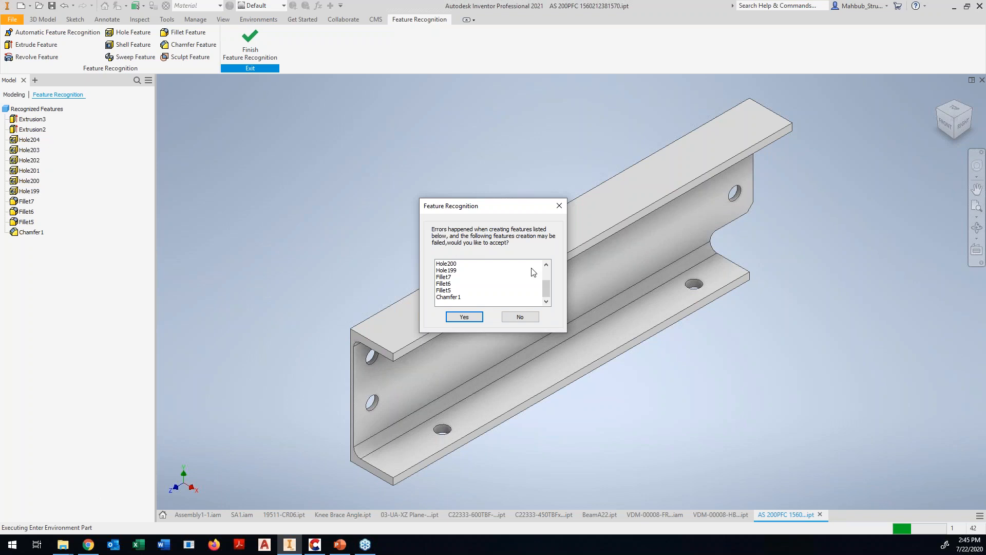
{"action": "left_click_drag", "start_coordinate": [548, 288], "coordinate": [545, 269]}
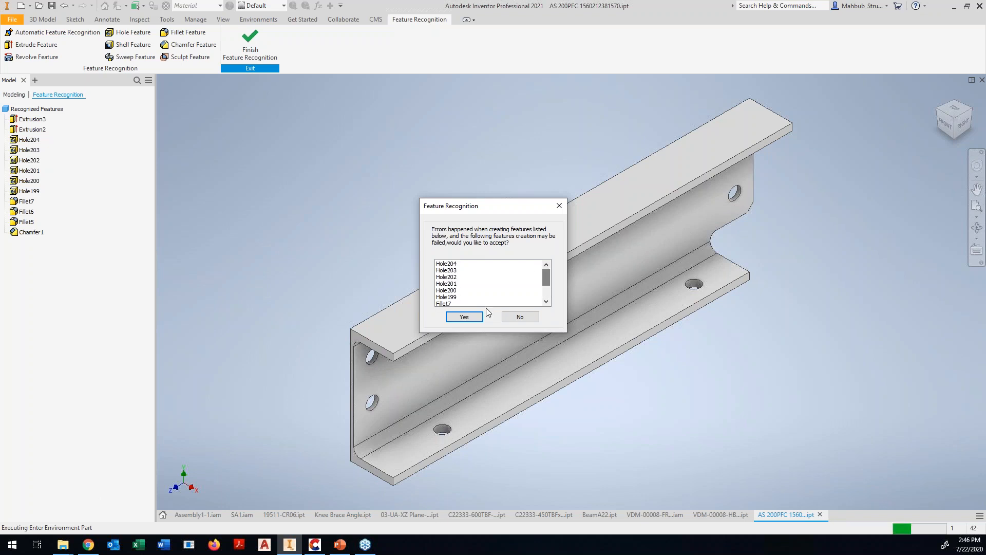
{"action": "left_click", "coordinate": [464, 316]}
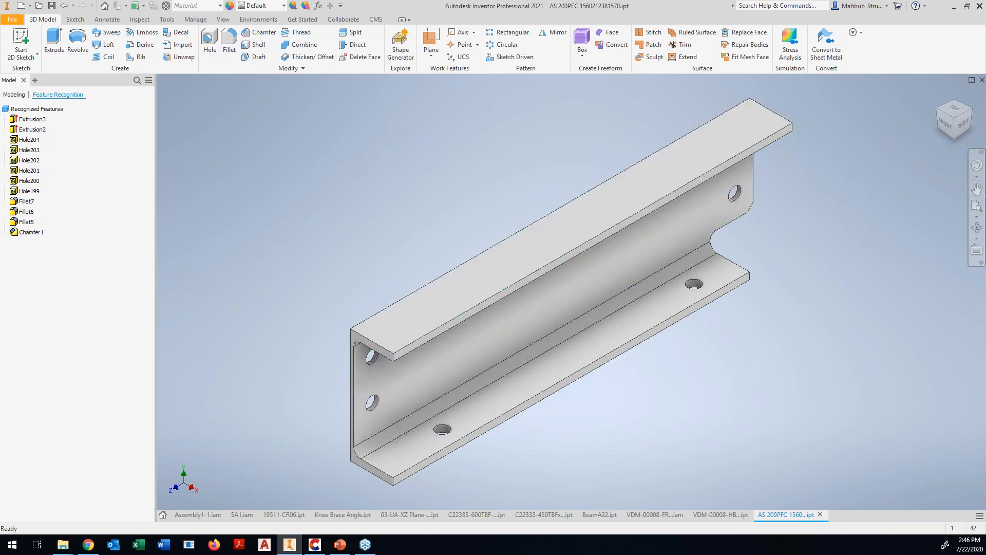
- Close AS 200PFC 1560212381570.ipt and VDM-00008-HBM-0001.ipt without saving their changes
{"action": "left_click", "coordinate": [819, 515]}
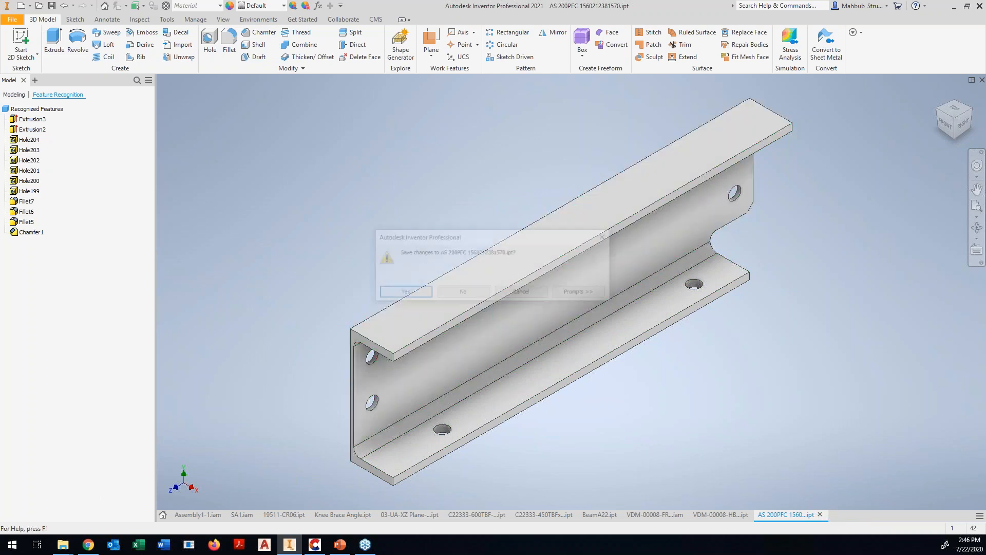
{"action": "left_click", "coordinate": [465, 294]}
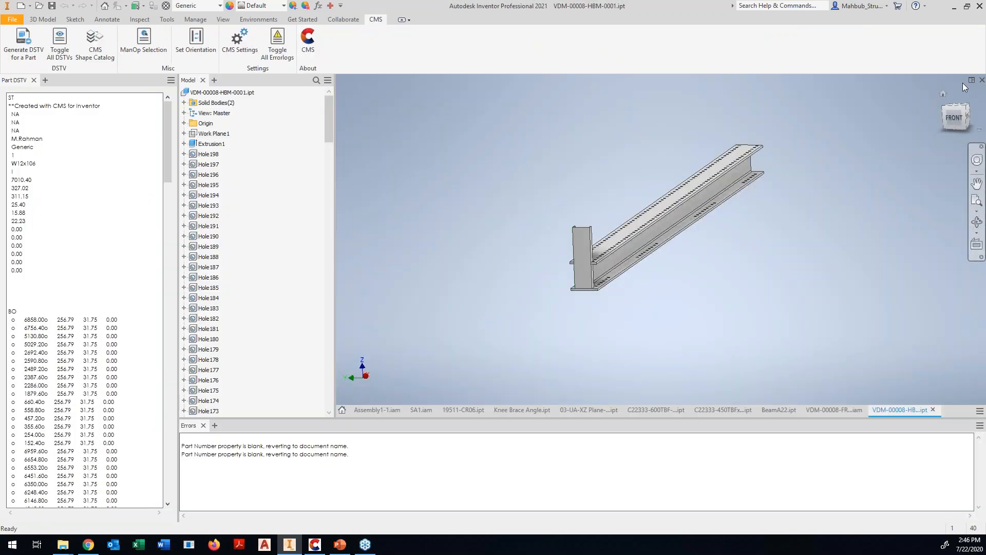
{"action": "left_click", "coordinate": [980, 80]}
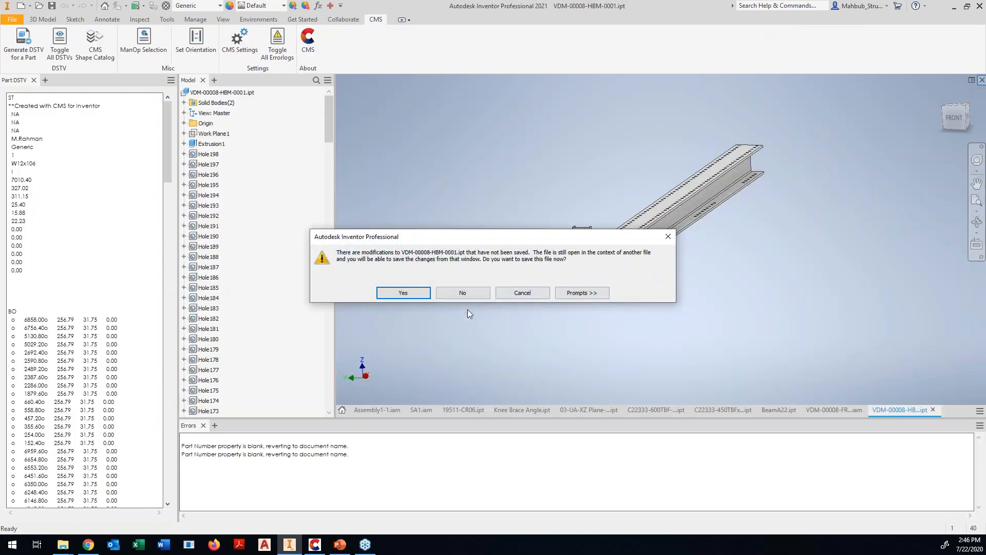
{"action": "left_click", "coordinate": [463, 293]}
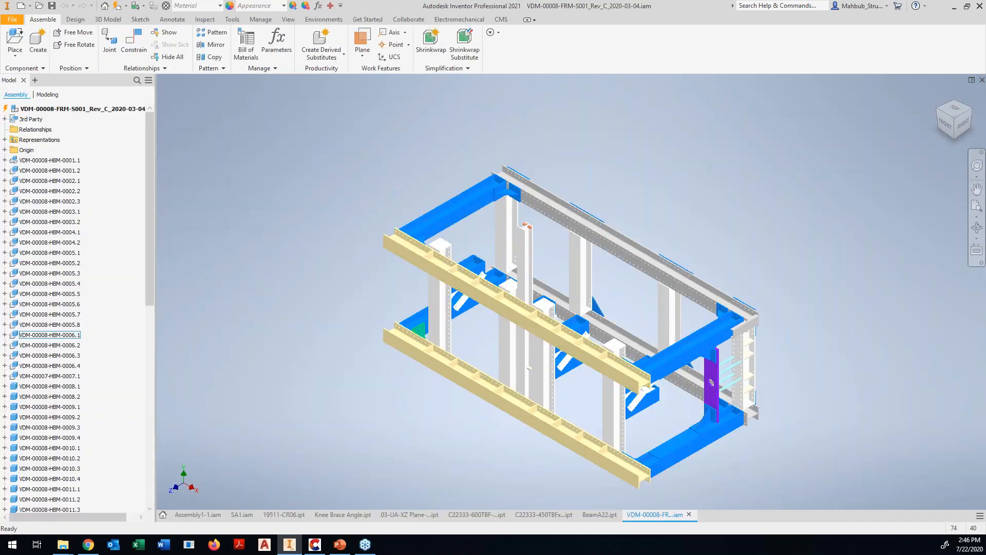
- Import AS 200PFC 1560212381570.igs again from the Webinar - CMS for Inventor folder, listing all file types and keeping the default import options
{"action": "mouse_move", "coordinate": [64, 545]}
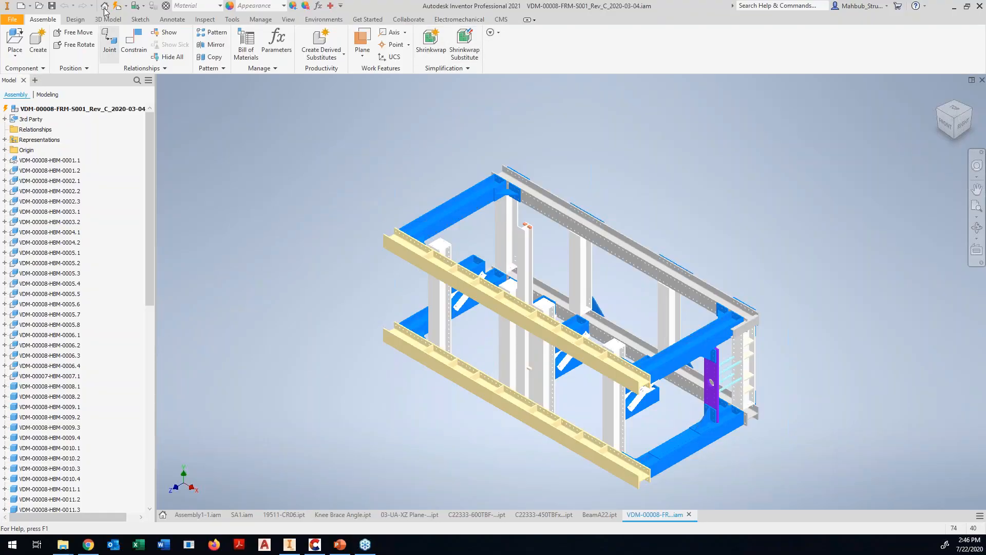
{"action": "left_click", "coordinate": [39, 6]}
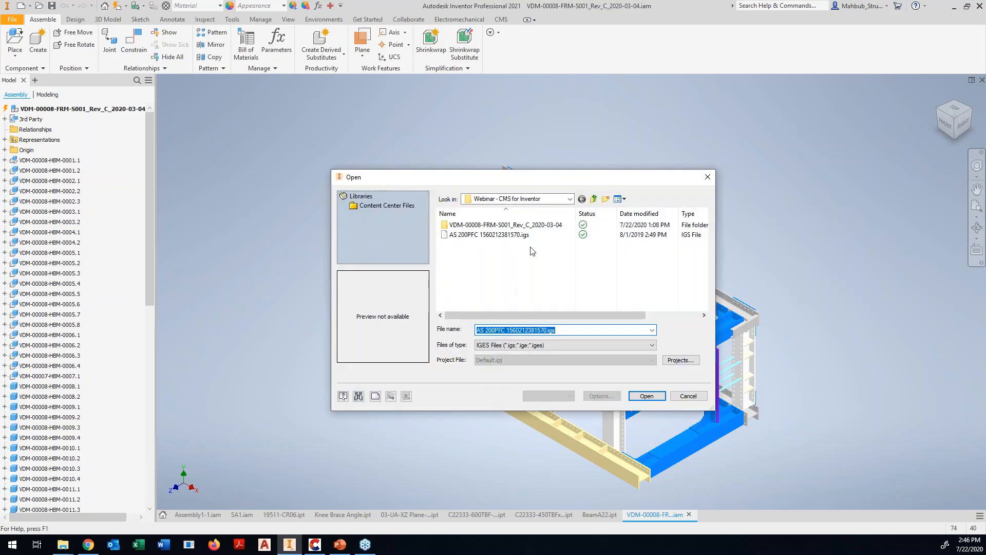
{"action": "left_click", "coordinate": [568, 200]}
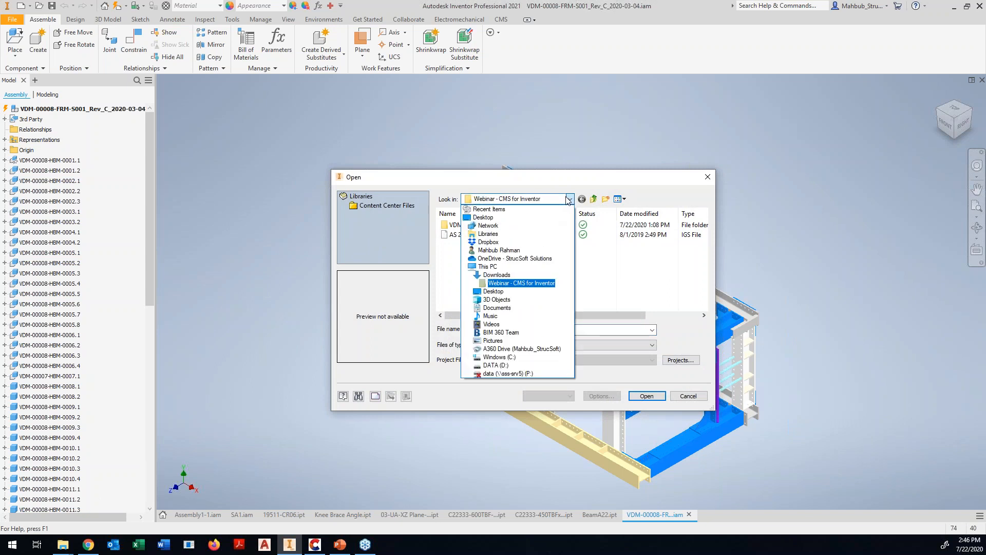
{"action": "left_click", "coordinate": [565, 197]}
{"action": "left_click", "coordinate": [580, 341]}
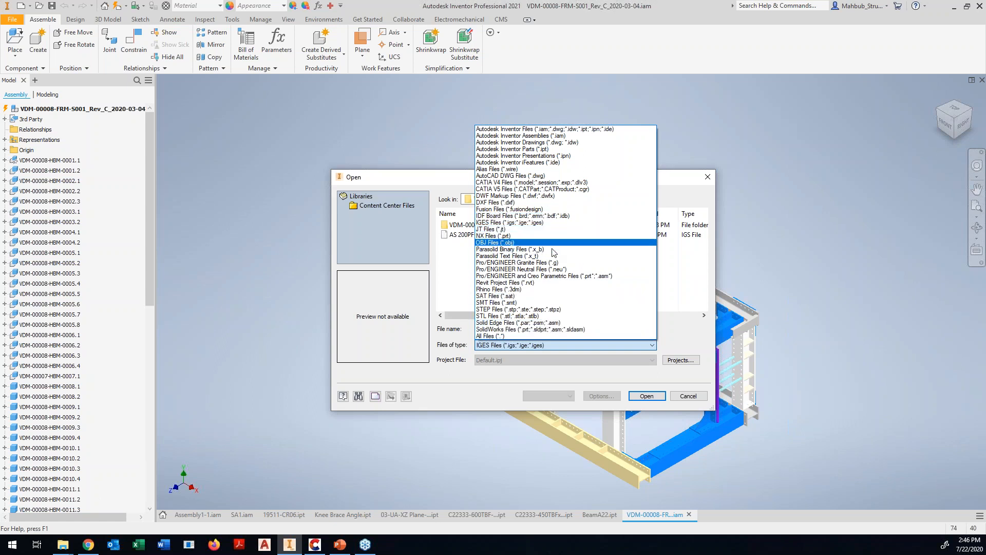
{"action": "left_click", "coordinate": [541, 335]}
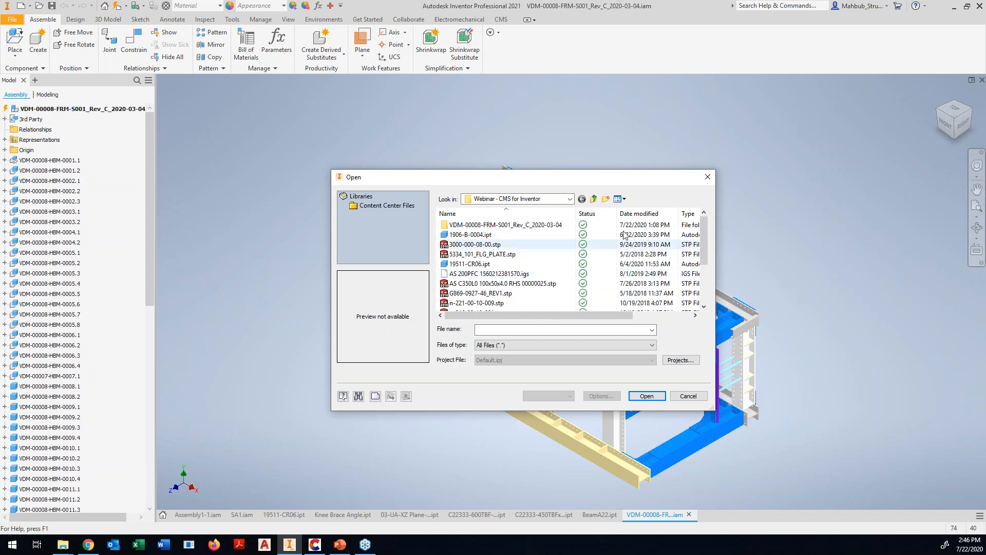
{"action": "left_click", "coordinate": [465, 274]}
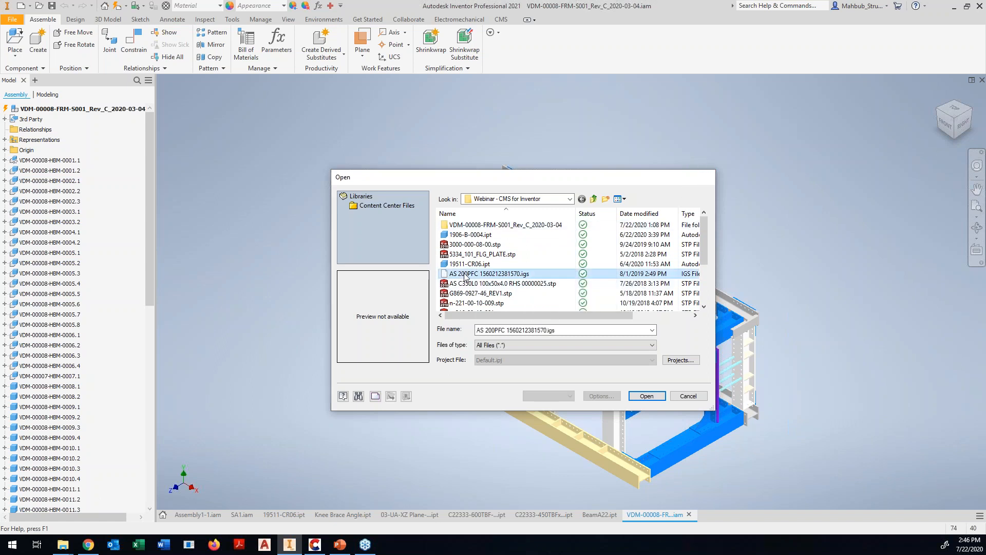
{"action": "double_click", "coordinate": [465, 274]}
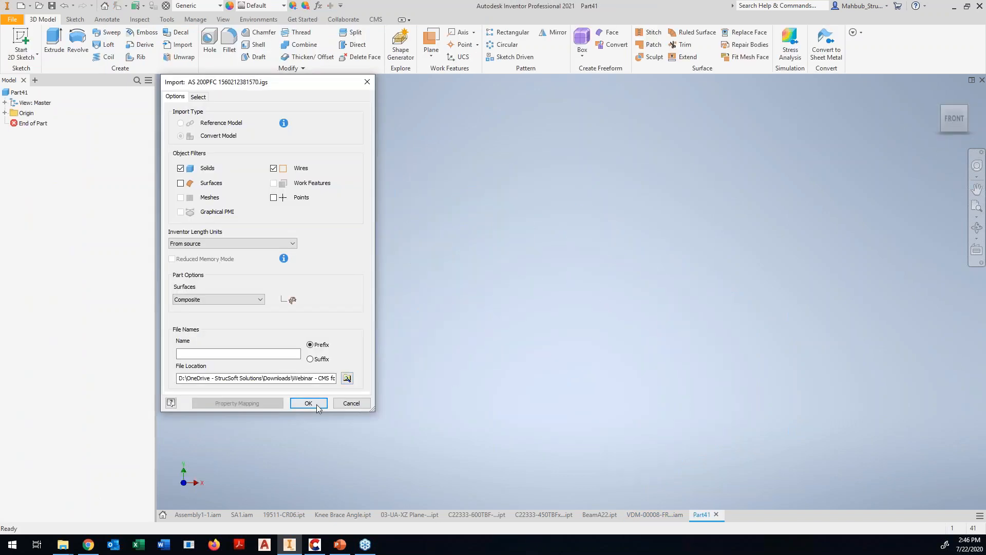
{"action": "left_click", "coordinate": [314, 403]}
- Run automatic feature recognition on all 22 faces of the channel's solid for extrusions, revolutions, holes, fillets and chamfers
{"action": "left_click", "coordinate": [29, 146]}
{"action": "right_click", "coordinate": [28, 148]}
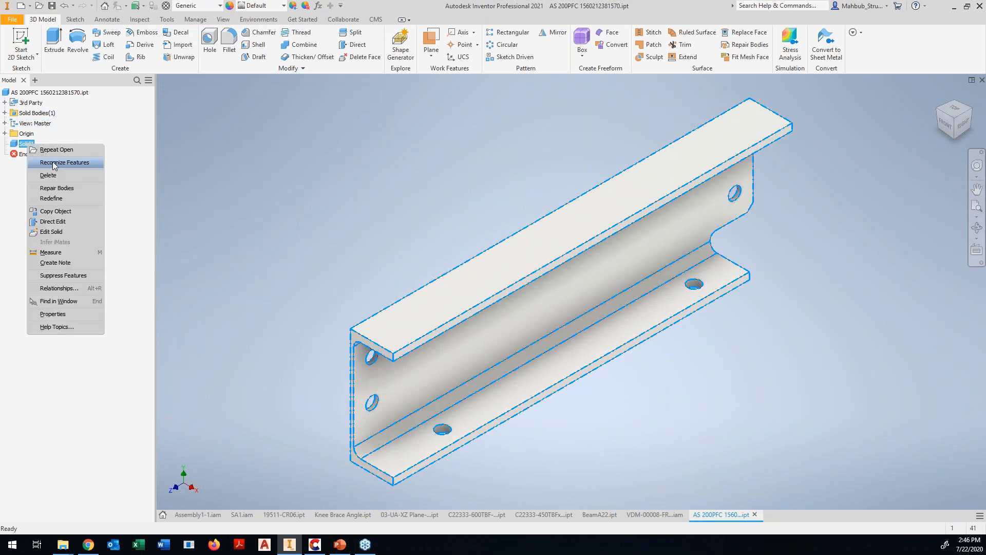
{"action": "left_click", "coordinate": [41, 161]}
{"action": "left_click", "coordinate": [51, 32]}
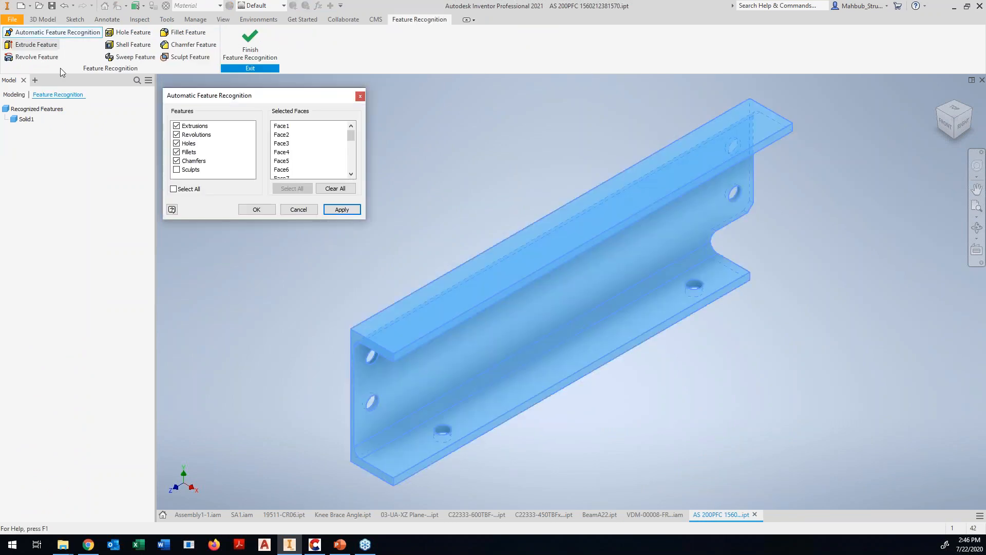
{"action": "left_click_drag", "start_coordinate": [353, 137], "coordinate": [354, 174]}
{"action": "left_click", "coordinate": [285, 170]}
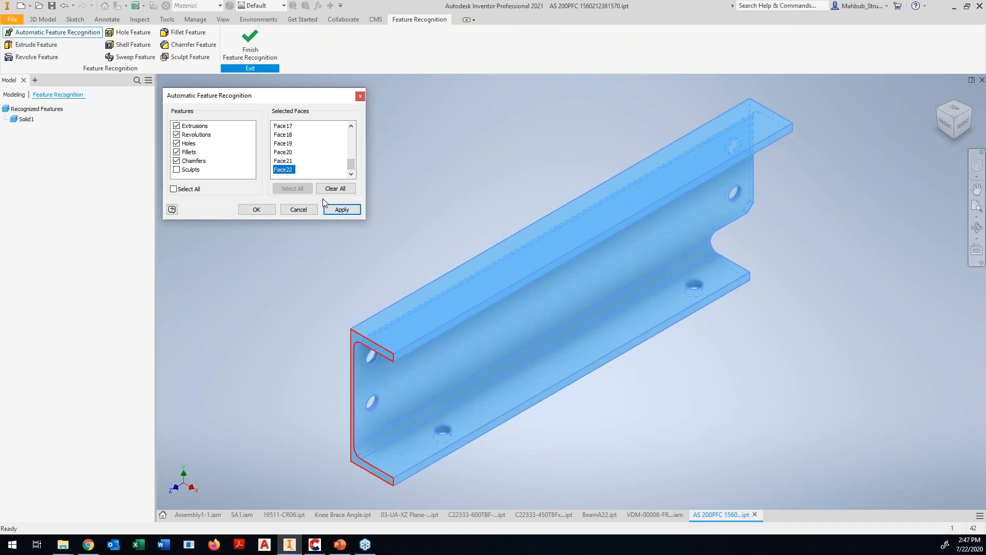
{"action": "left_click", "coordinate": [265, 209]}
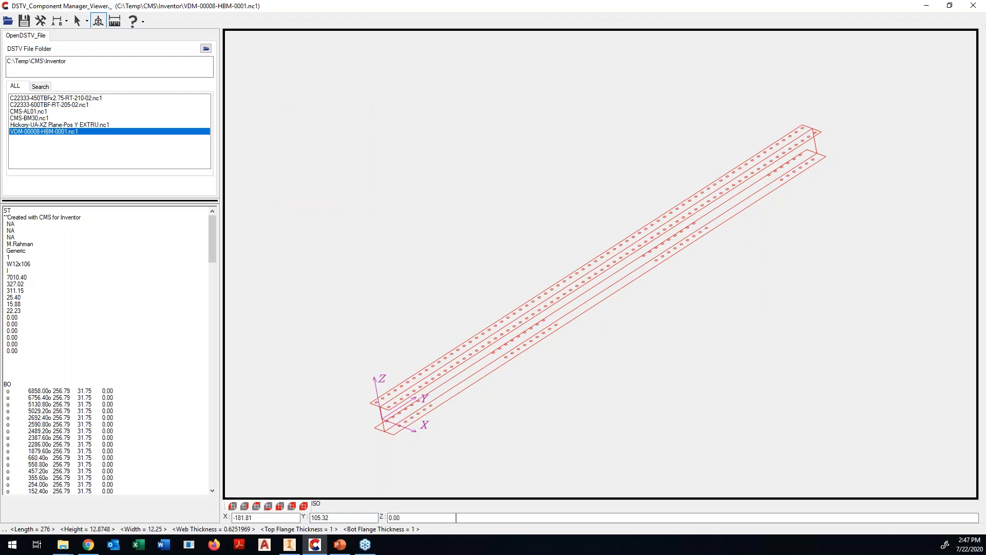
{"action": "left_click", "coordinate": [290, 544]}
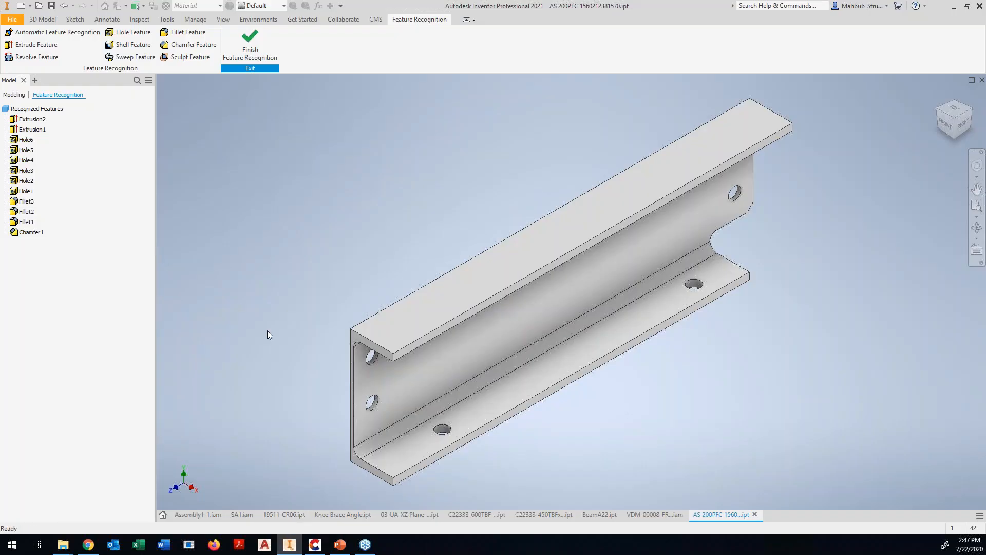
- Finish feature recognition, create the recognized features, and highlight Sketch1 under Extrusion2
{"action": "left_click", "coordinate": [250, 44]}
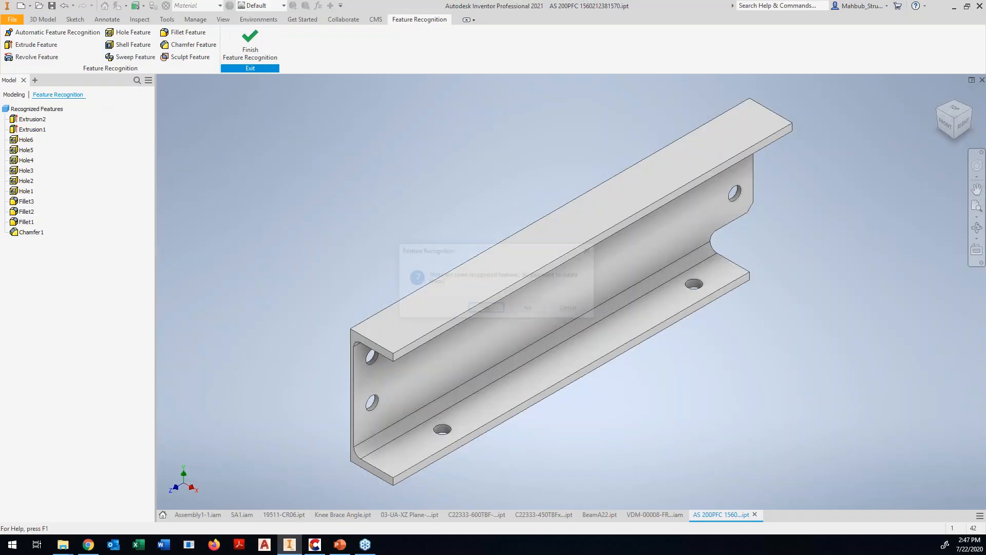
{"action": "left_click", "coordinate": [490, 311]}
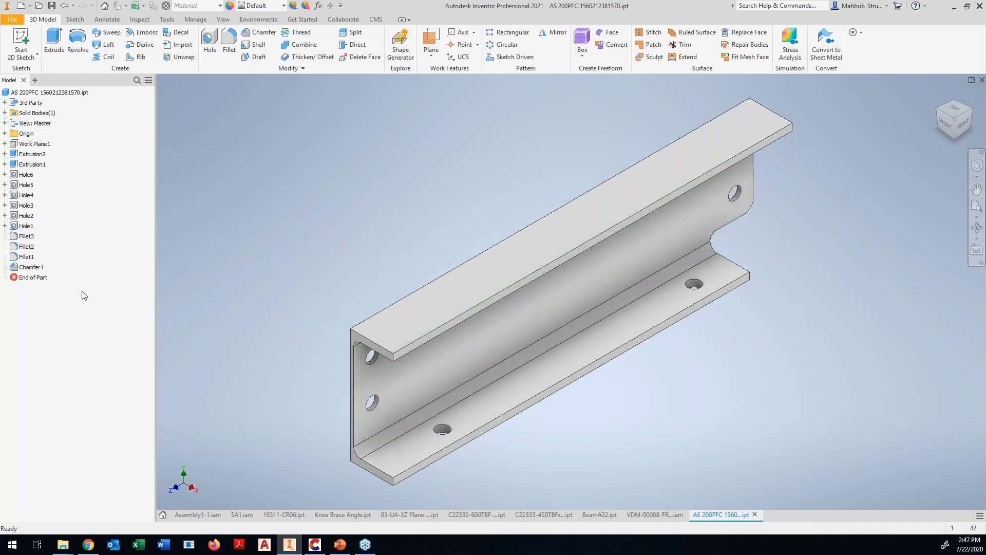
{"action": "left_click", "coordinate": [5, 154]}
{"action": "left_click", "coordinate": [36, 164]}
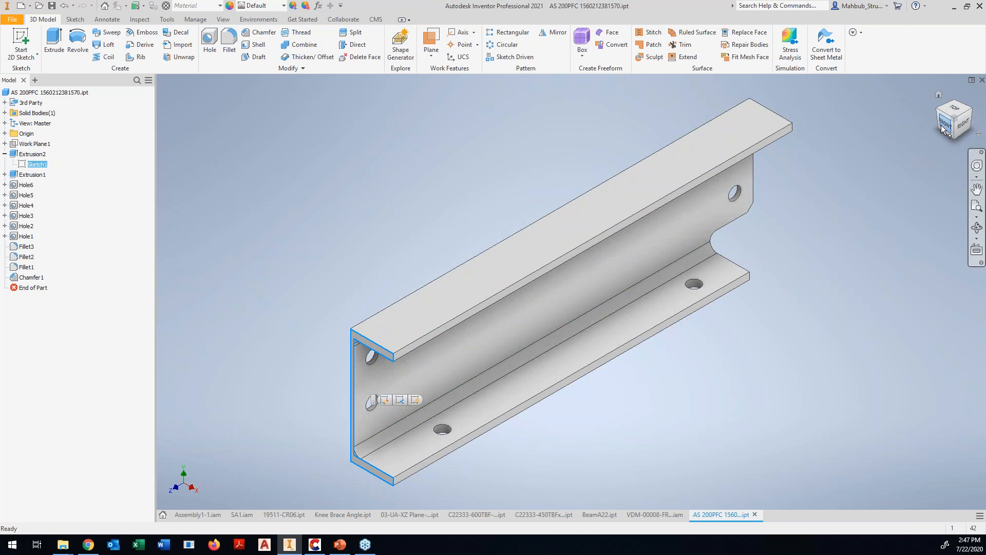
- Set the Stock Number in the channel part's iProperties to 200PFC
{"action": "left_click", "coordinate": [377, 20]}
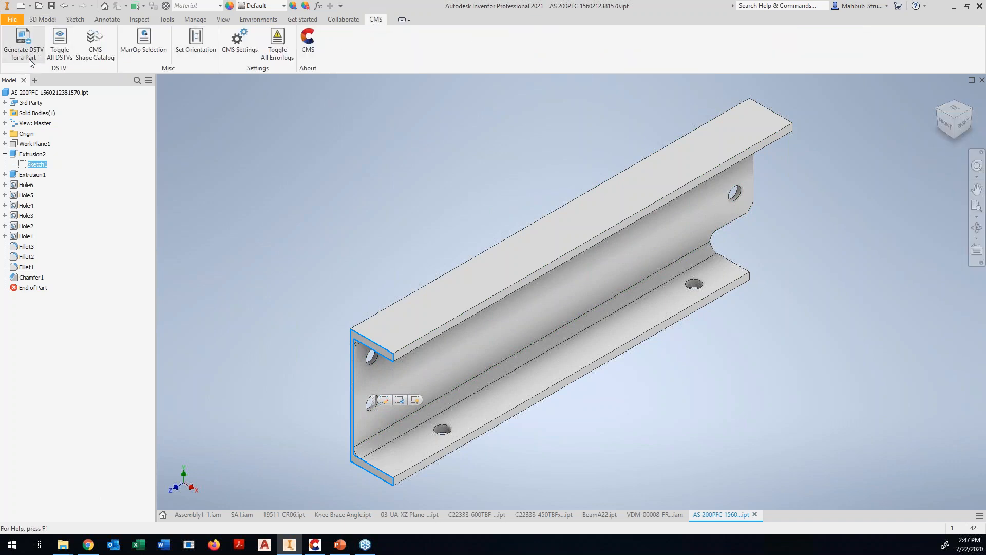
{"action": "right_click", "coordinate": [60, 95]}
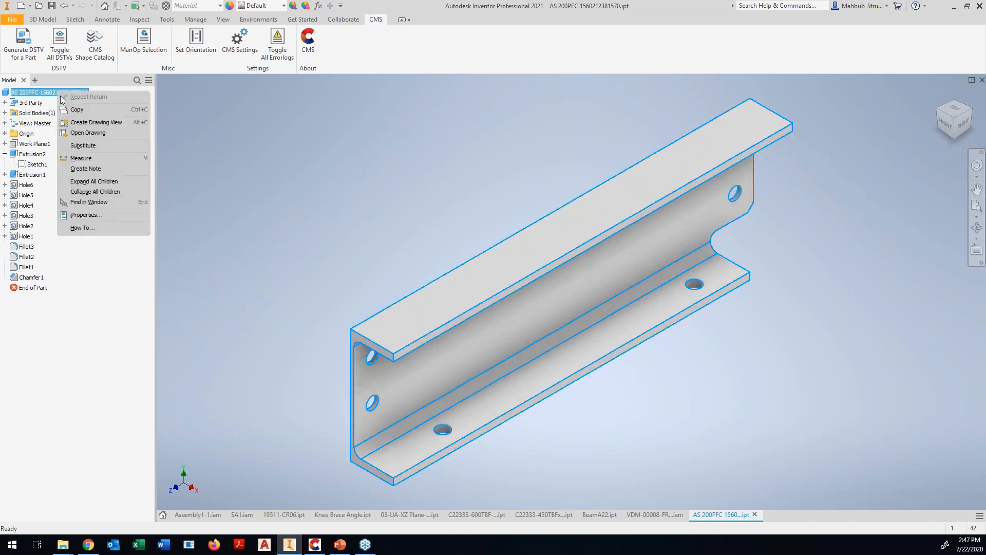
{"action": "left_click", "coordinate": [97, 211]}
{"action": "left_click", "coordinate": [489, 127]}
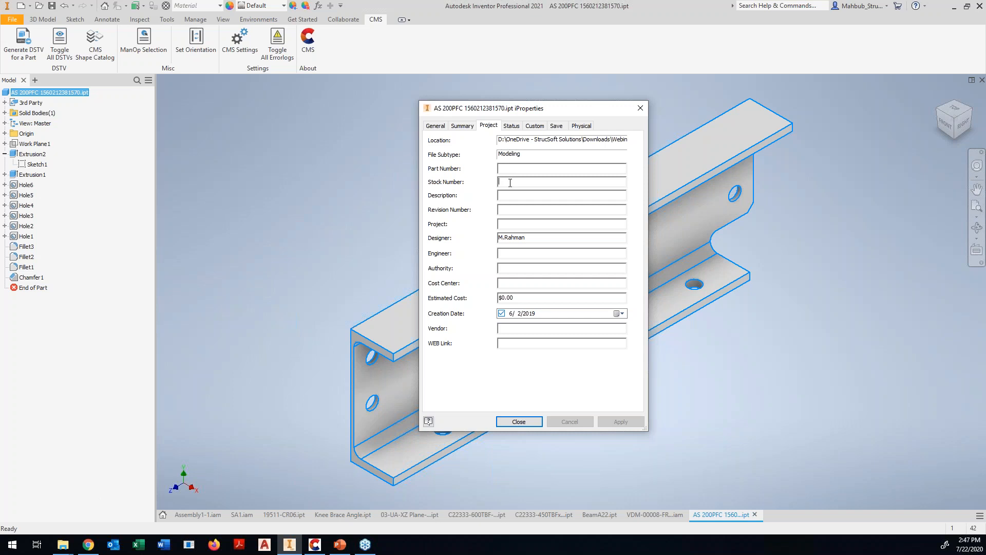
{"action": "type", "text": "200PFC"}
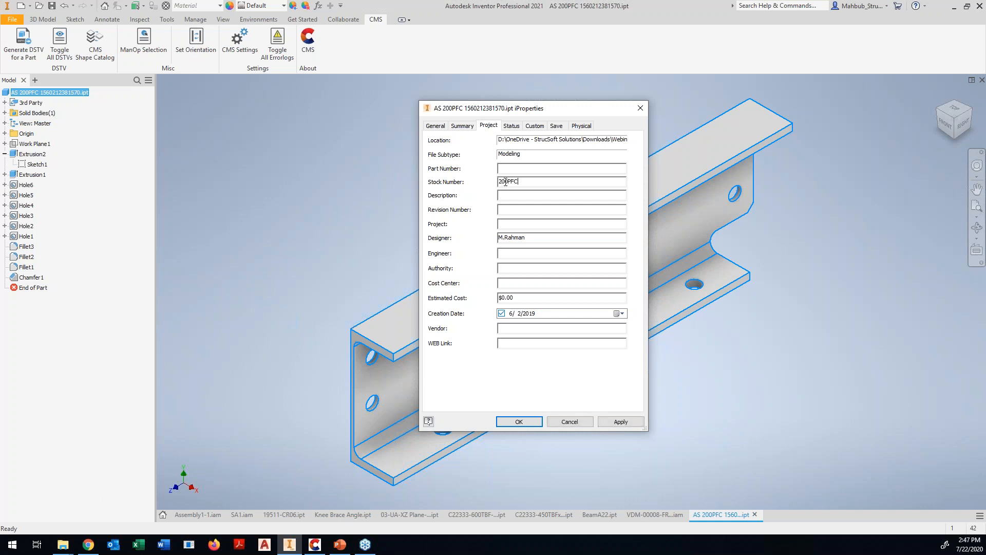
{"action": "left_click", "coordinate": [521, 421]}
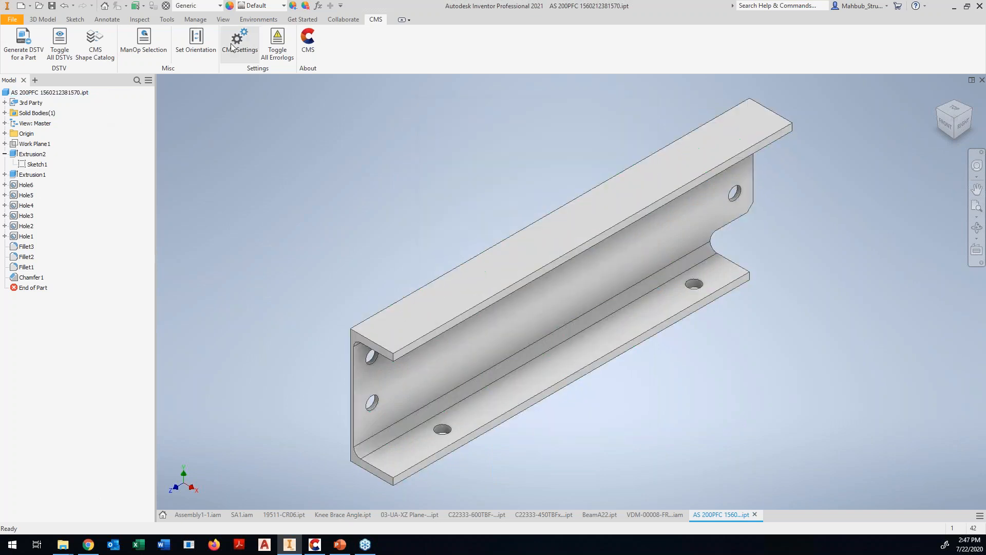
- Generate the DSTV for the channel part, review its listing, and reload C:\Temp\CMS\Inventor in the DSTV viewer
{"action": "left_click", "coordinate": [22, 43]}
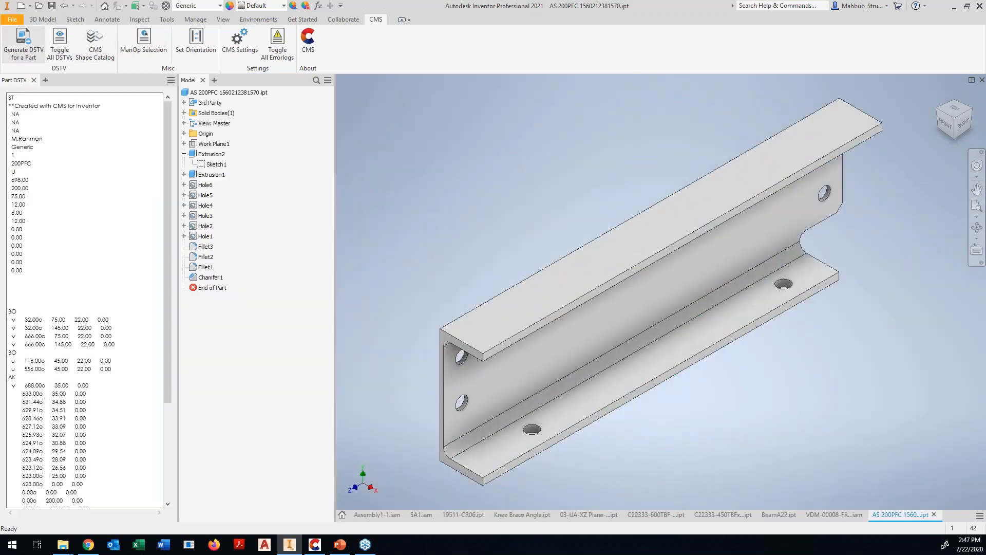
{"action": "left_click_drag", "start_coordinate": [167, 151], "coordinate": [150, 315]}
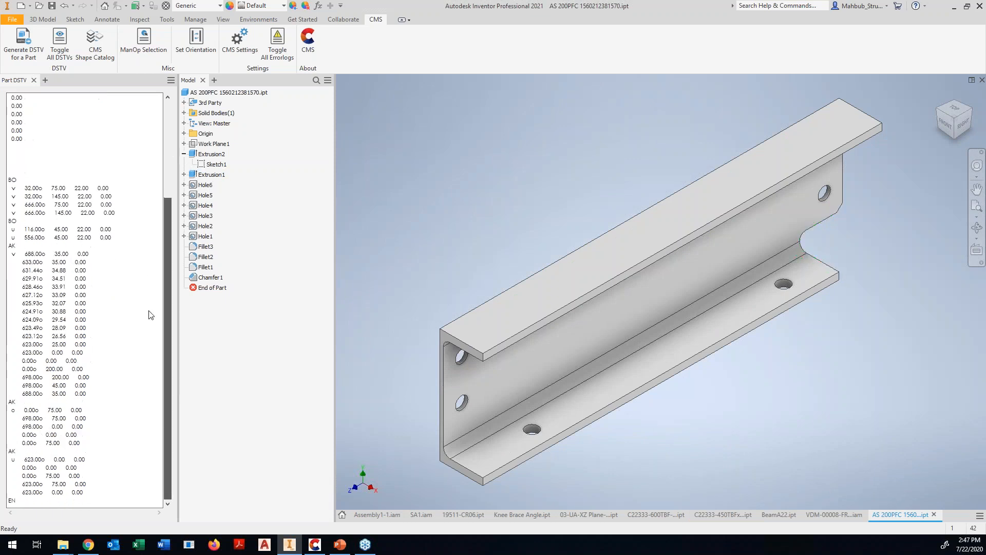
{"action": "left_click", "coordinate": [315, 548]}
{"action": "key", "text": "ctrl+a"}
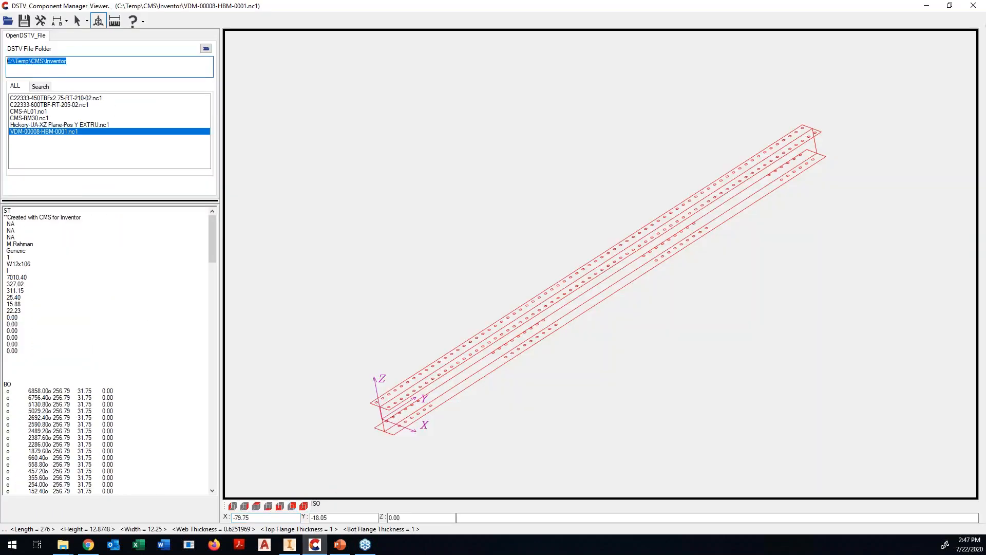
{"action": "key", "text": "Return"}
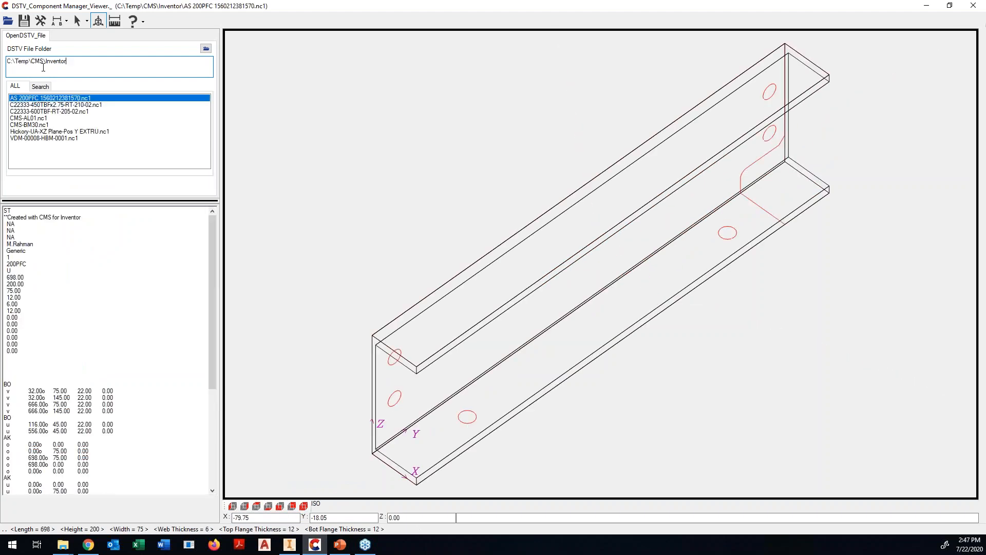
- Display AS 200PFC 1560212381570.nc1, toggle its shape lines, and compare it with the channel model back in Inventor
{"action": "left_click", "coordinate": [41, 138]}
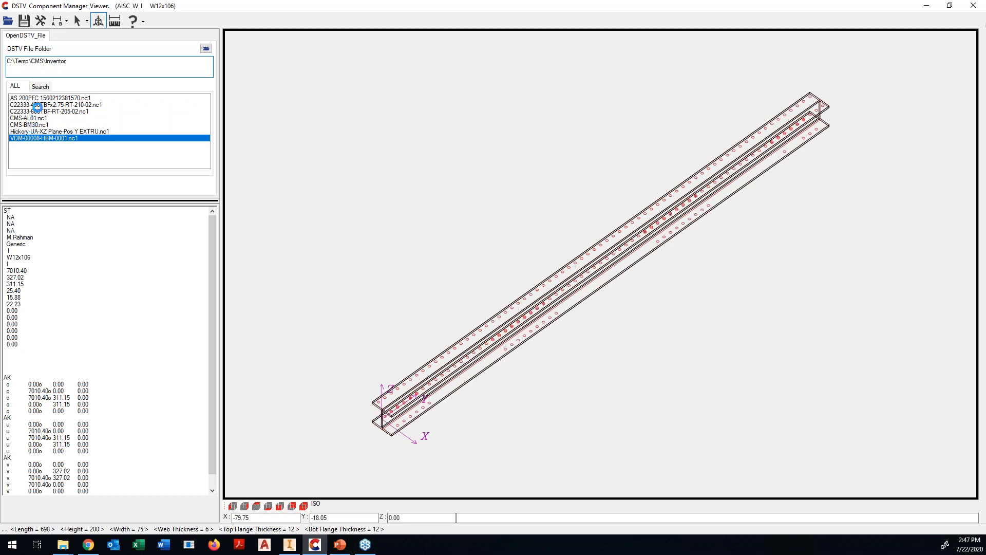
{"action": "left_click", "coordinate": [36, 98]}
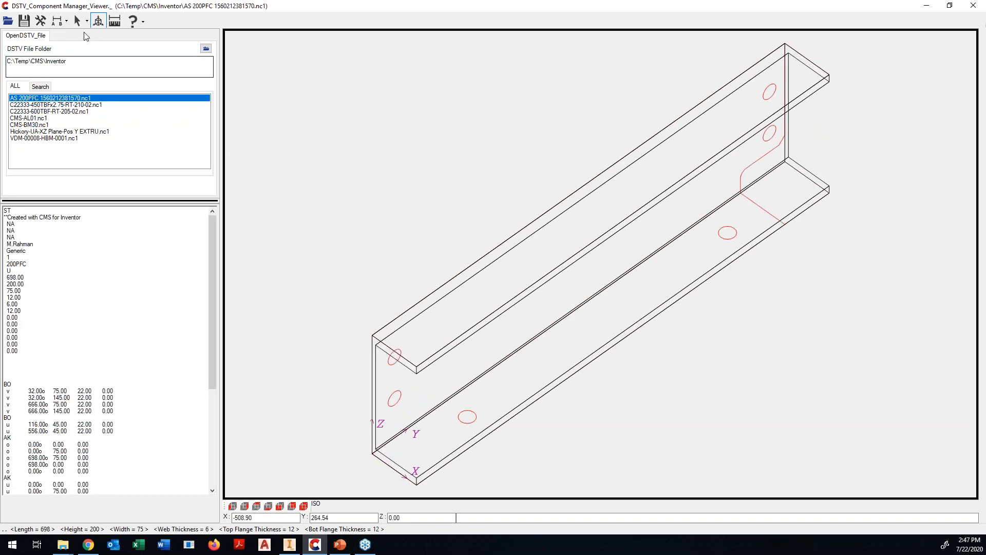
{"action": "left_click", "coordinate": [98, 24]}
{"action": "left_click_drag", "start_coordinate": [393, 123], "coordinate": [412, 136]}
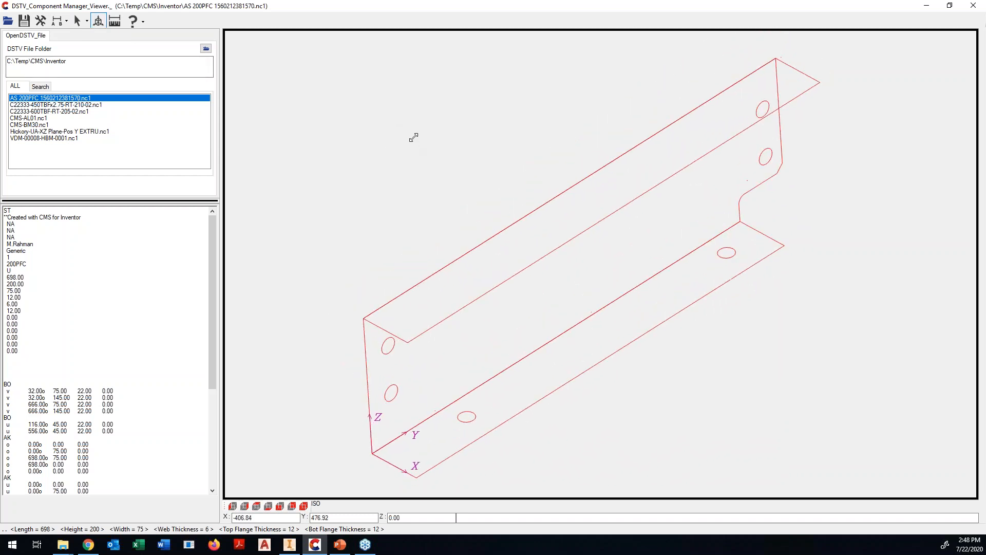
{"action": "left_click", "coordinate": [296, 546]}
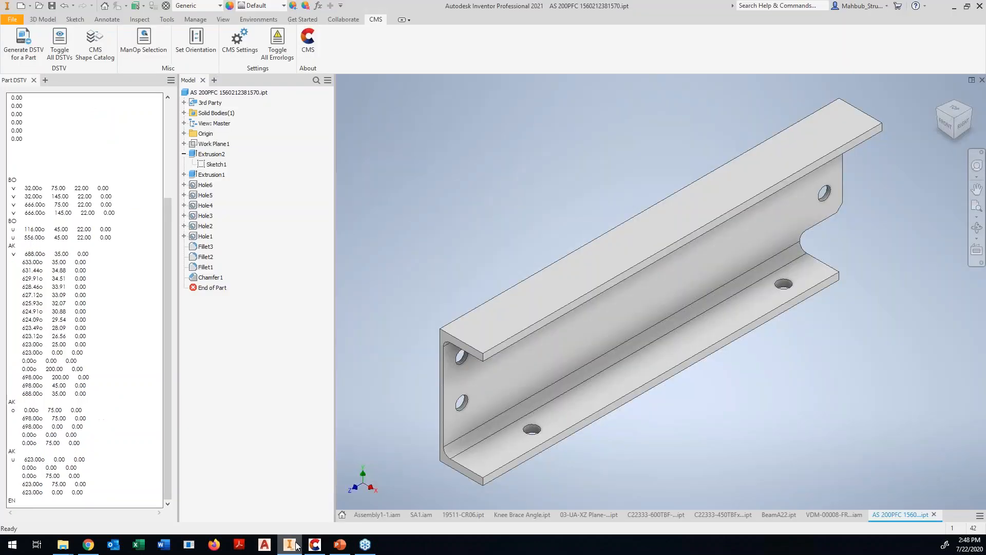
{"action": "middle_click_drag", "start_coordinate": [445, 258], "coordinate": [418, 241], "text": "shift"}
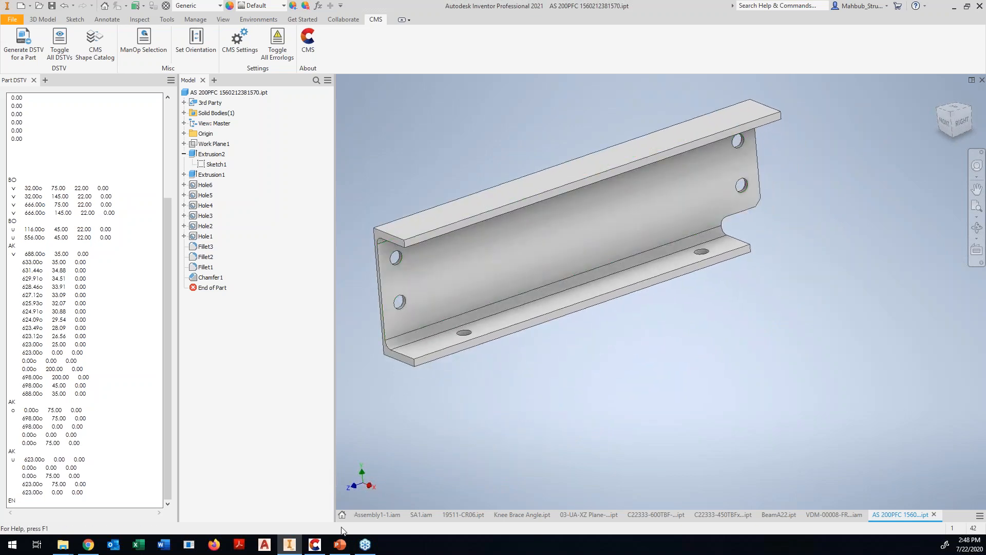